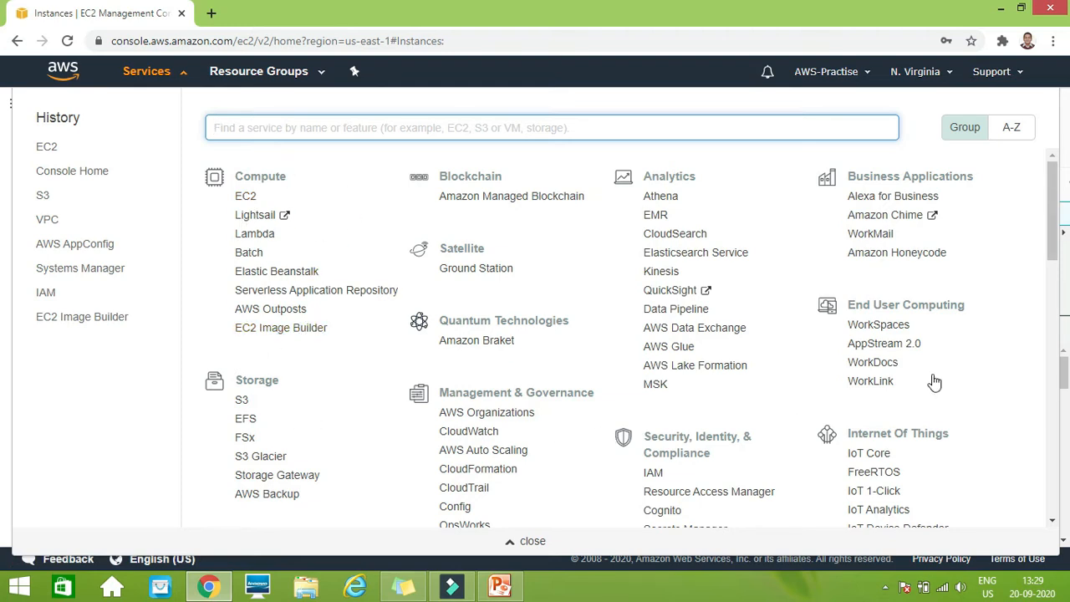
Open the EC2 service and go to its list of instances
mouse_move(1058, 227)
mouse_down()
mouse_move(1054, 402)
mouse_move(1055, 219)
mouse_up()
click(248, 200)
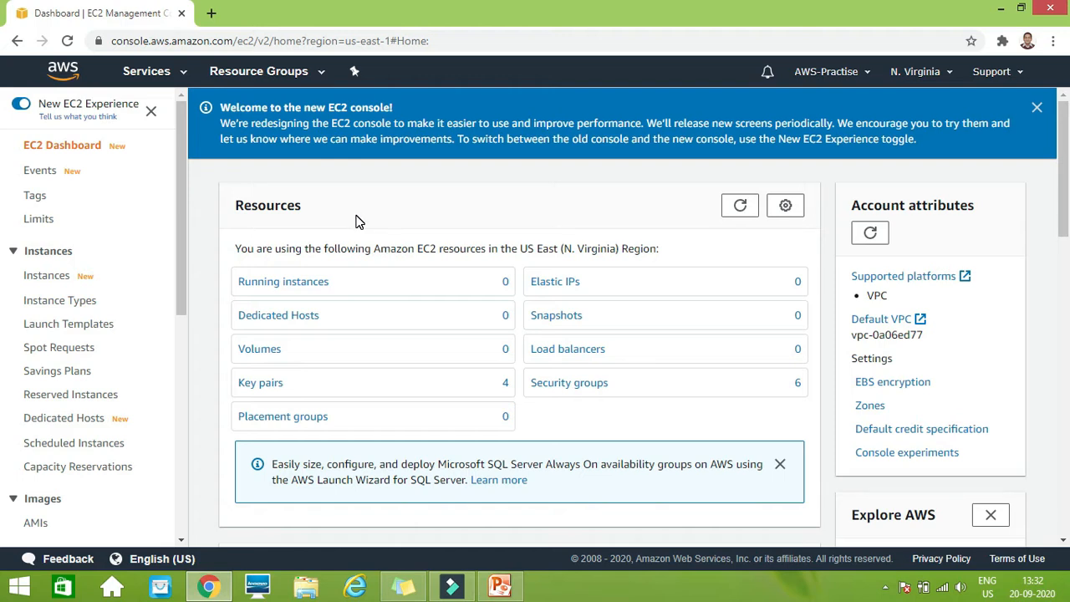
click(48, 281)
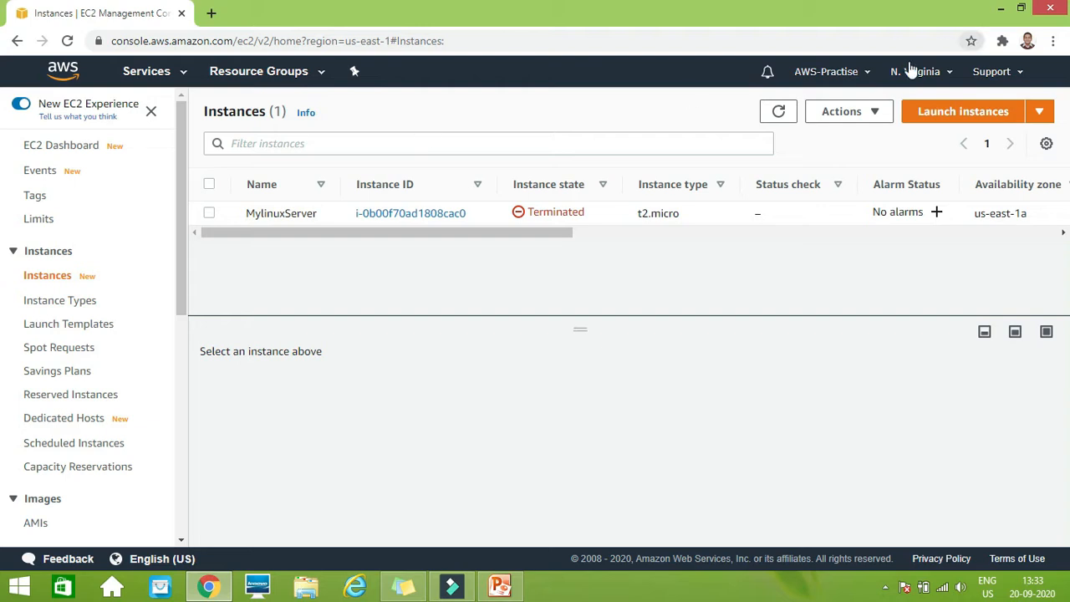
Look through the available AWS regions, keeping US East (N. Virginia) selected
click(950, 75)
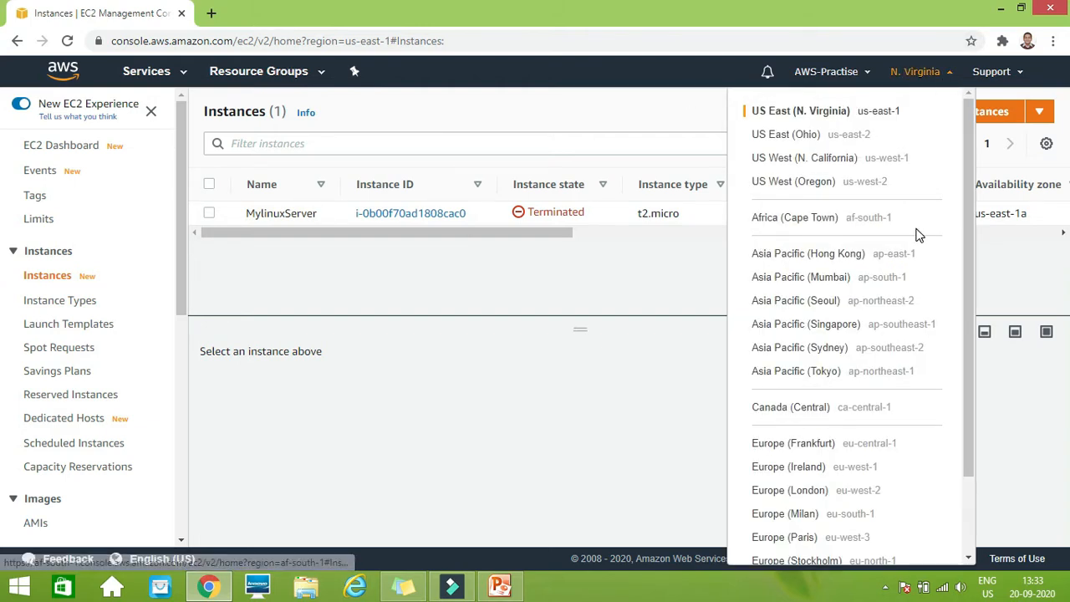
scroll(965, 268, down, 2)
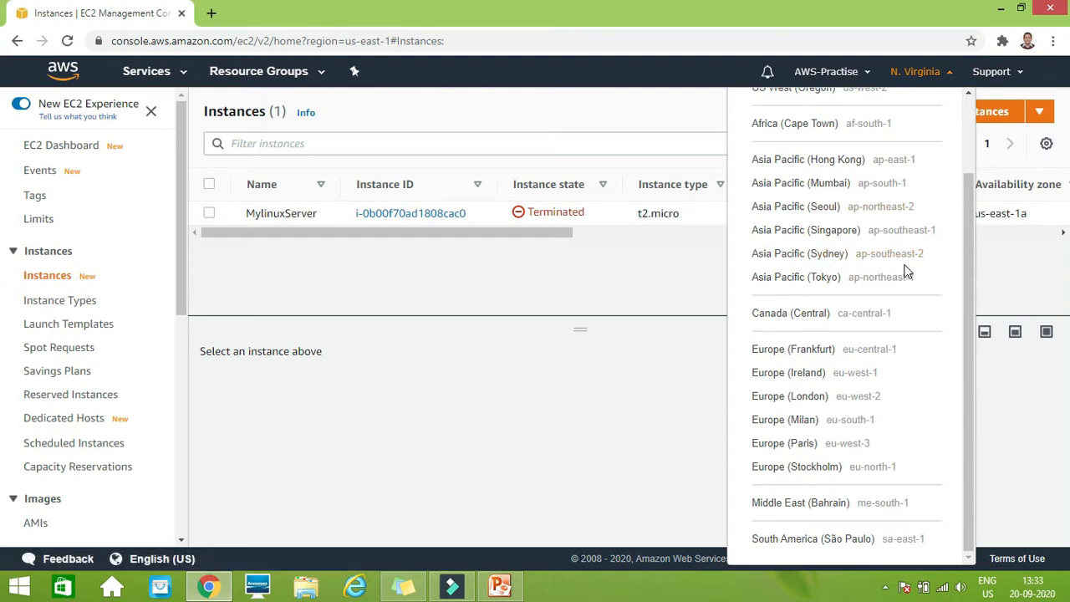
drag(968, 246, 958, 111)
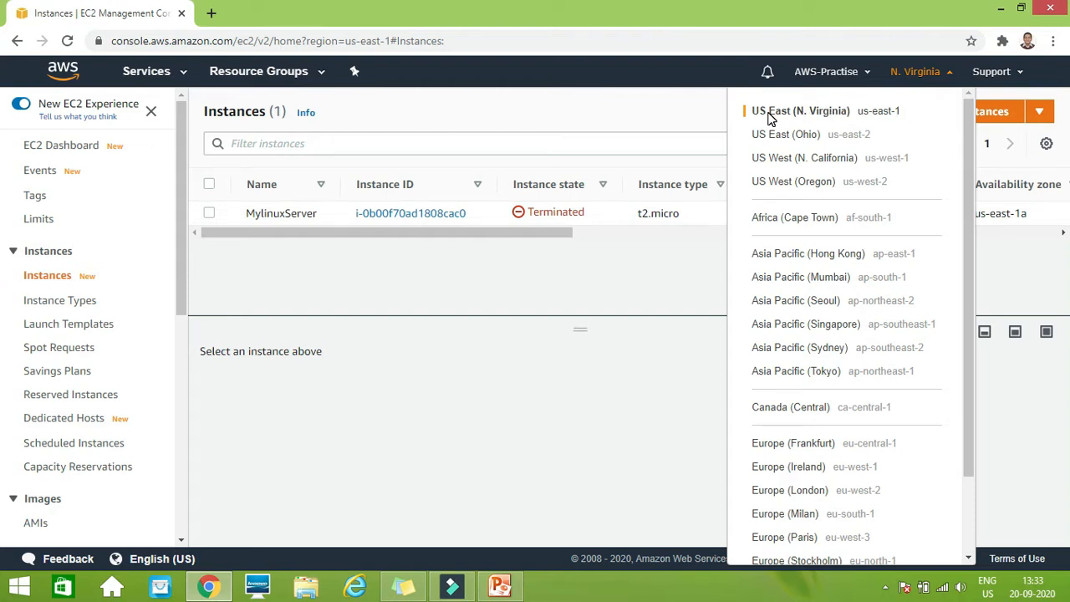
click(684, 120)
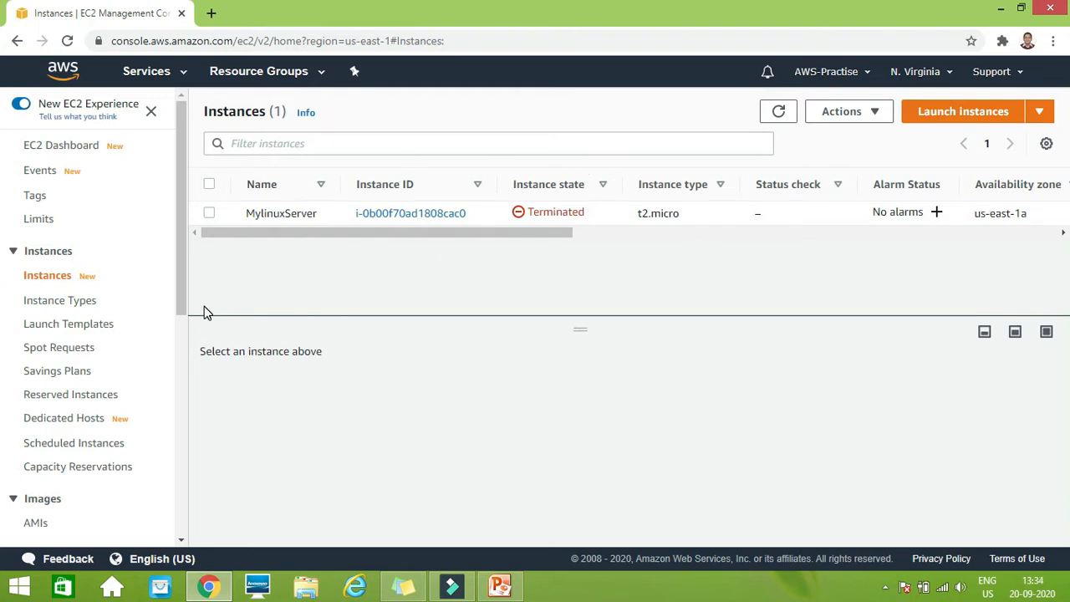
Start launching a new EC2 instance and view the quick-start machine images
click(959, 113)
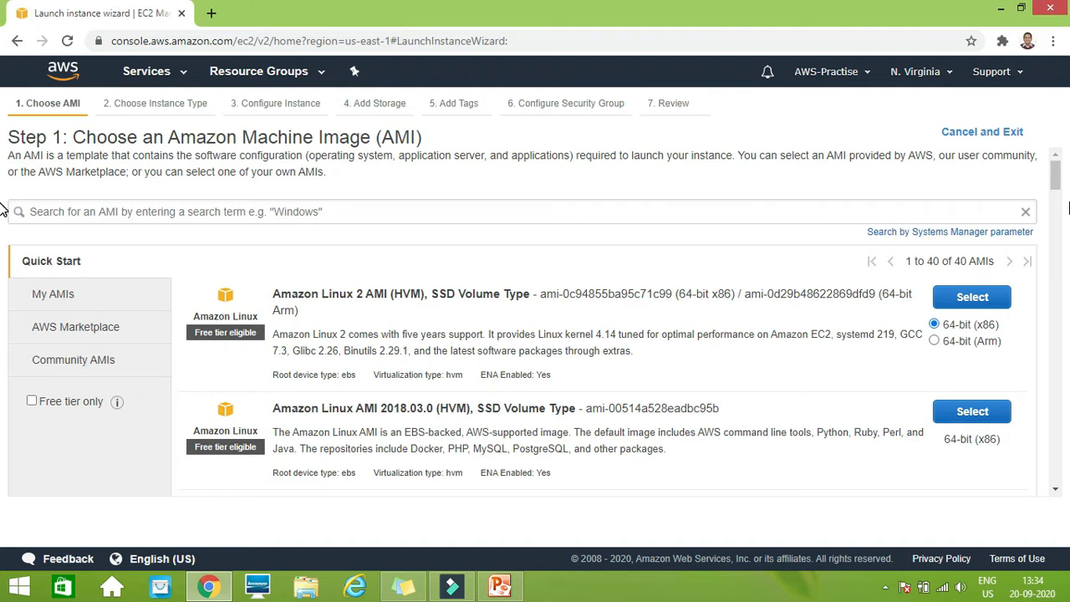
mouse_move(1057, 173)
mouse_down()
mouse_move(1060, 335)
mouse_move(1067, 162)
mouse_up()
Examine the AWS Marketplace software offerings and the account's own AMIs
click(61, 333)
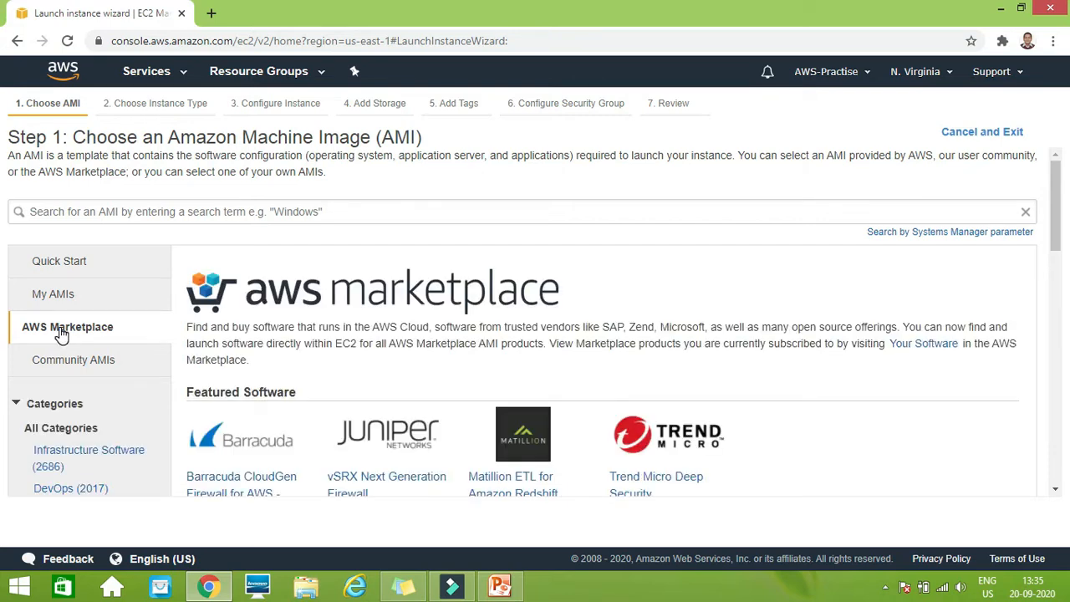
scroll(61, 334, down, 2)
drag(1058, 242, 1058, 318)
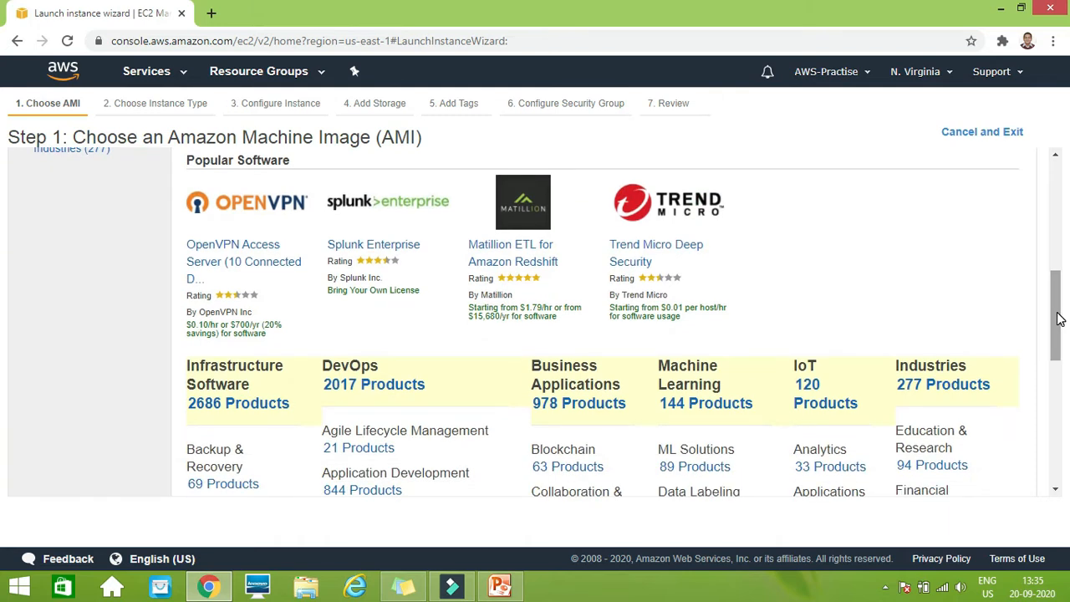
drag(1058, 314, 1069, 127)
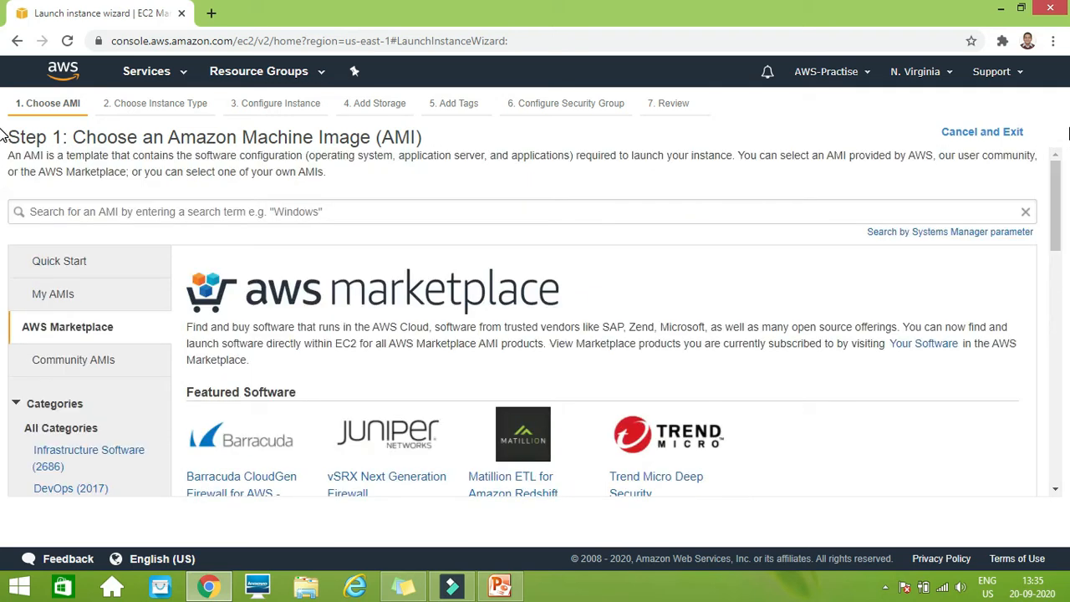
click(56, 306)
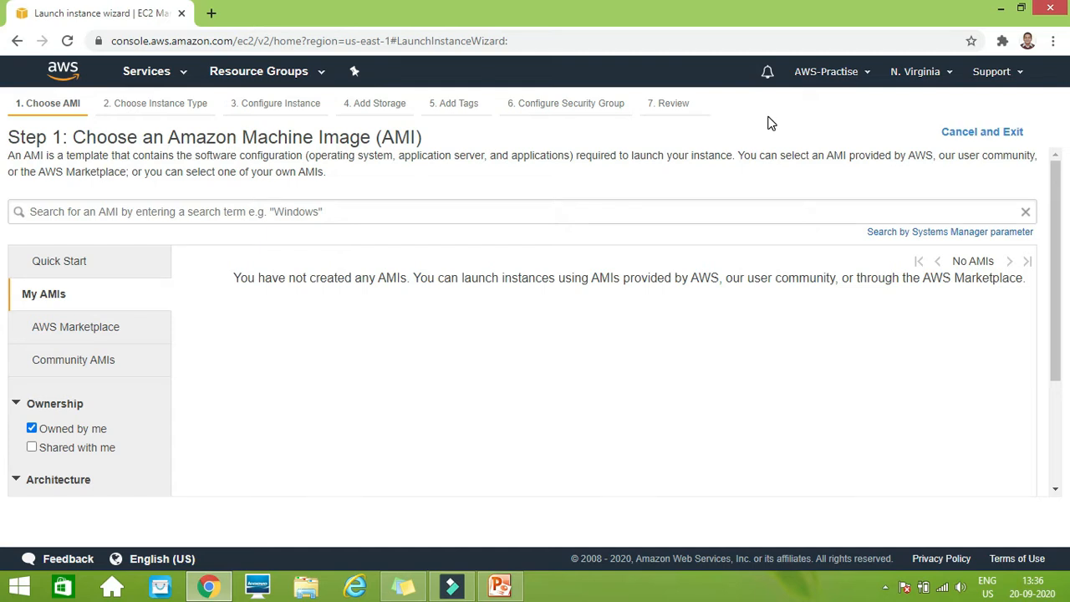
click(73, 304)
Restrict the Quick Start images to the free tier and select Microsoft Windows Server 2019 Base as the AMI
click(72, 265)
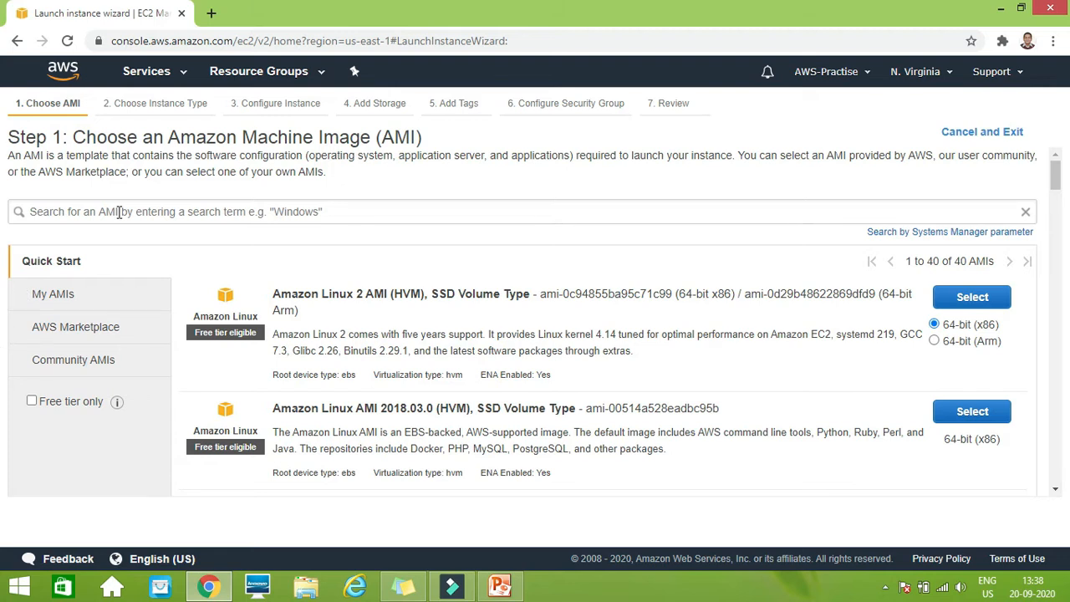
click(32, 404)
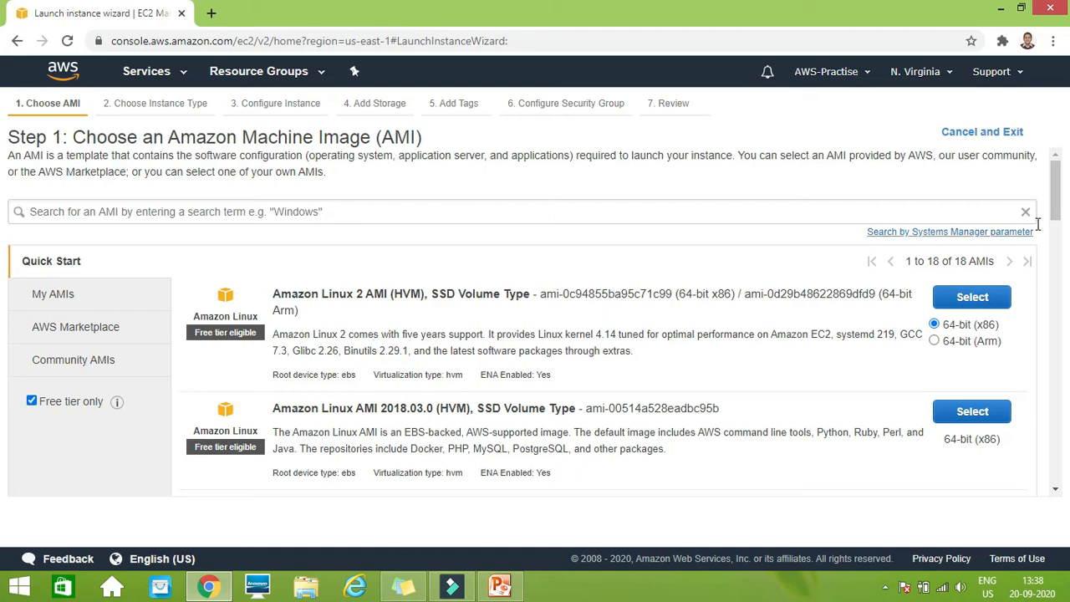
drag(1055, 198, 1053, 324)
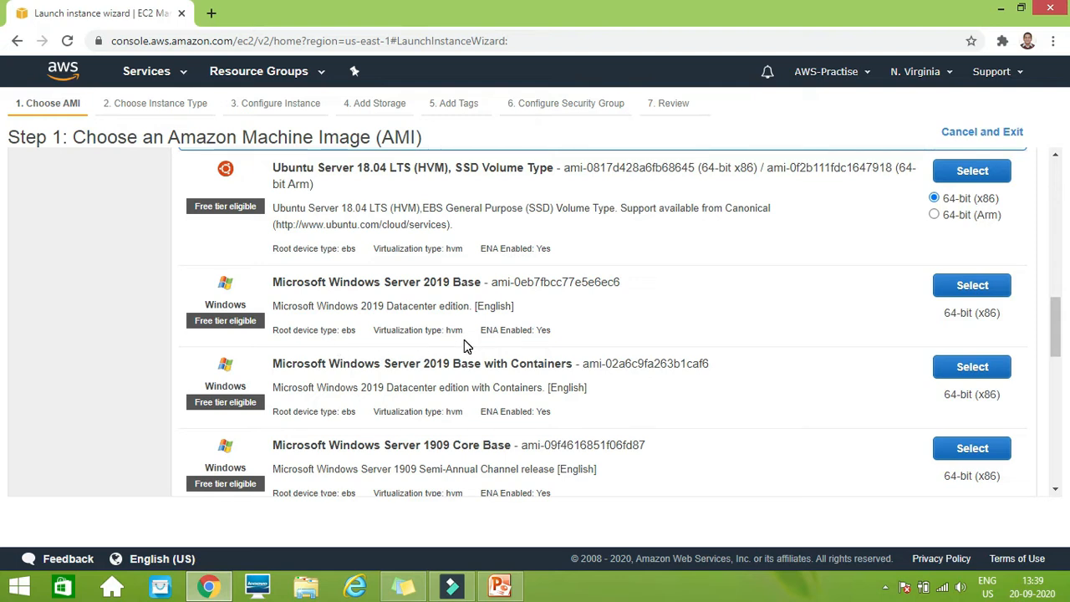
click(970, 289)
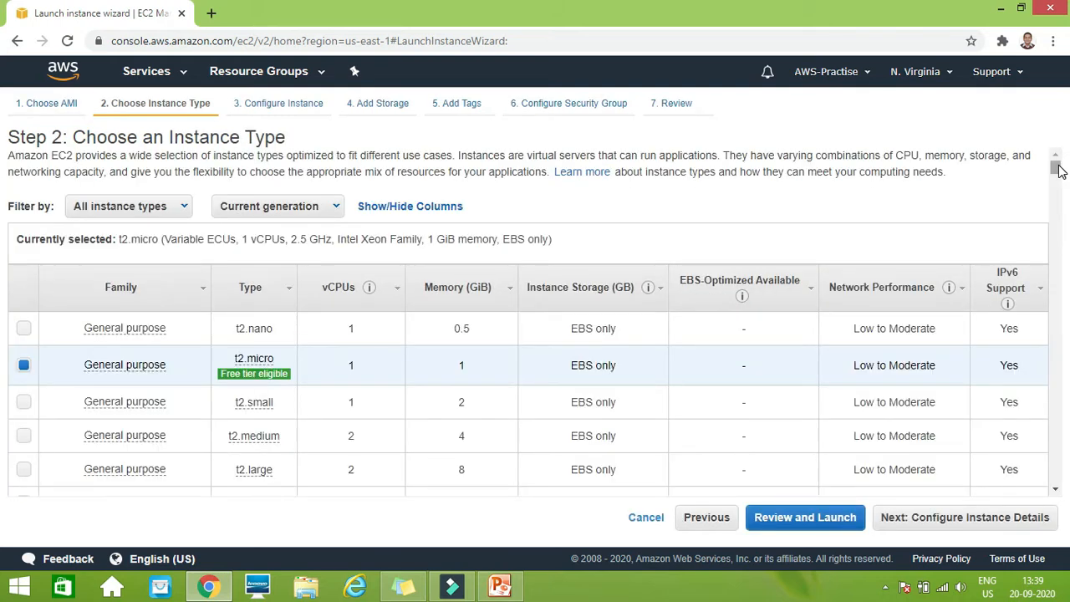
Examine the t2.micro specifications and compare the general purpose, compute optimized, GPU and memory optimized instance types
click(1055, 490)
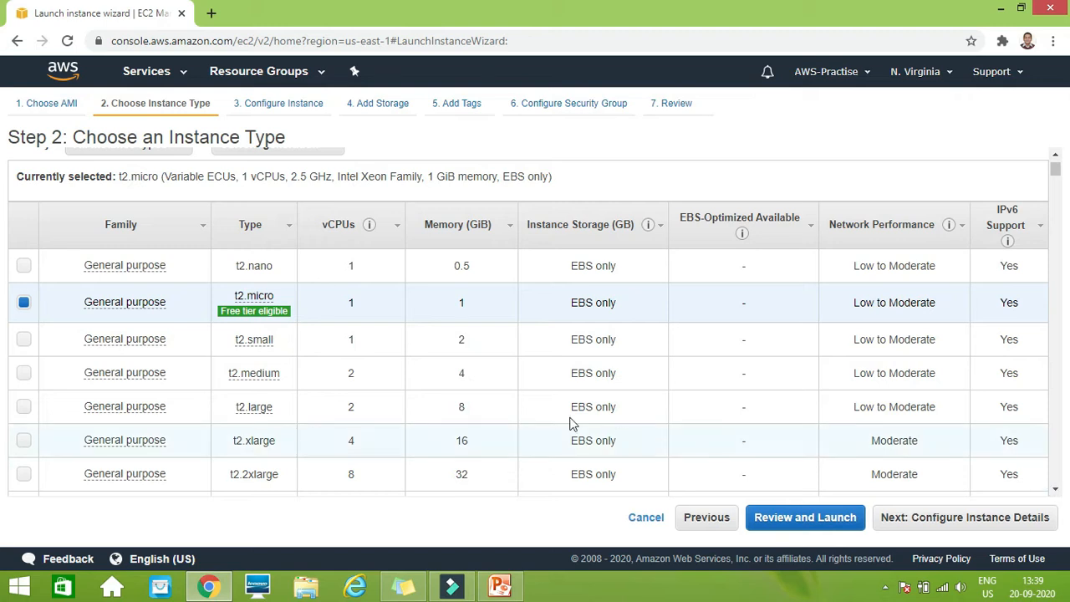
mouse_move(272, 380)
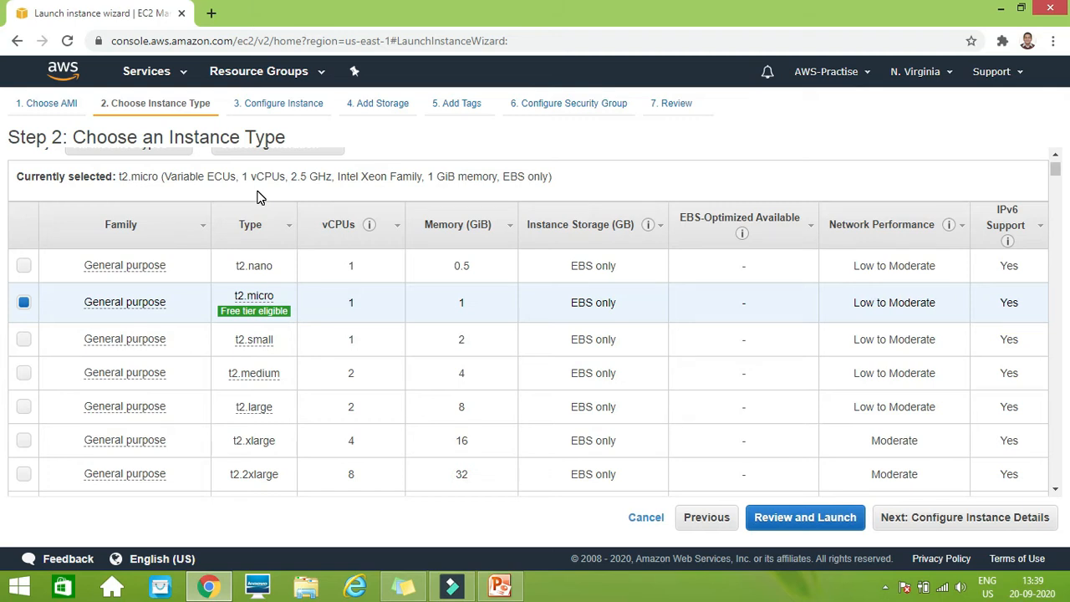
drag(554, 176, 364, 179)
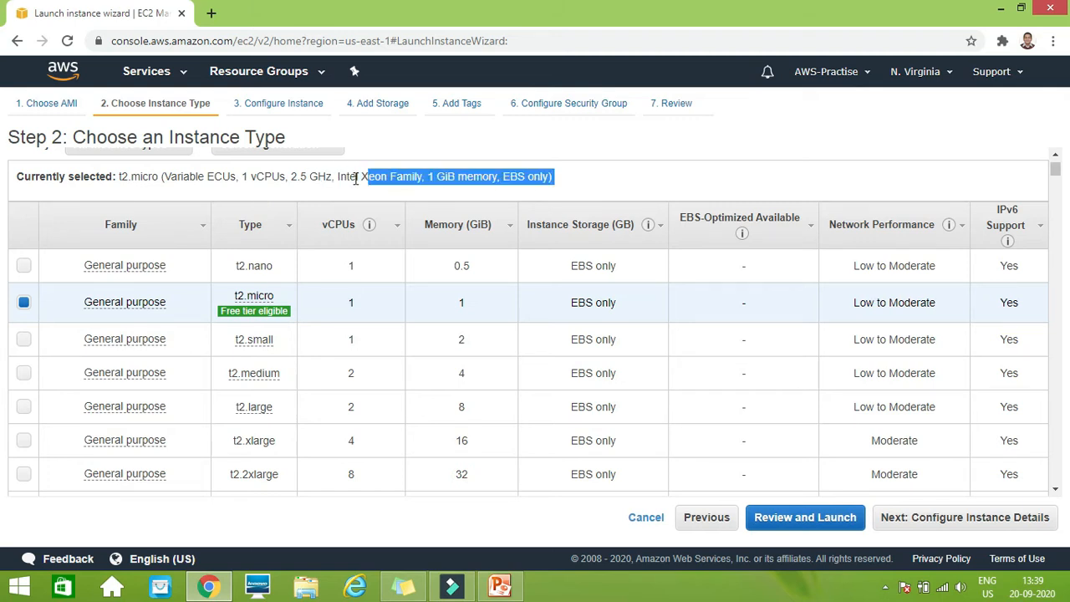
click(633, 183)
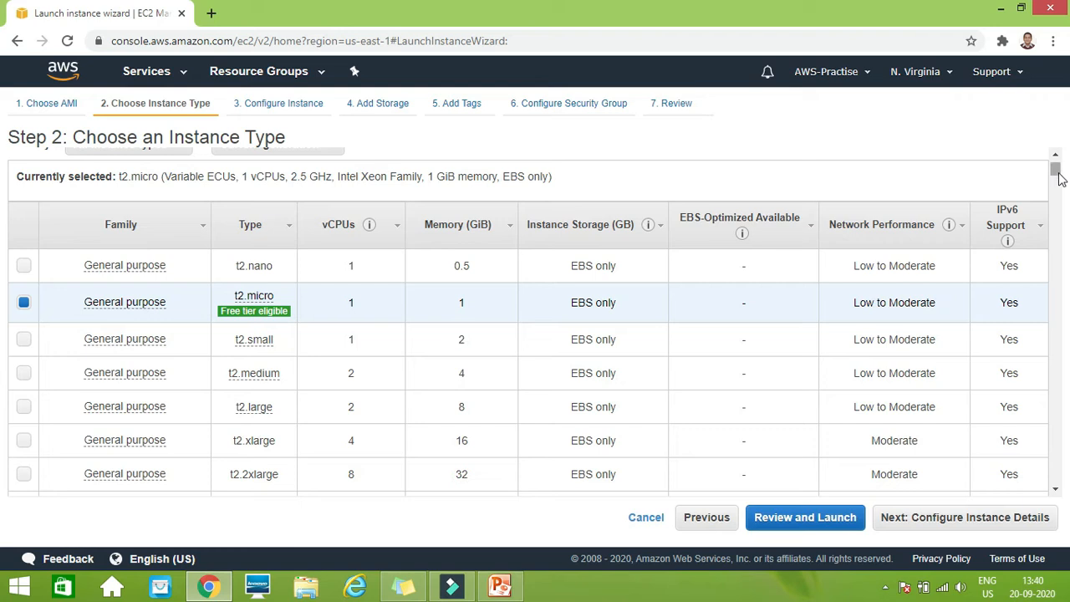
drag(1057, 176, 1058, 223)
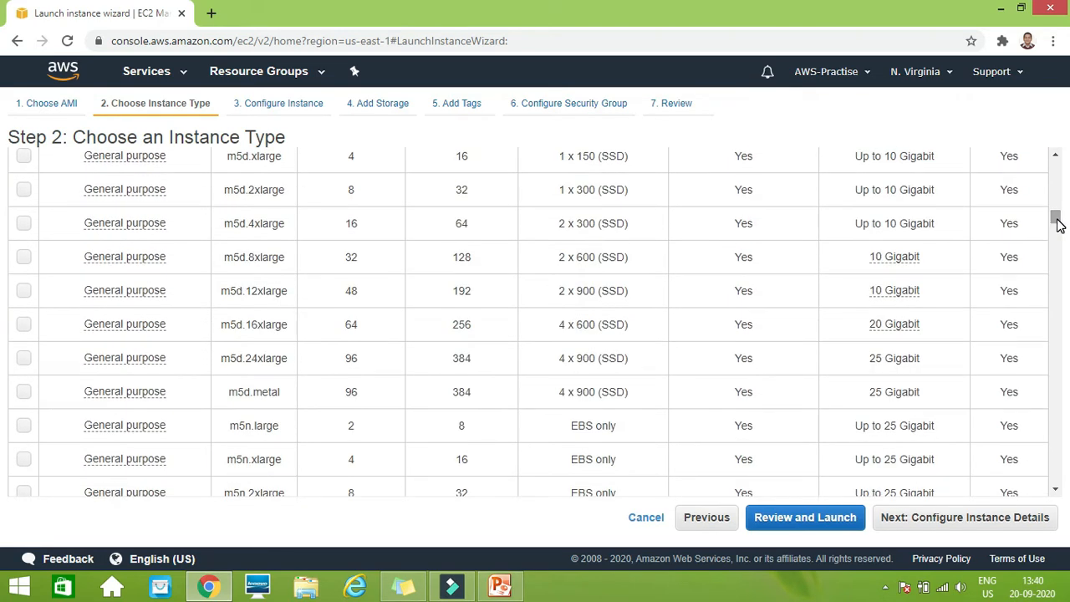
drag(1058, 220, 1059, 216)
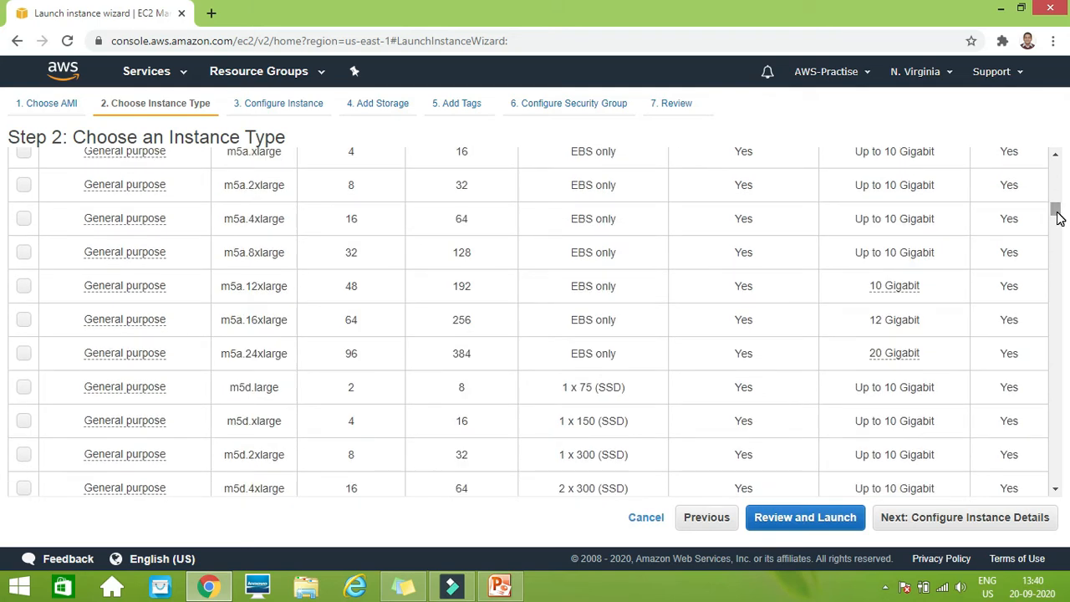
mouse_move(1059, 218)
mouse_down()
mouse_move(1060, 231)
mouse_move(1054, 209)
mouse_up()
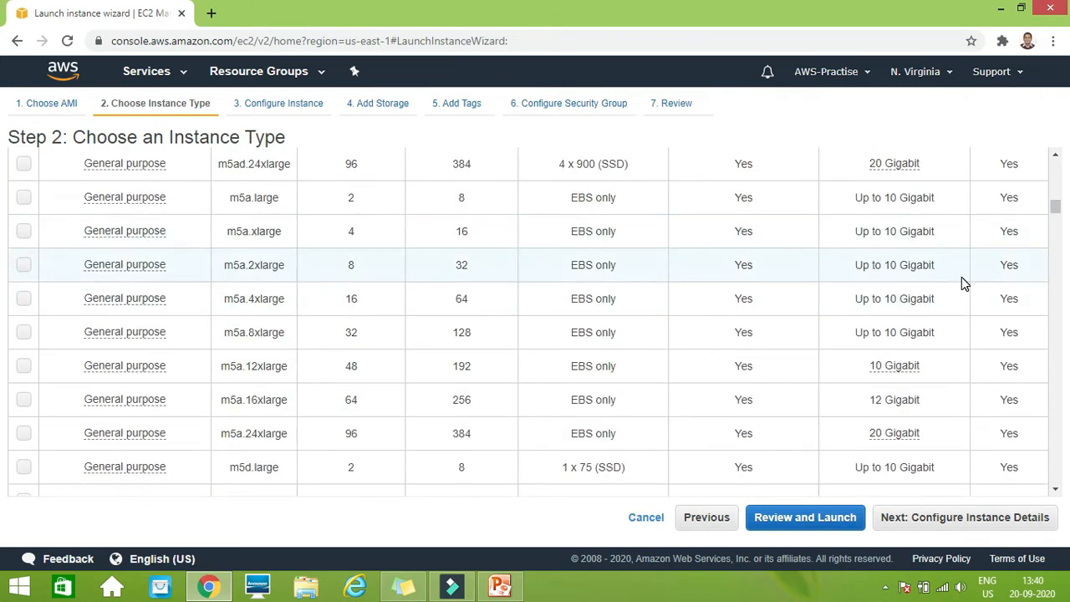
drag(1056, 207, 1060, 319)
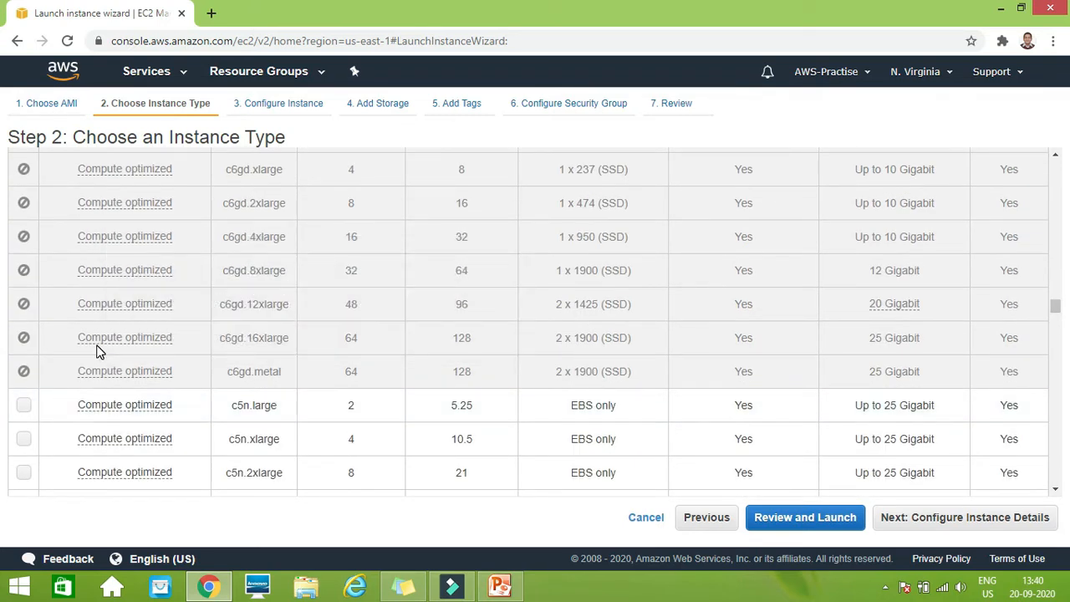
mouse_move(98, 349)
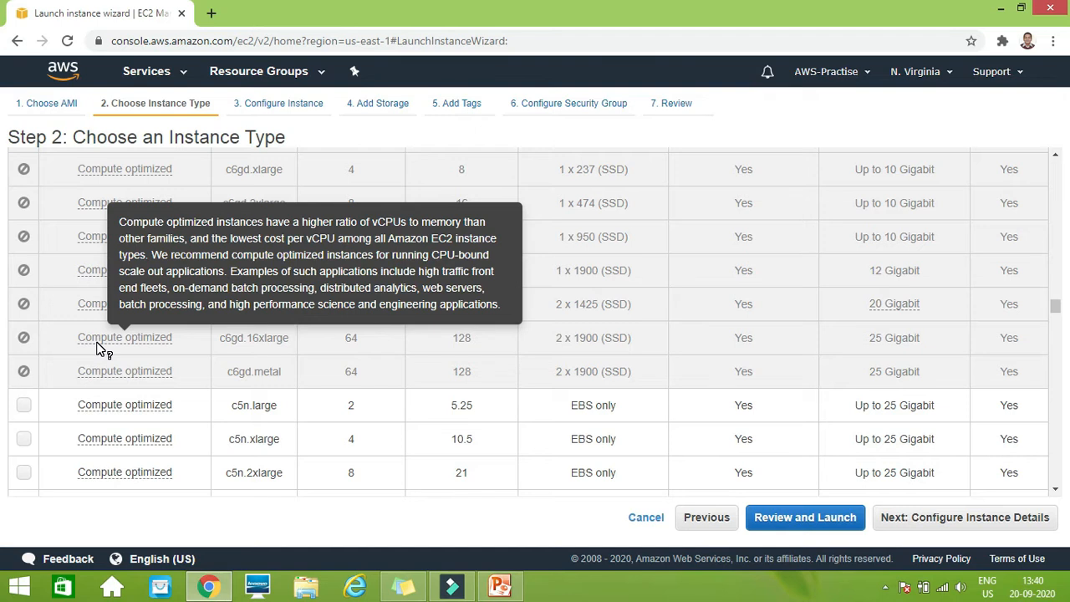
drag(1057, 309, 1056, 363)
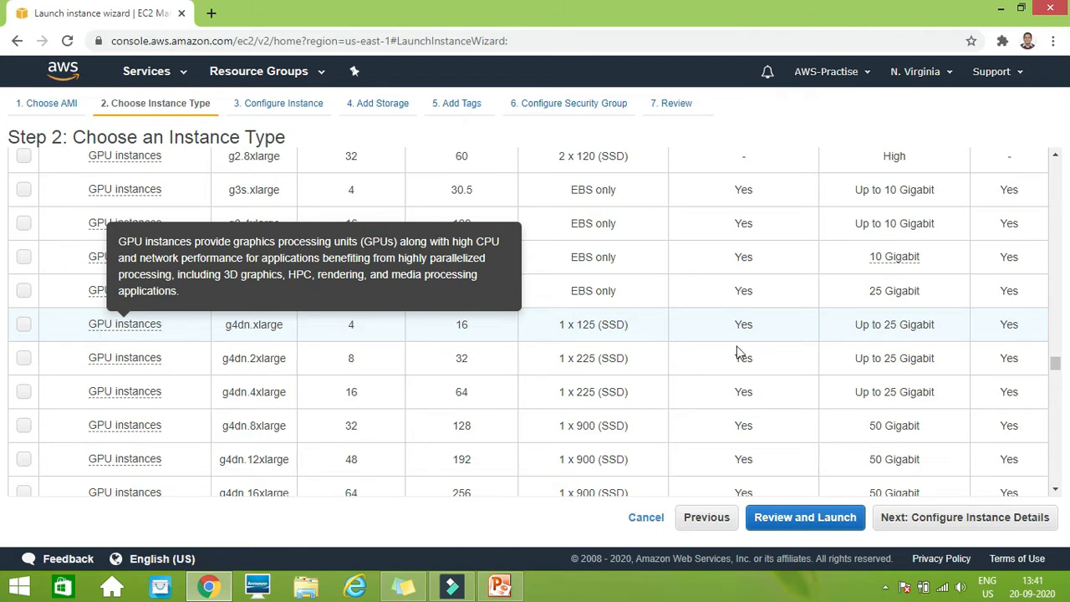
drag(1058, 373, 1058, 387)
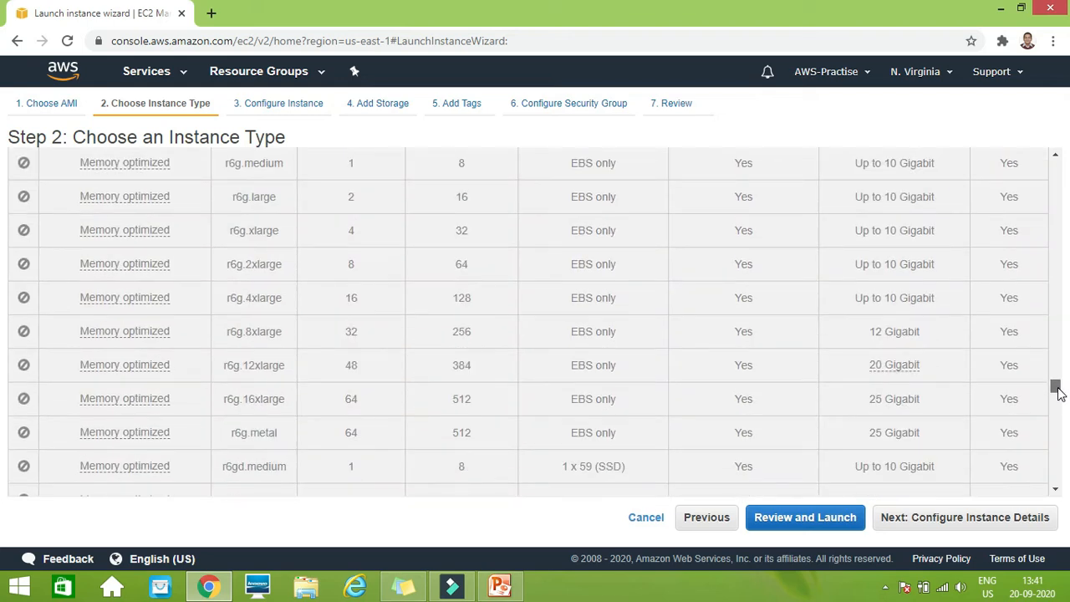
drag(1058, 393, 1053, 427)
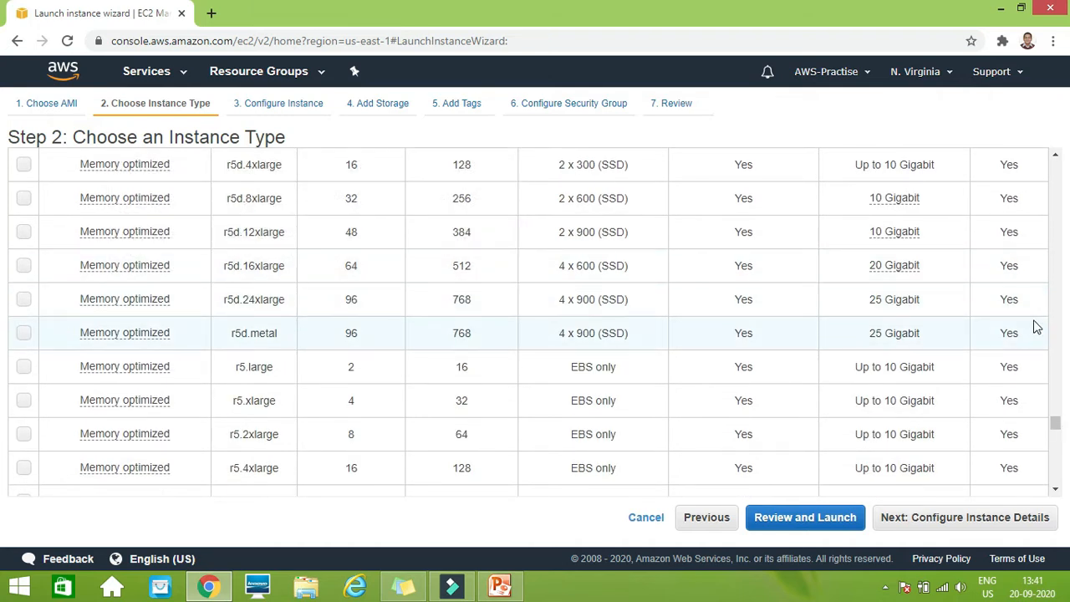
Keep the free-tier t2.micro instance type and proceed to configuring the instance details
drag(1057, 424, 1064, 188)
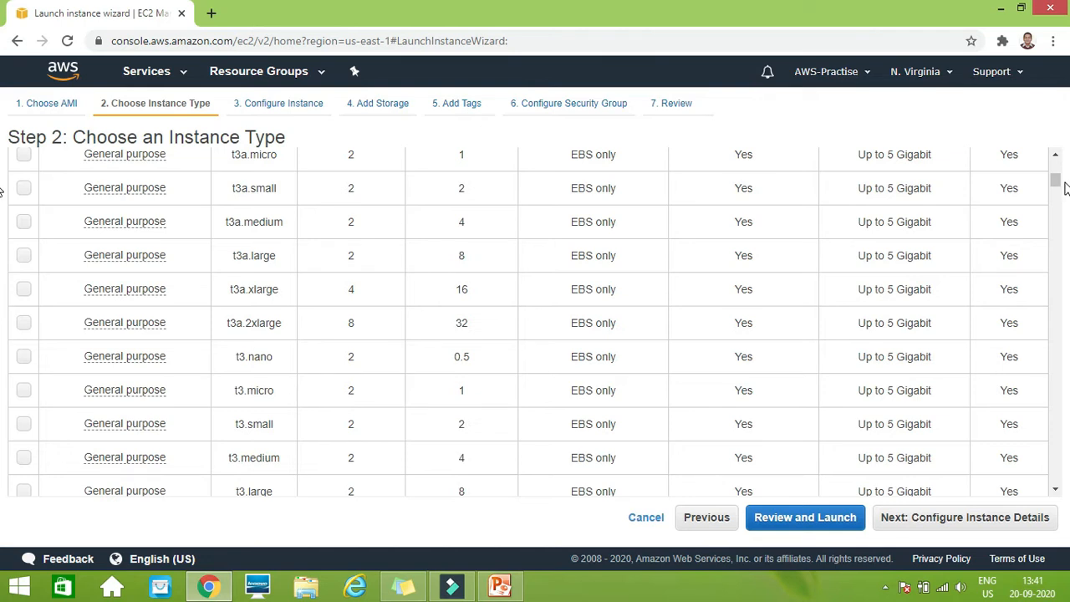
drag(1064, 188, 1058, 161)
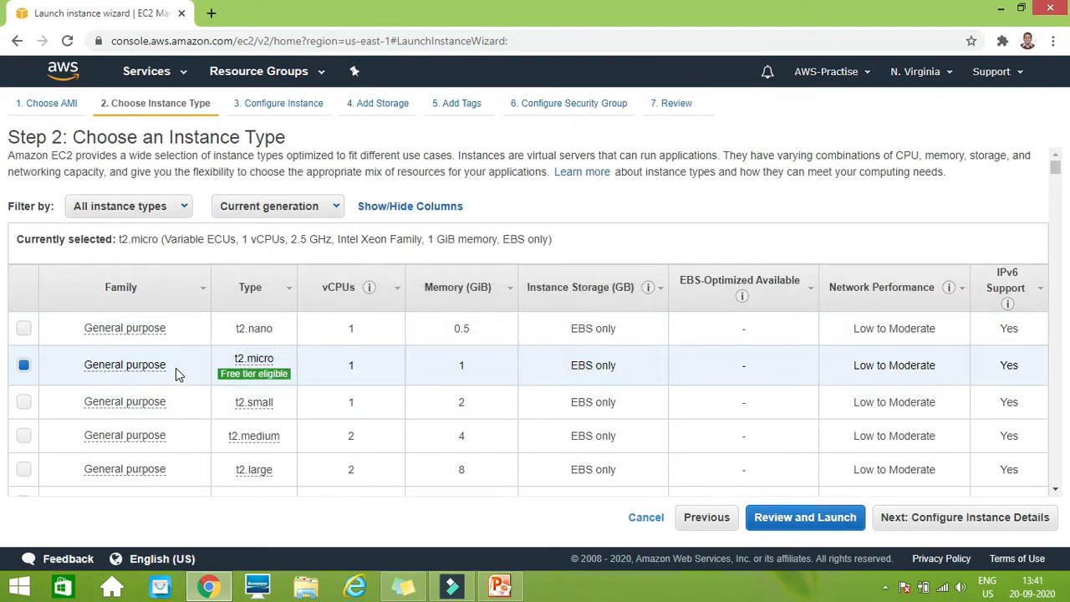
click(950, 523)
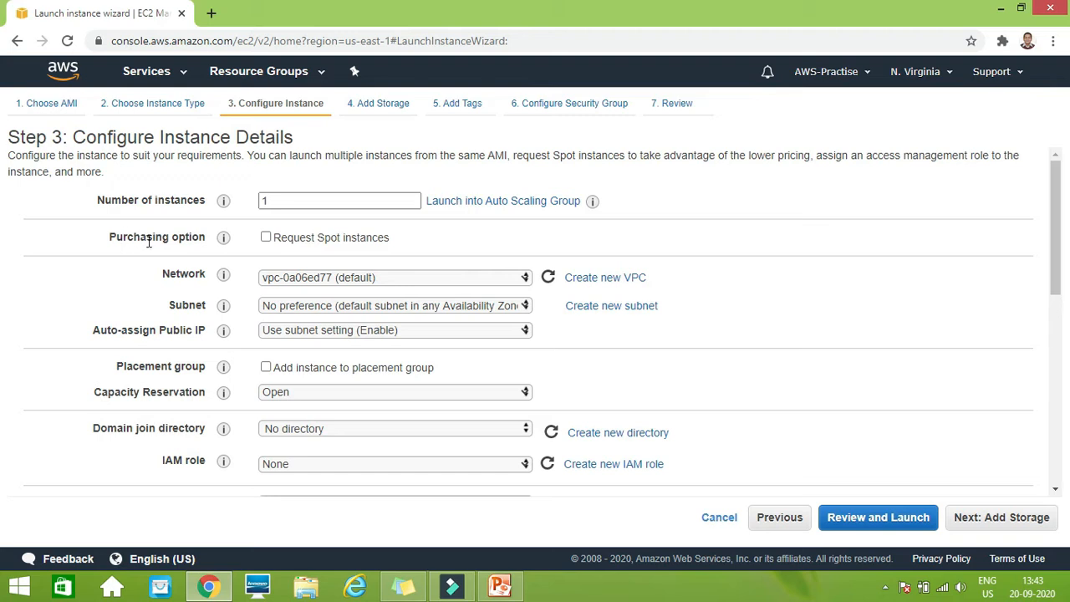
Request Spot instances to check the current price per availability zone, and withdraw the request
click(265, 238)
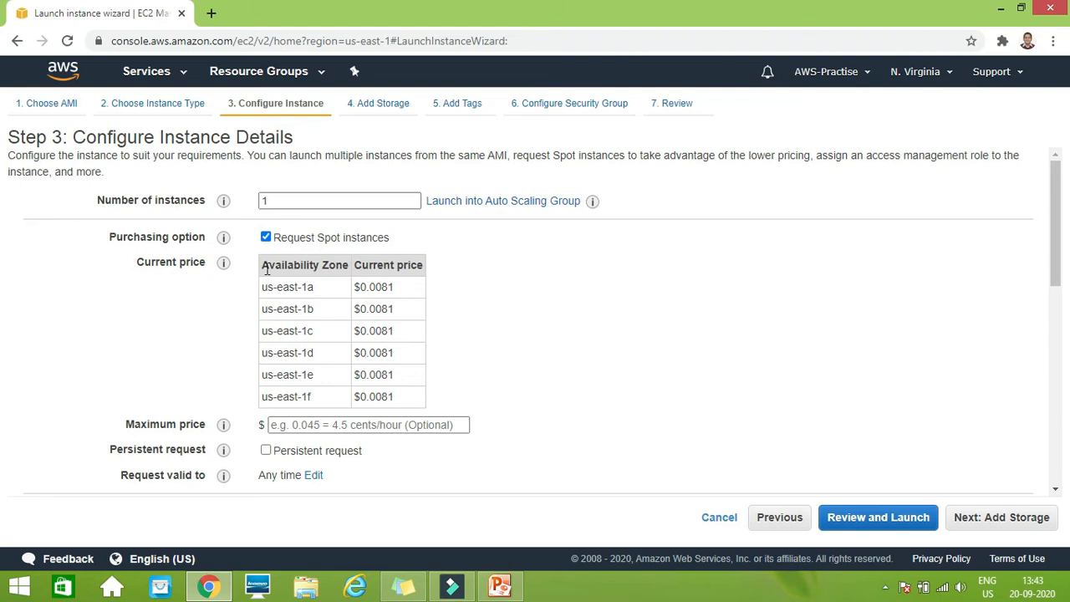
click(266, 237)
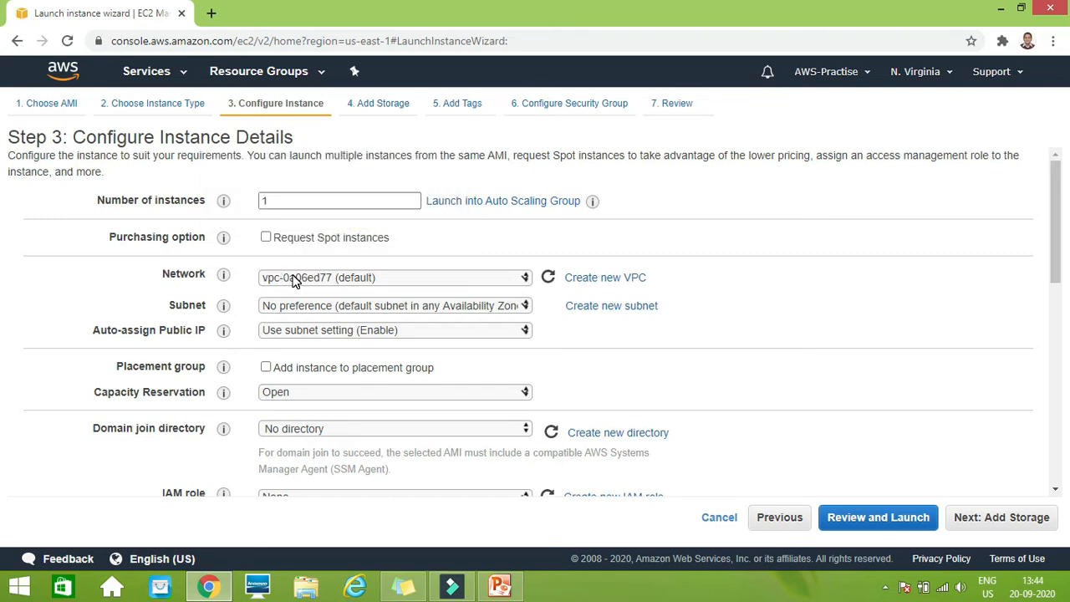
Examine the available subnets and the auto-assign public IP options, keeping no subnet preference and the subnet's own IP setting
click(341, 310)
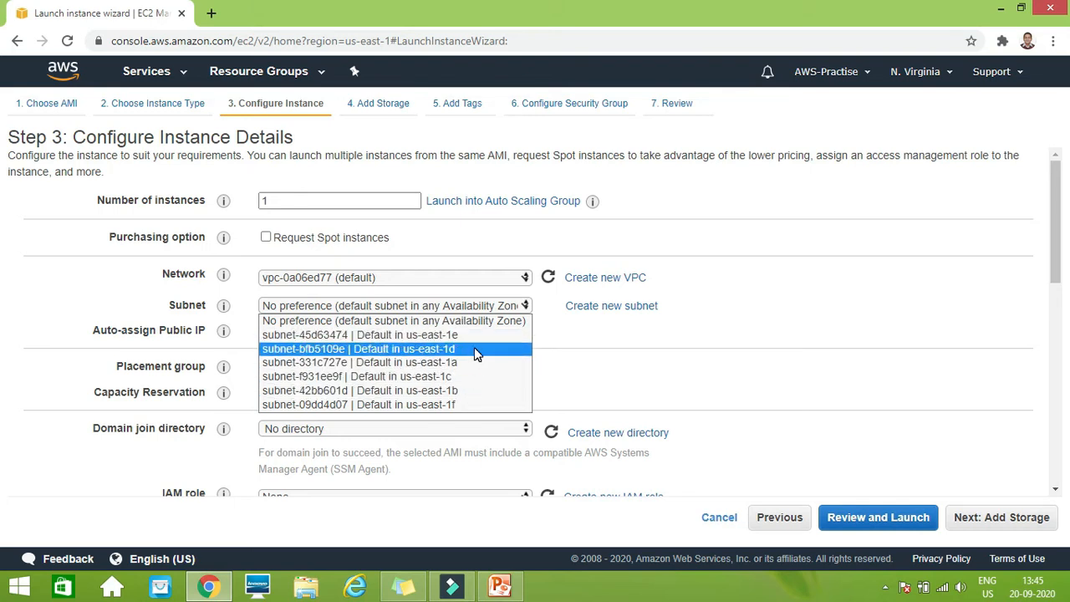
click(754, 308)
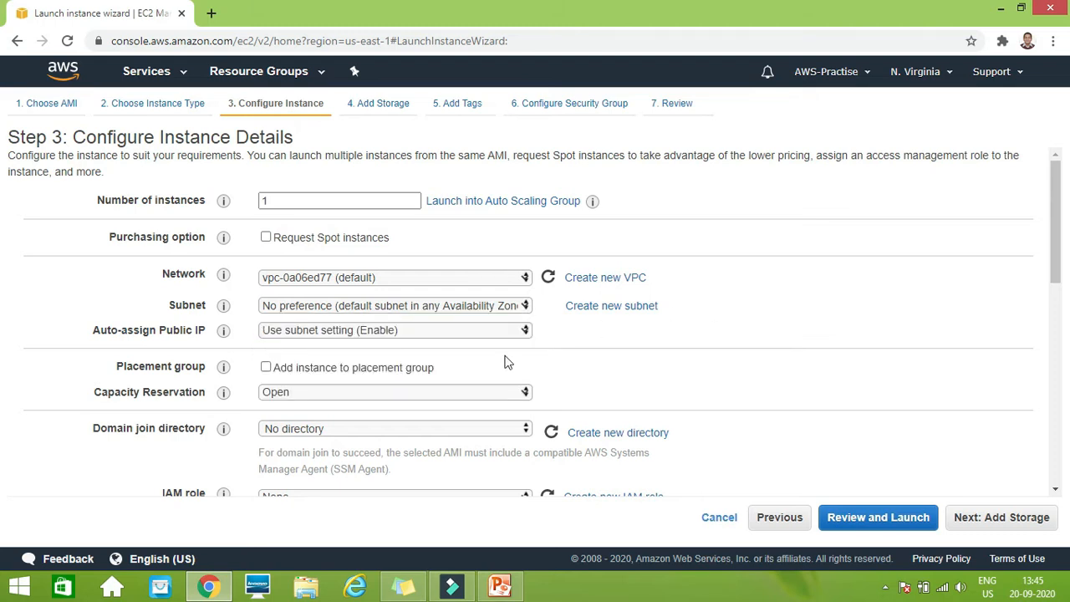
click(430, 334)
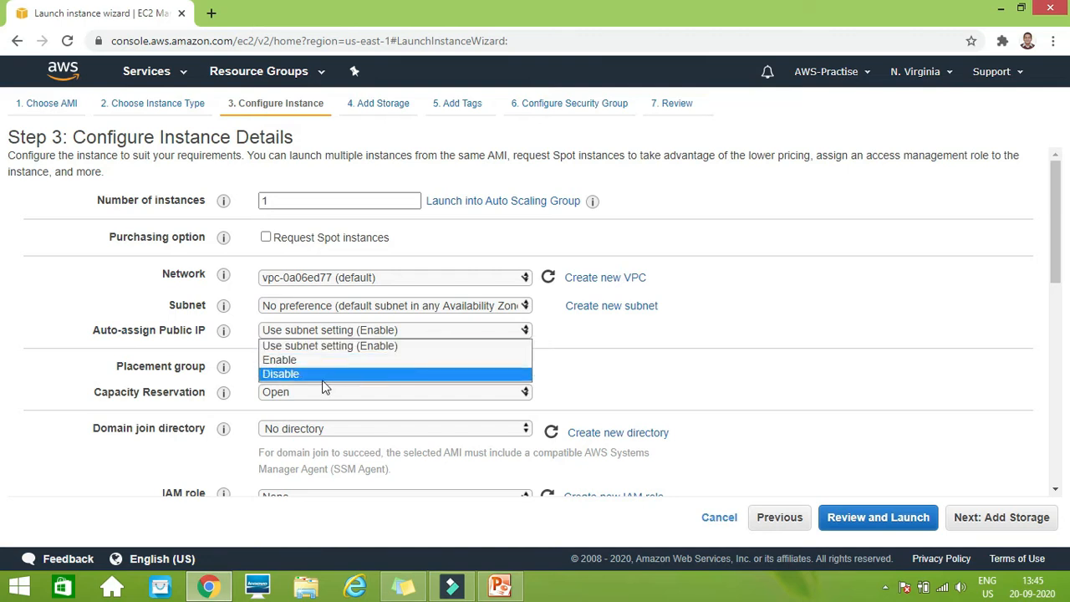
click(729, 325)
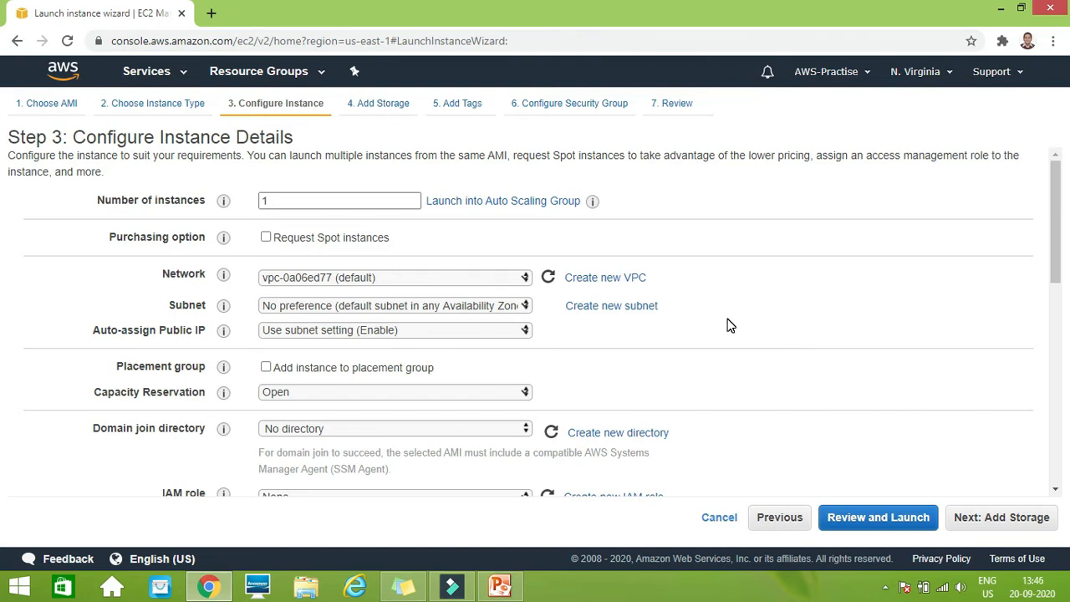
click(411, 332)
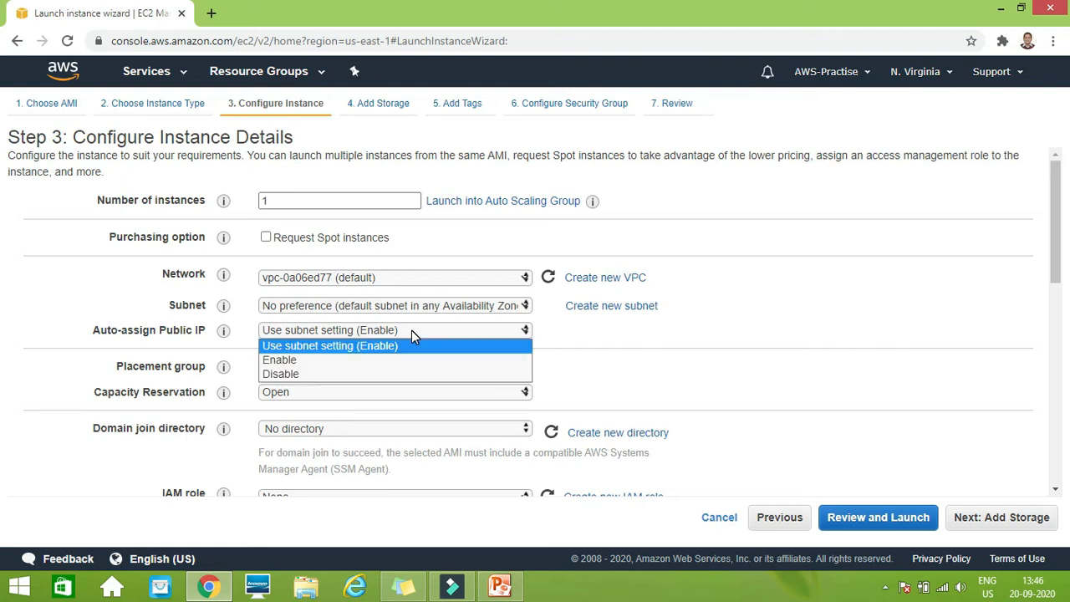
click(696, 316)
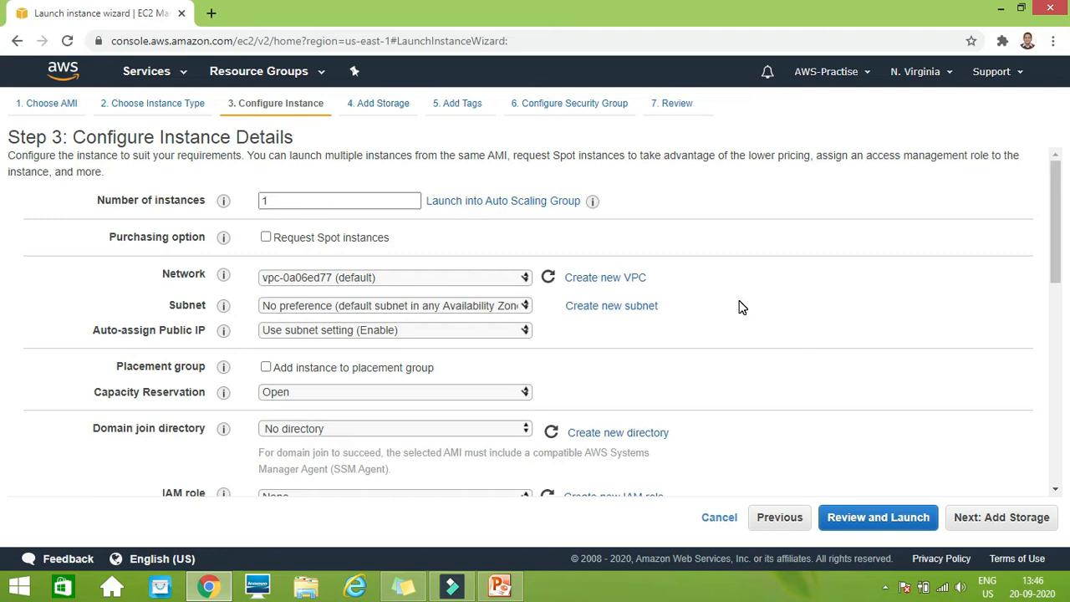
click(362, 333)
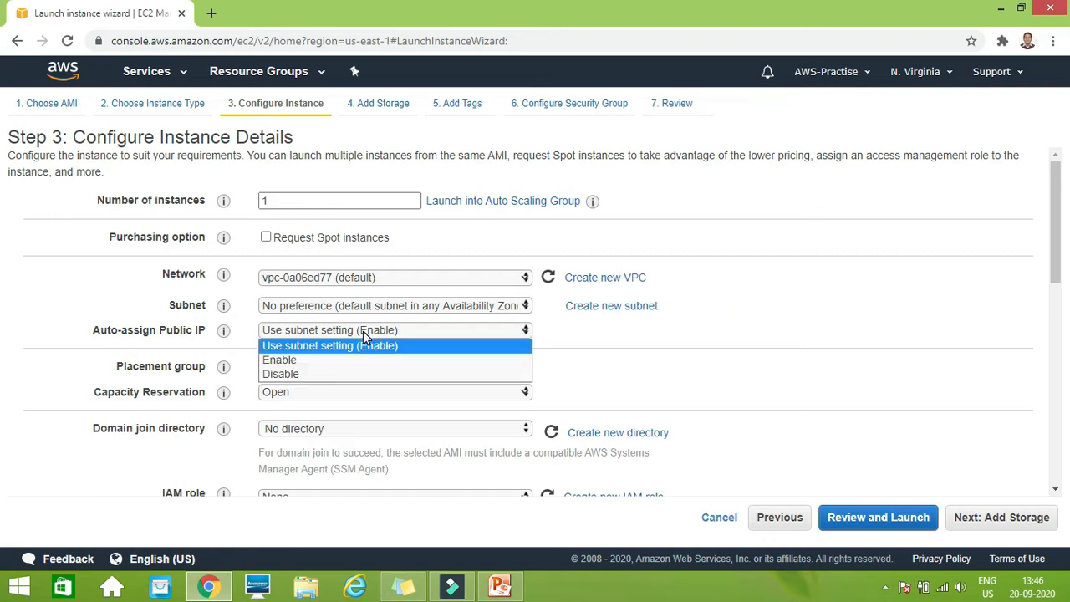
click(334, 351)
click(736, 326)
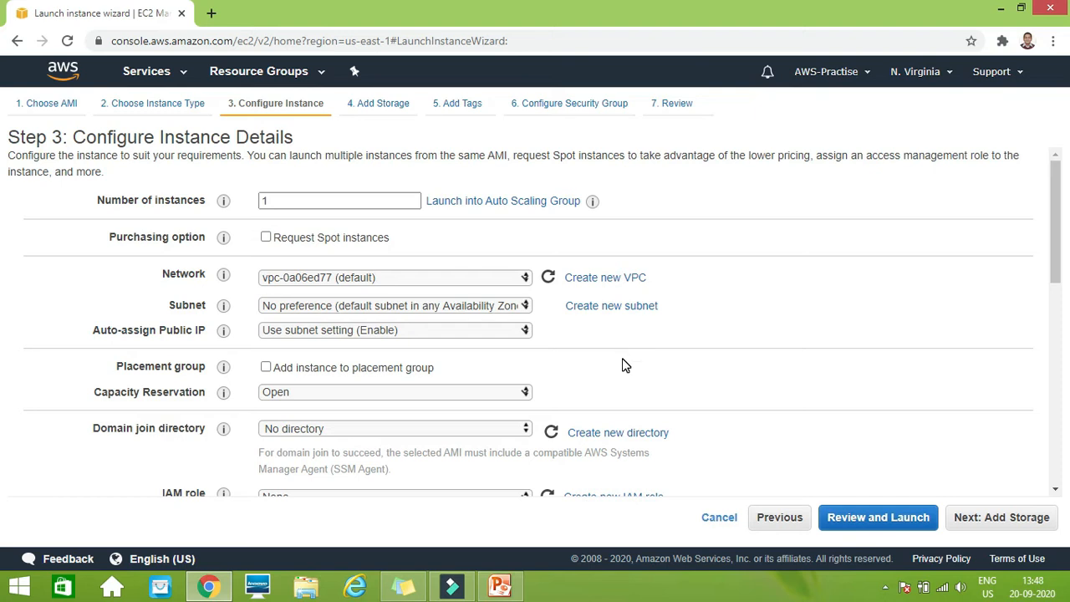
Review the shutdown behavior options, keep Stop, and enable protection against accidental termination for the instance
drag(1059, 242, 1054, 305)
scroll(1053, 305, down, 2)
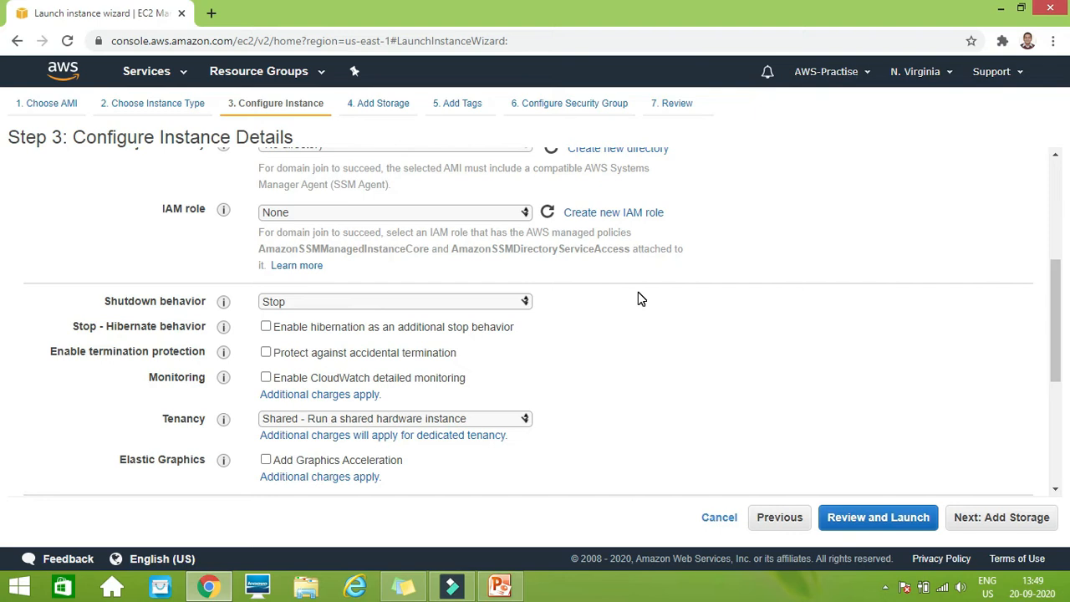
click(398, 304)
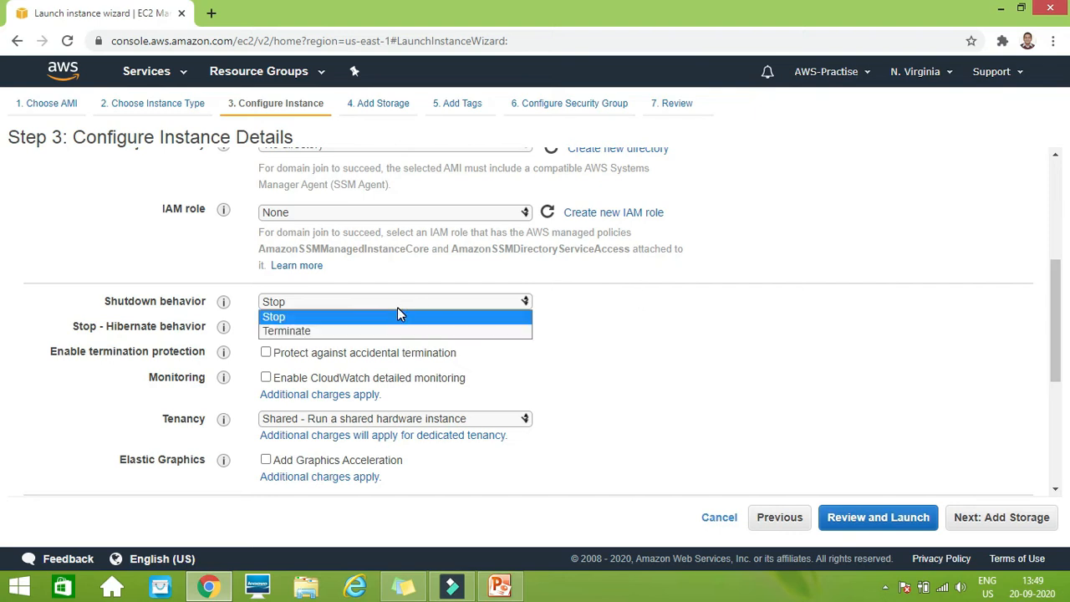
click(604, 323)
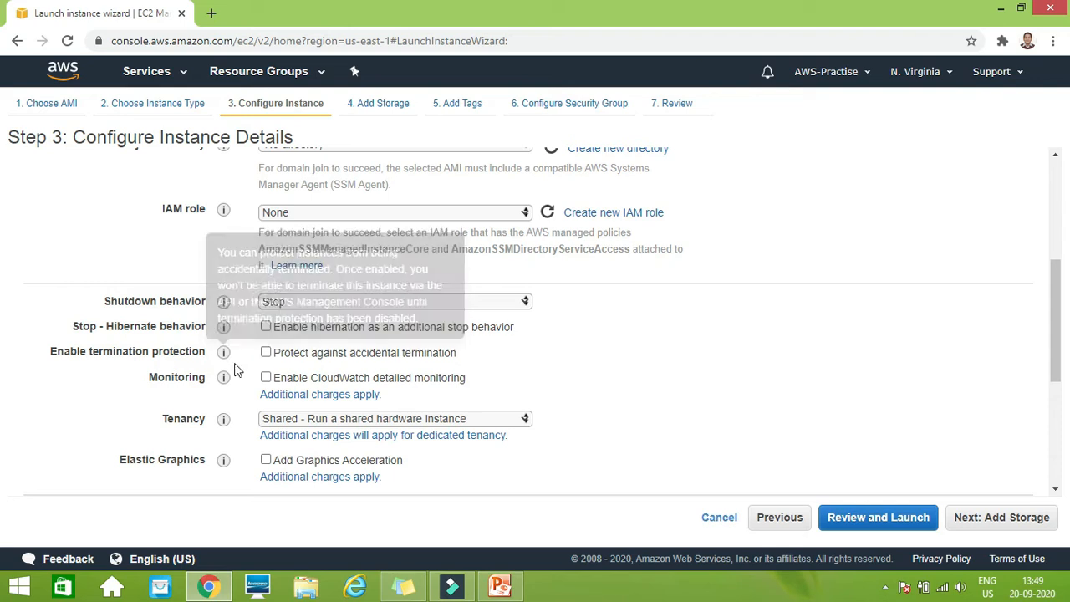
click(266, 354)
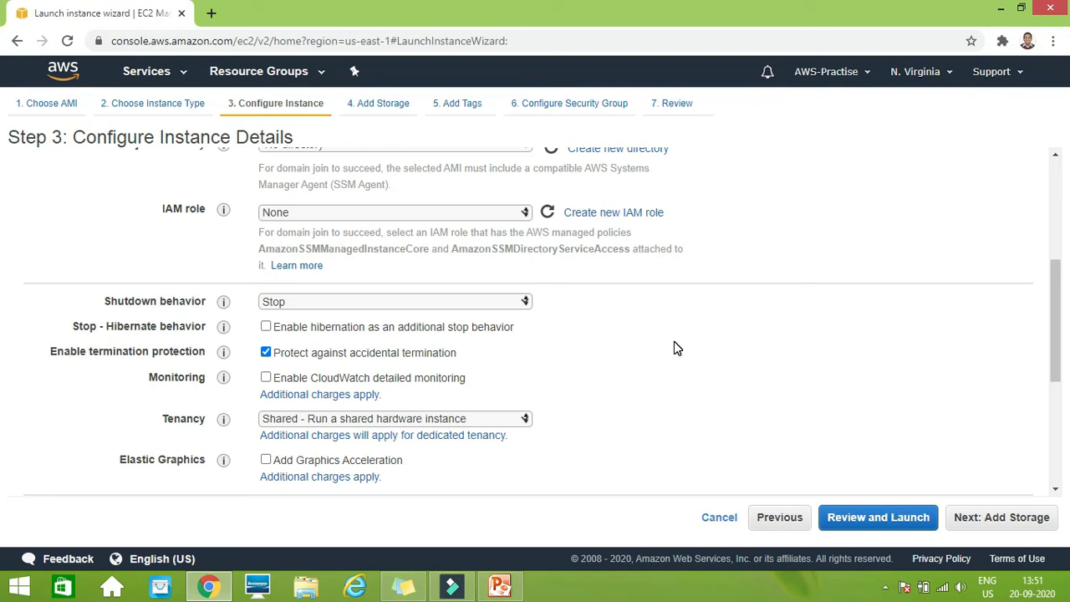
Review the tenancy options, keep the shared hardware instance, and proceed to adding storage
click(479, 423)
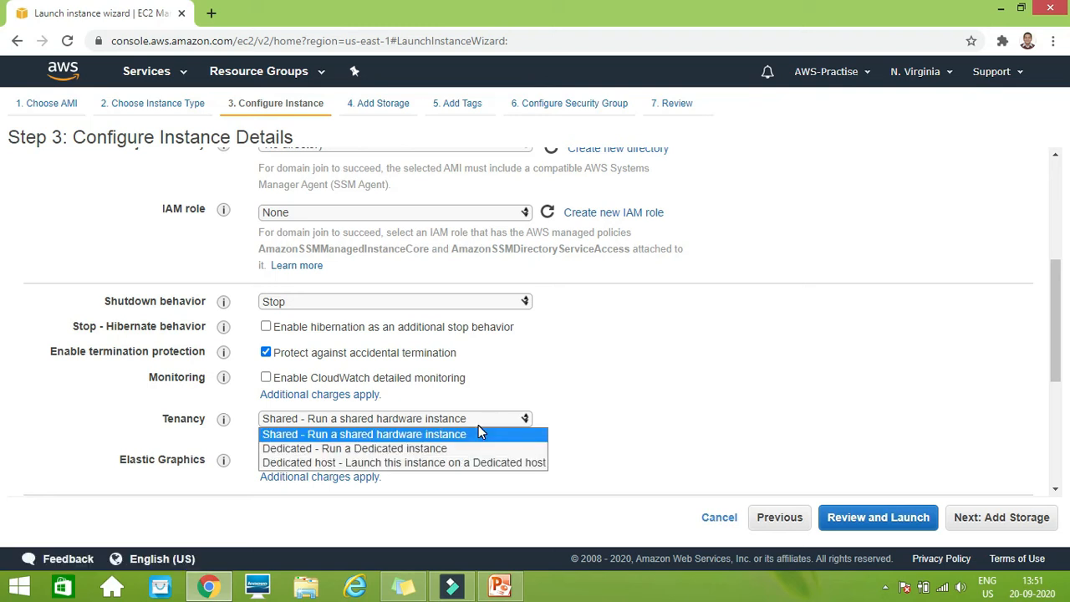
click(611, 391)
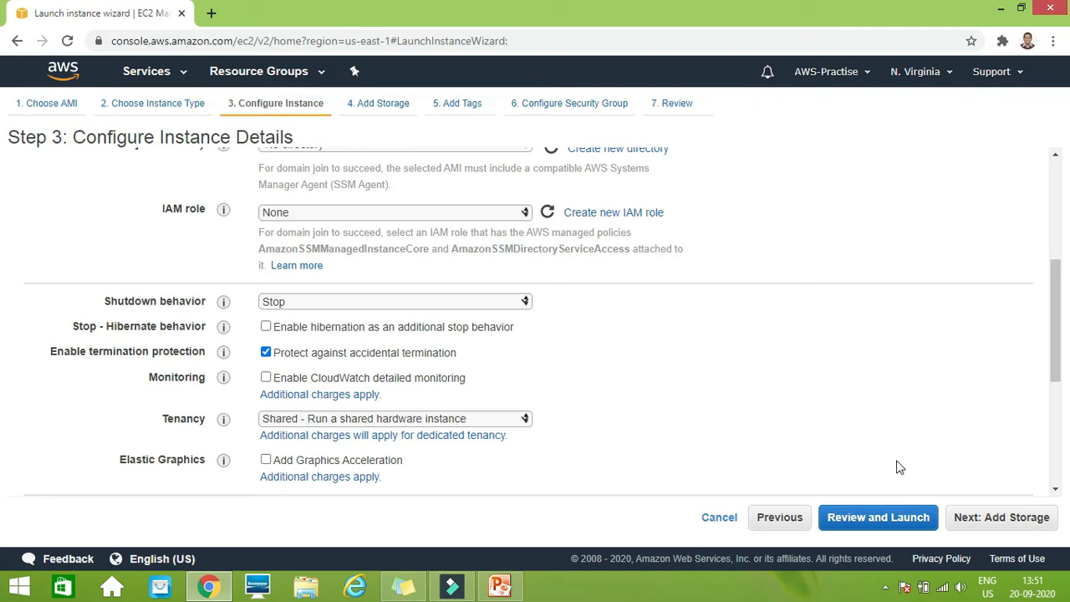
click(1004, 520)
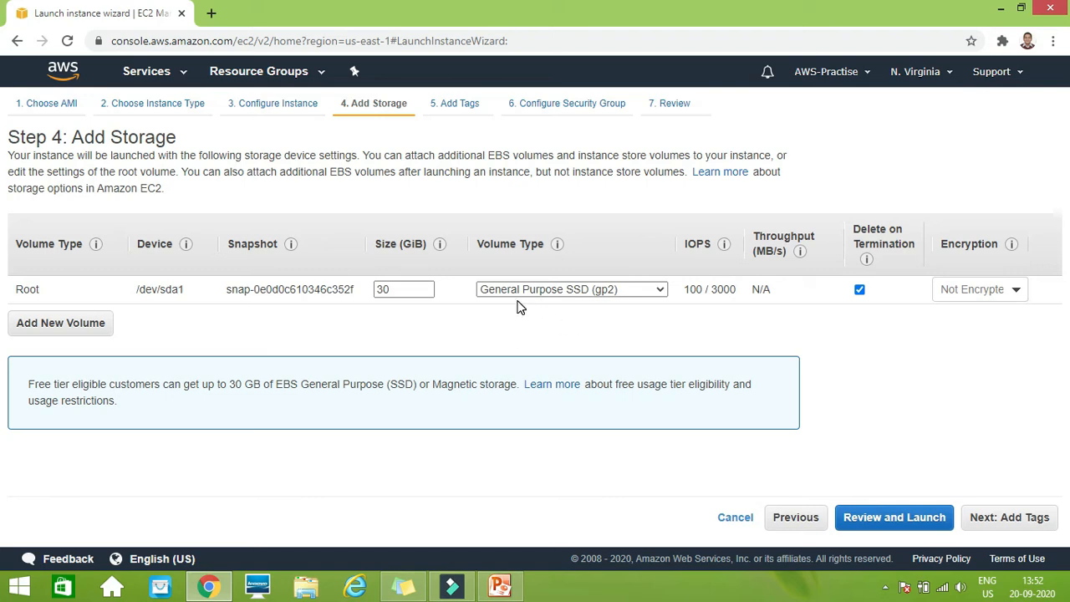
Try the Magnetic (standard) type for the root volume, and restore General Purpose SSD (gp2)
click(661, 290)
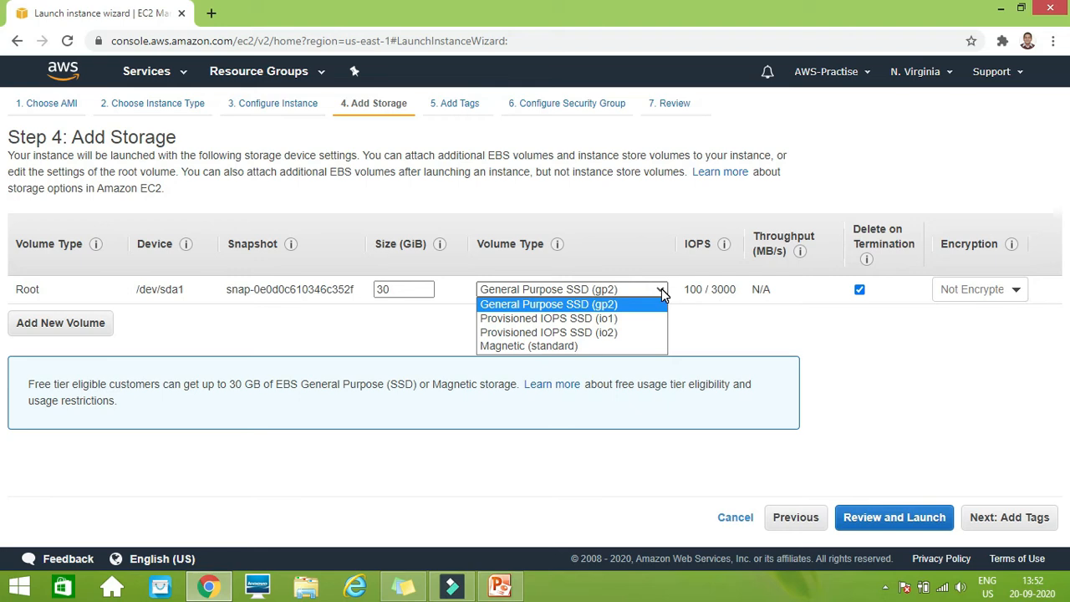
click(533, 345)
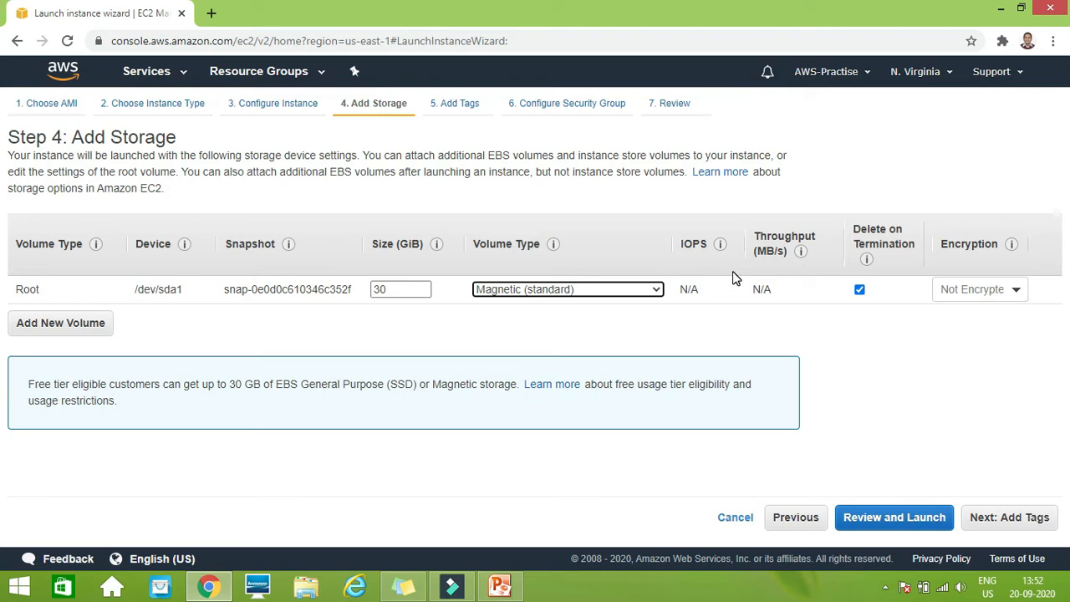
click(657, 295)
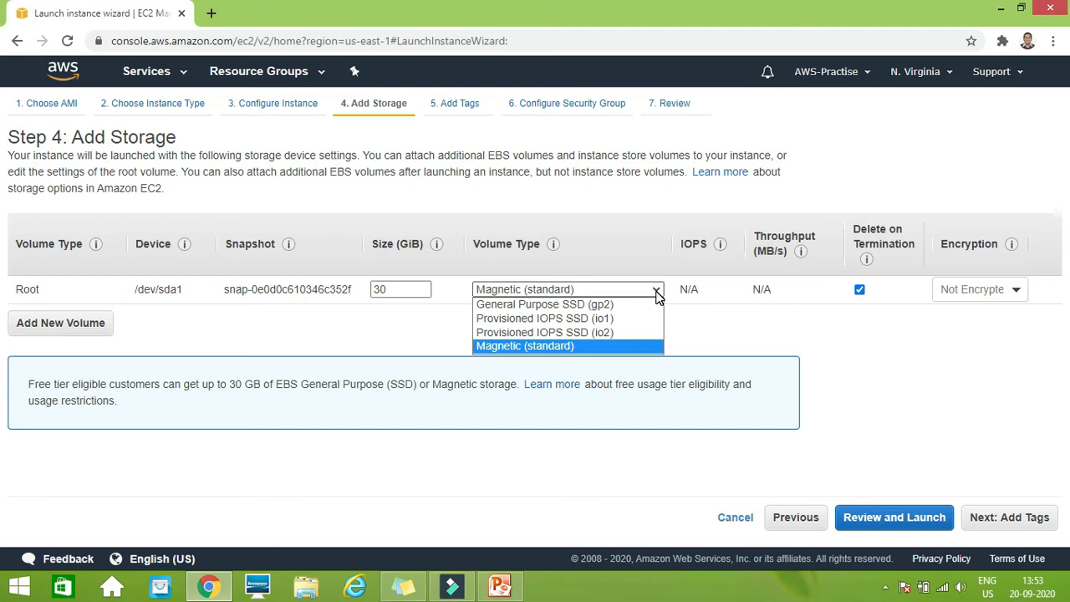
click(602, 306)
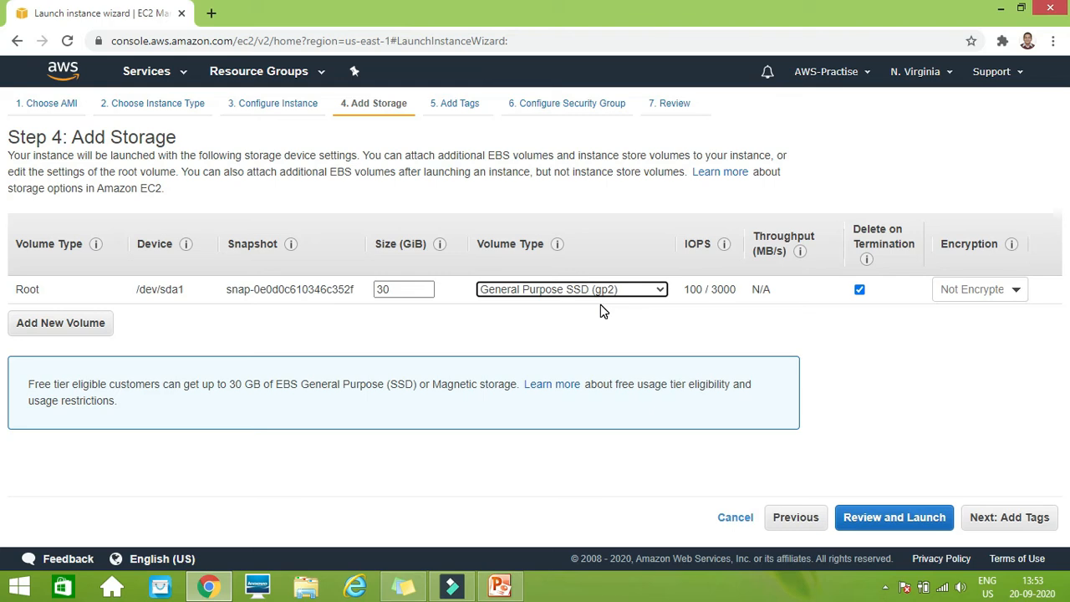
Examine the root volume's size, volume type choices and encryption key options
click(393, 291)
click(661, 291)
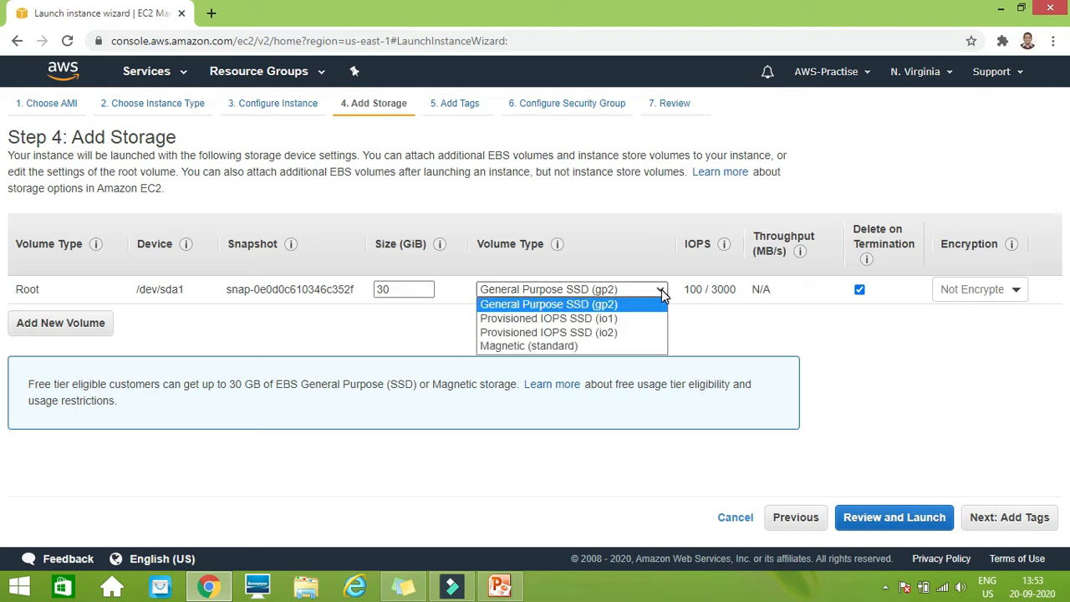
click(742, 324)
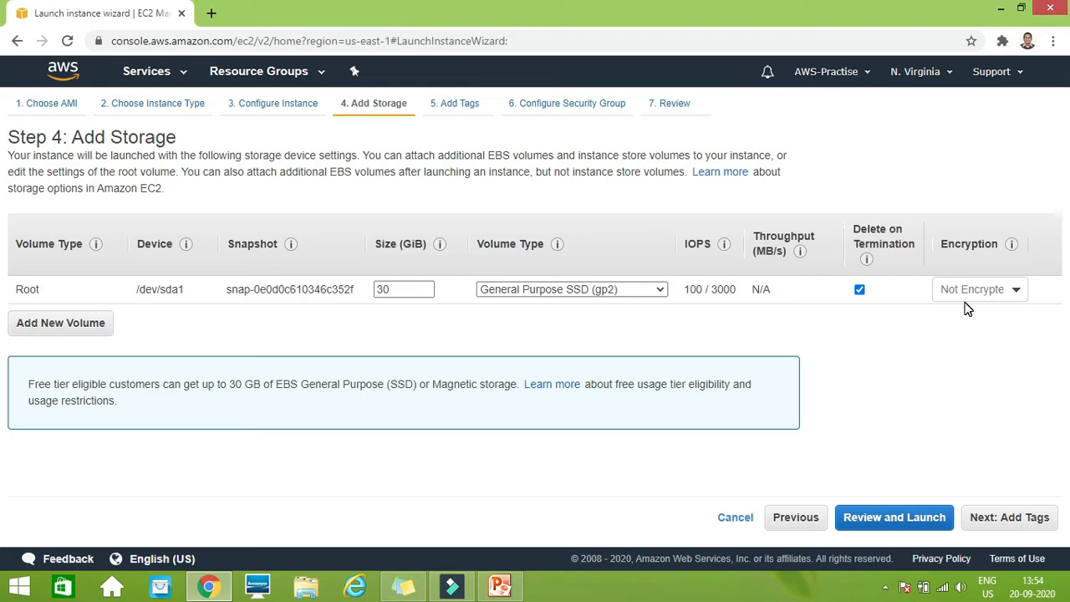
click(1016, 293)
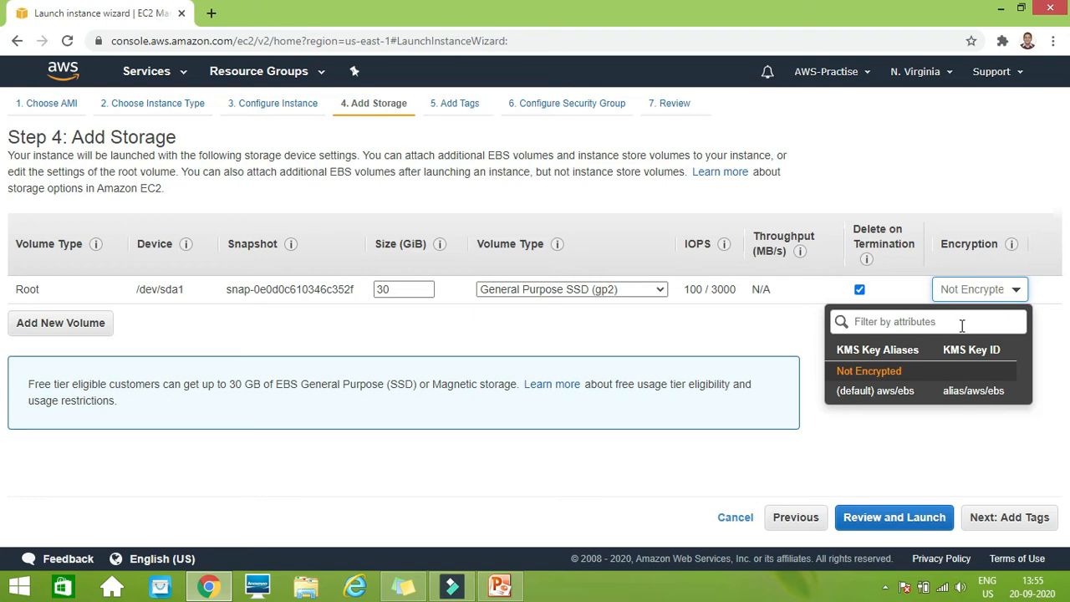
key(super+c)
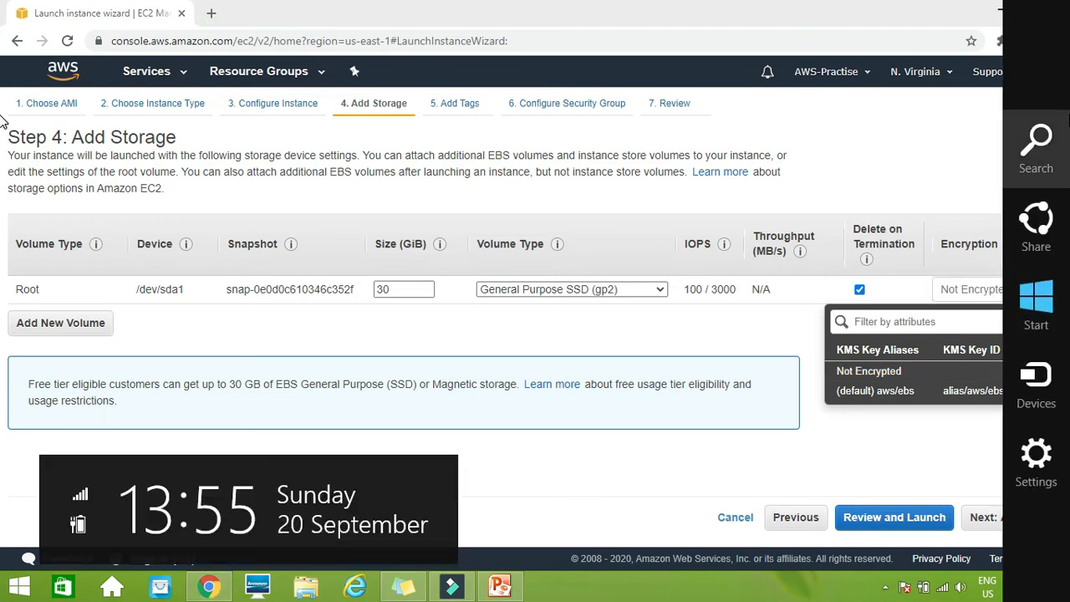
key(Escape)
click(773, 327)
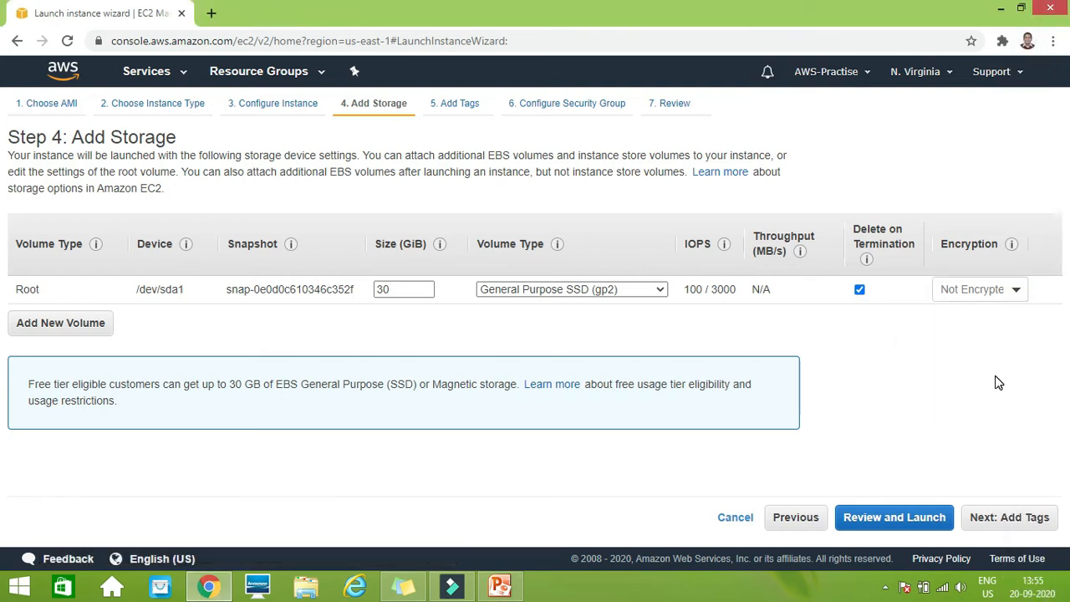
Move on to the tags, add one with key name and value HR, and proceed to configuring the security group
click(999, 515)
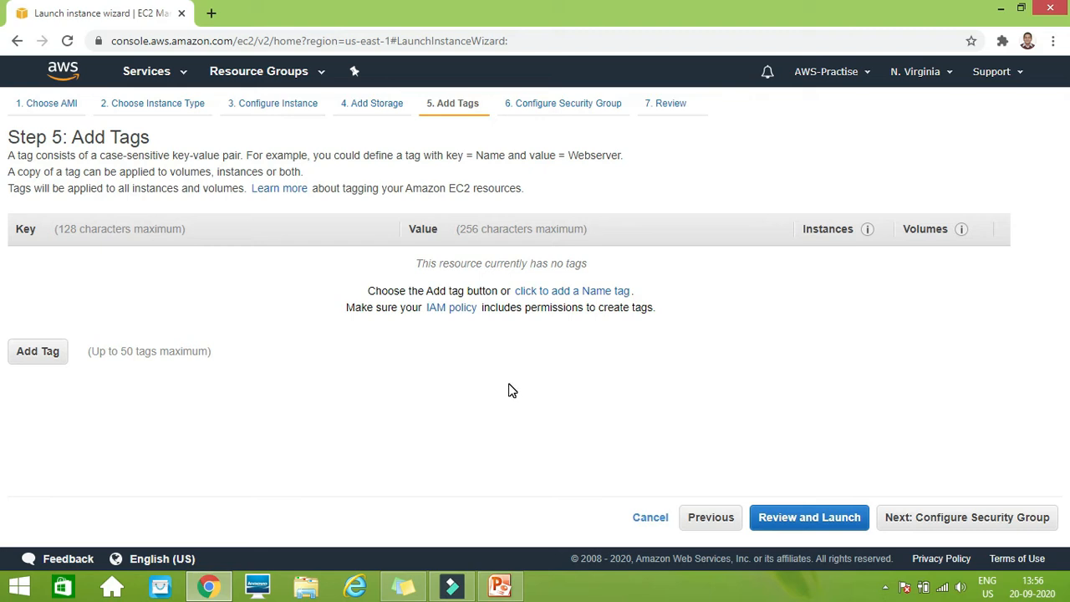
click(48, 353)
text(name)
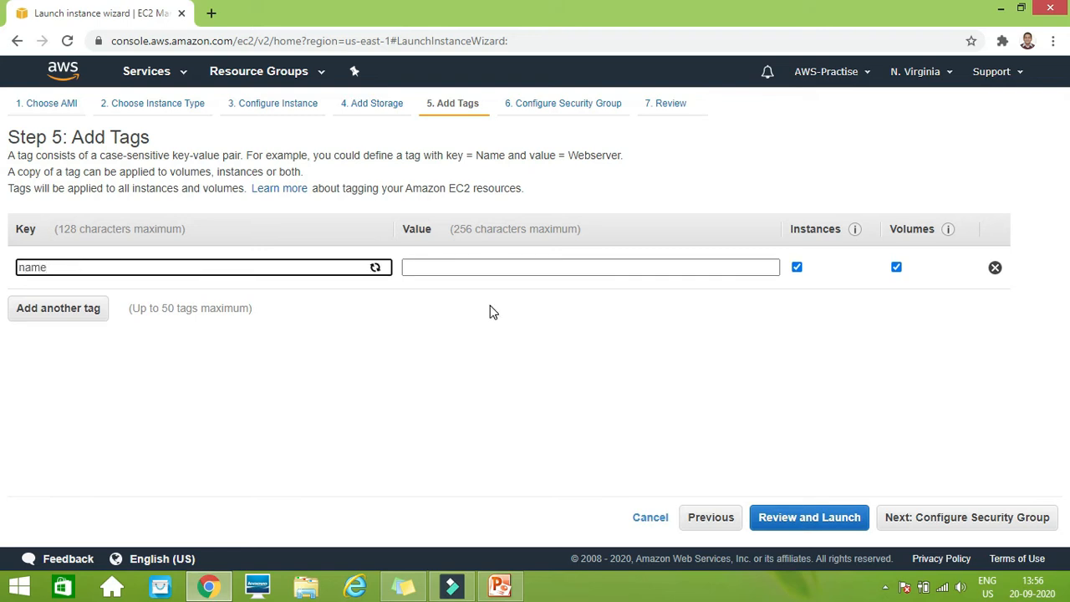
click(511, 267)
text(HR)
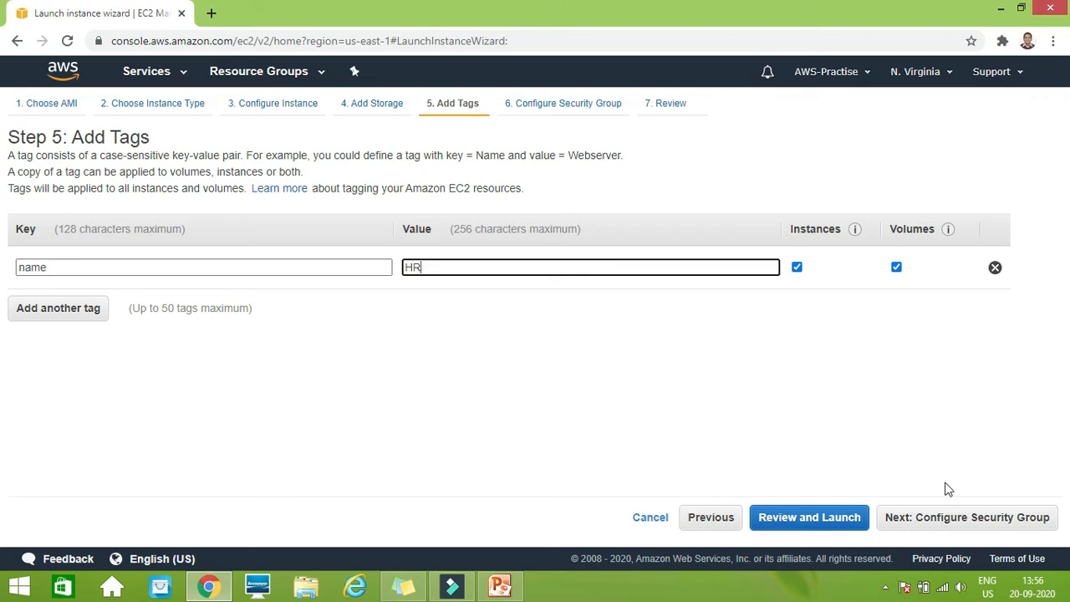
click(936, 525)
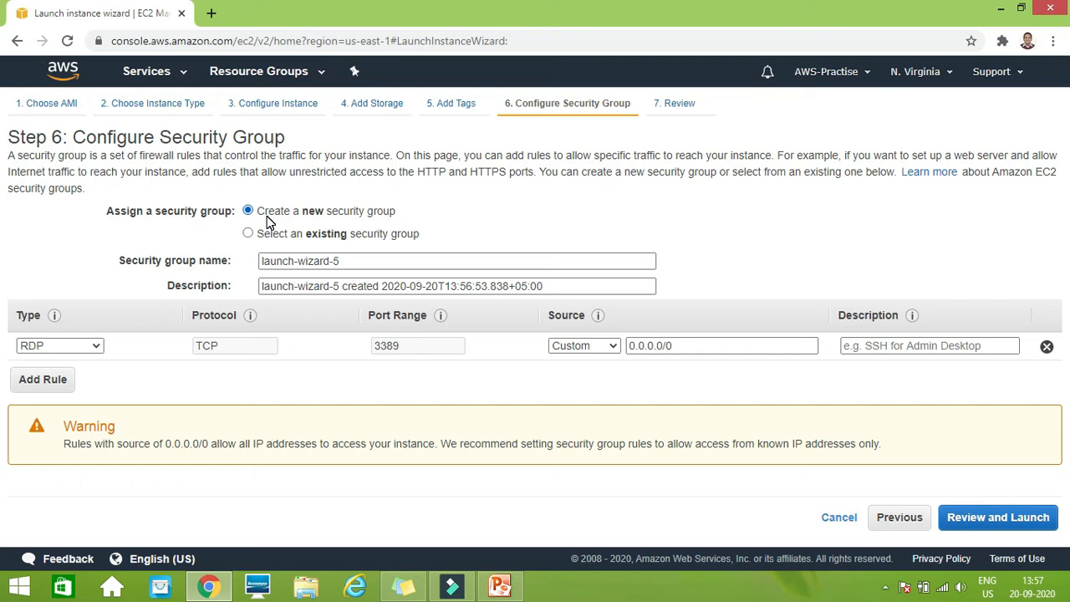
Name the new security group SG-1
drag(346, 261, 231, 261)
text(S)
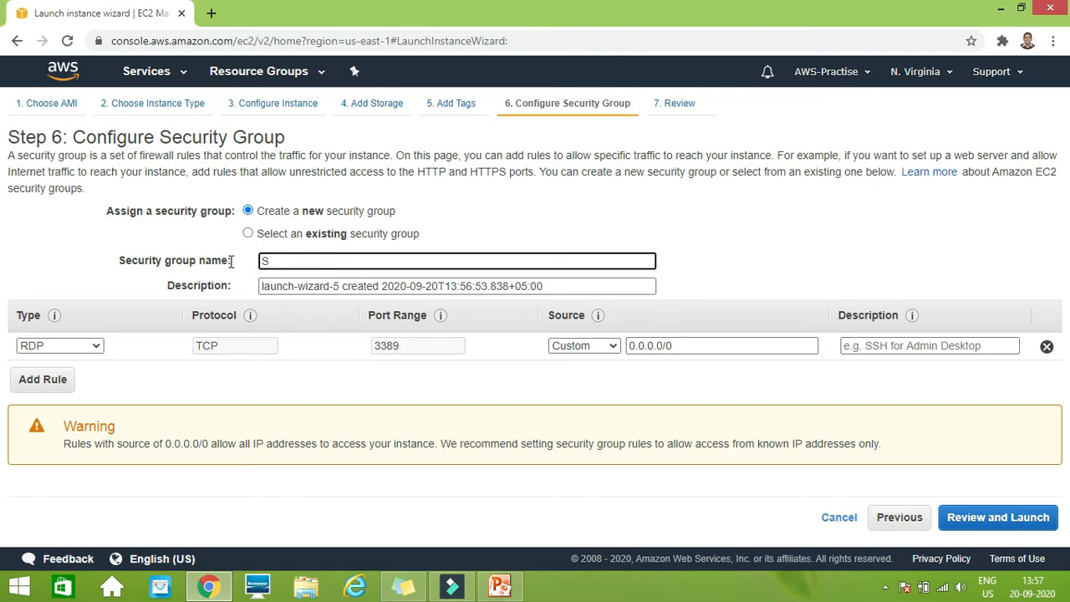
text(G-1)
Check the list of existing security groups, return to creating a new one, and view the RDP rule's source options
click(248, 234)
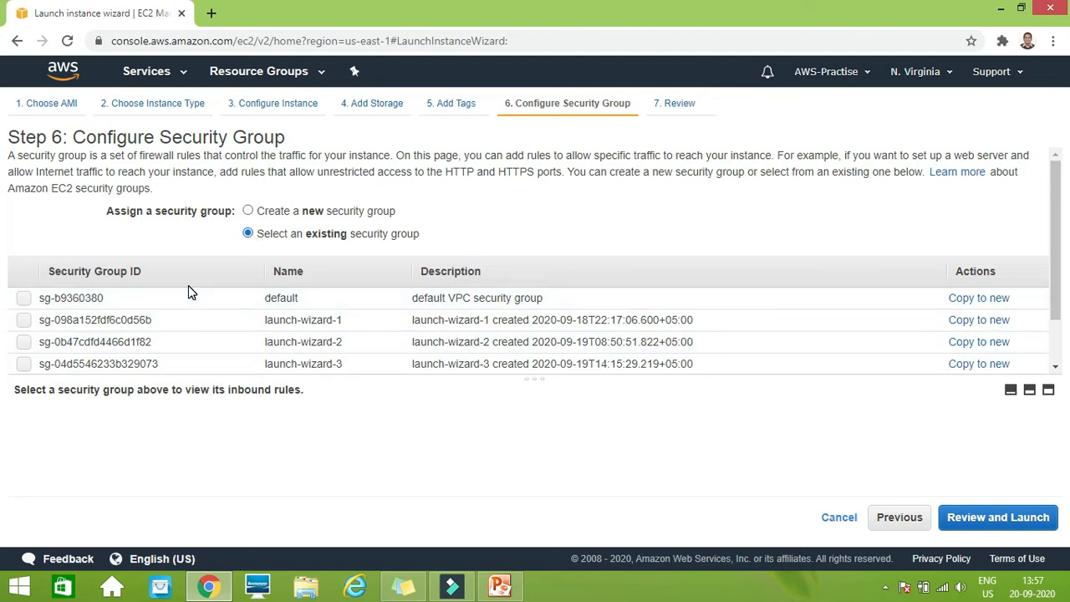
click(248, 211)
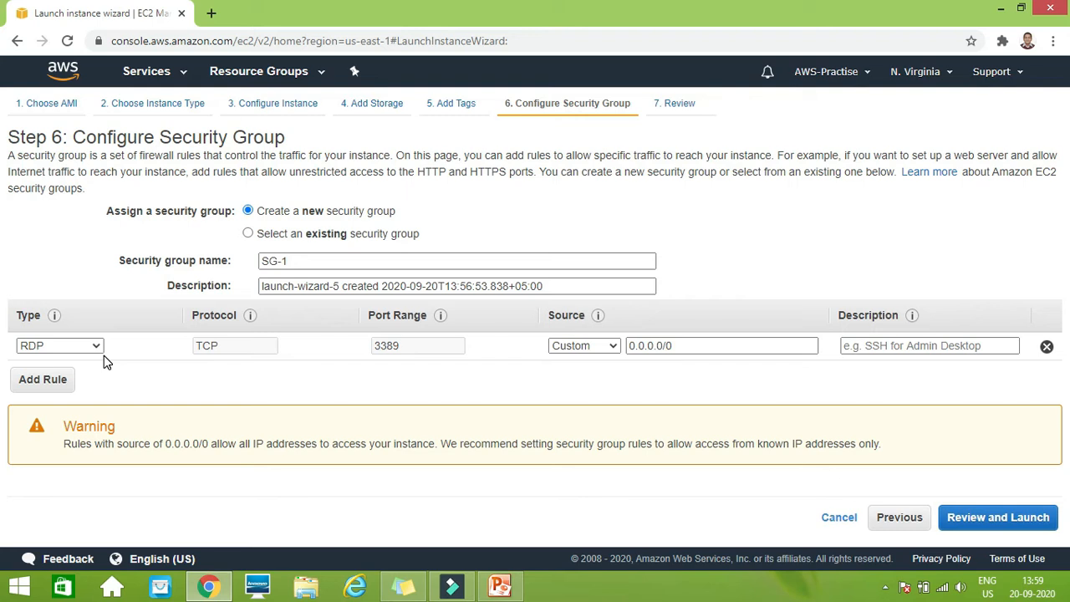
click(614, 348)
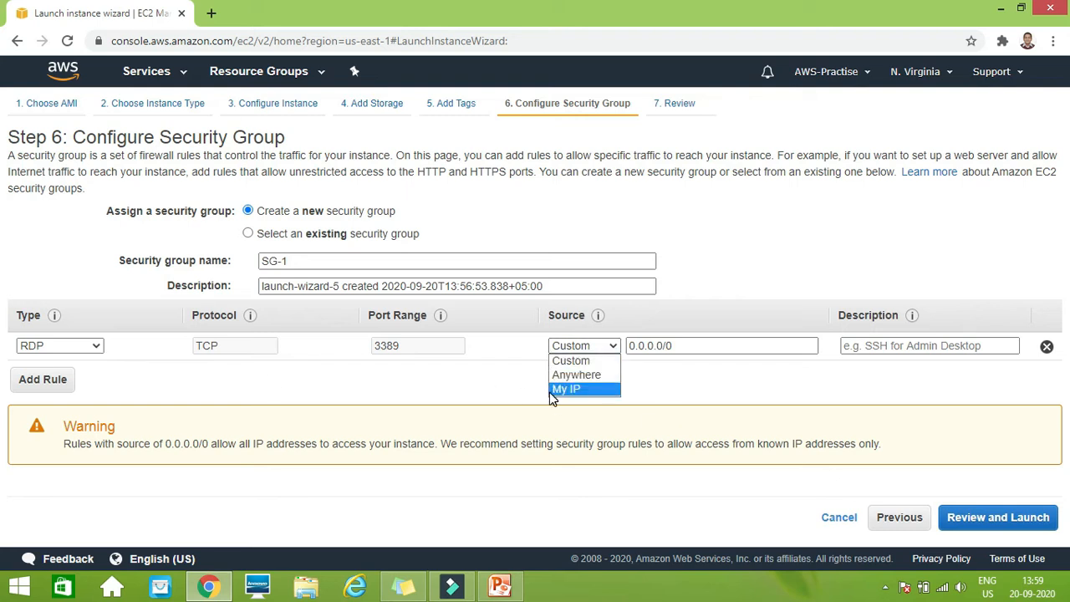
click(659, 400)
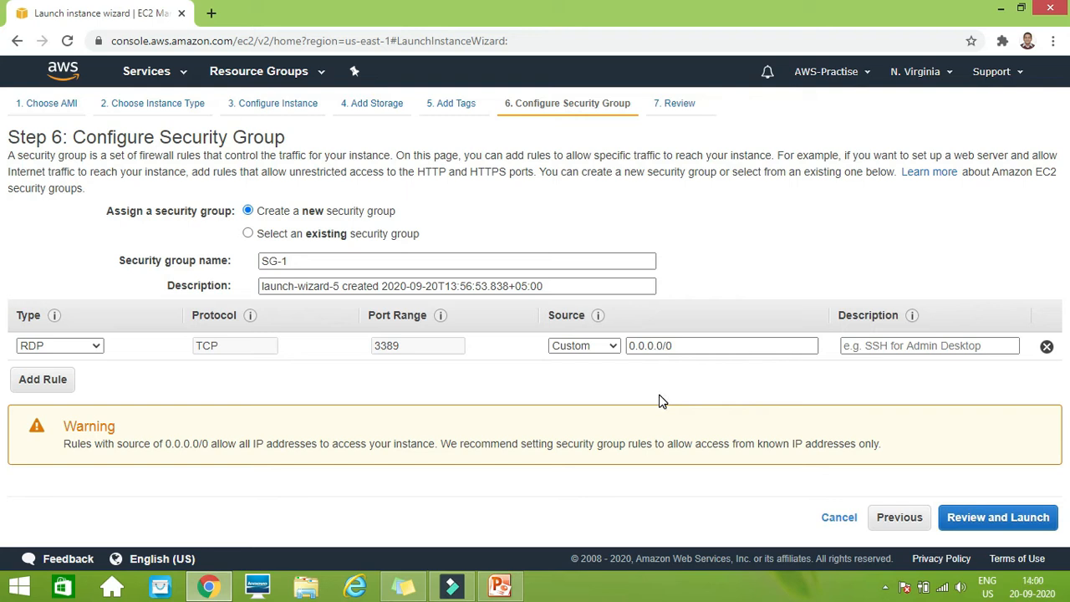
Add a second inbound rule of type HTTP to the SG-1 security group
click(46, 380)
click(98, 375)
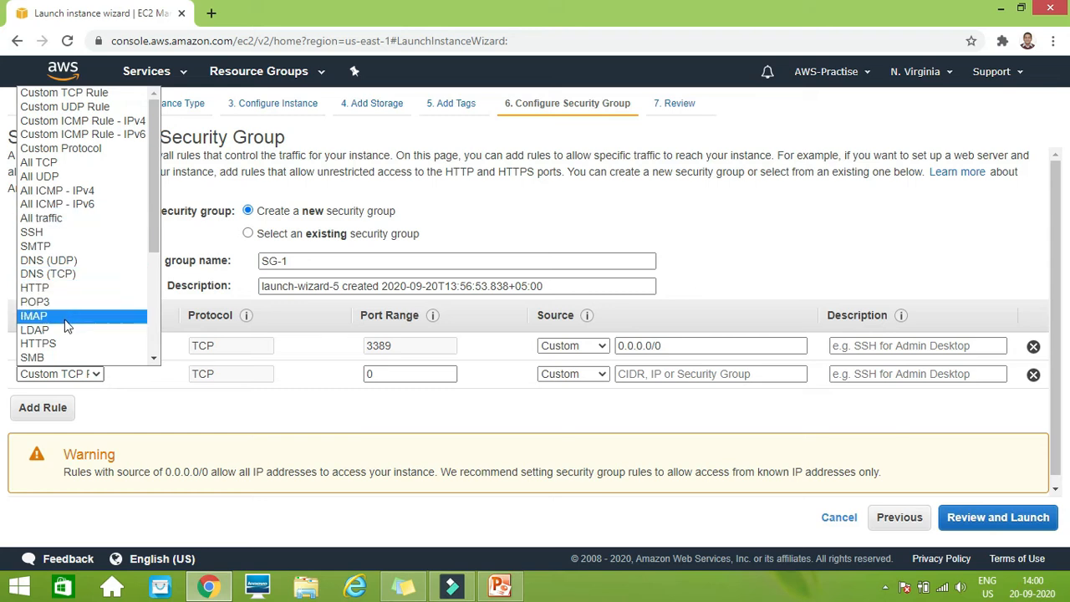
click(58, 288)
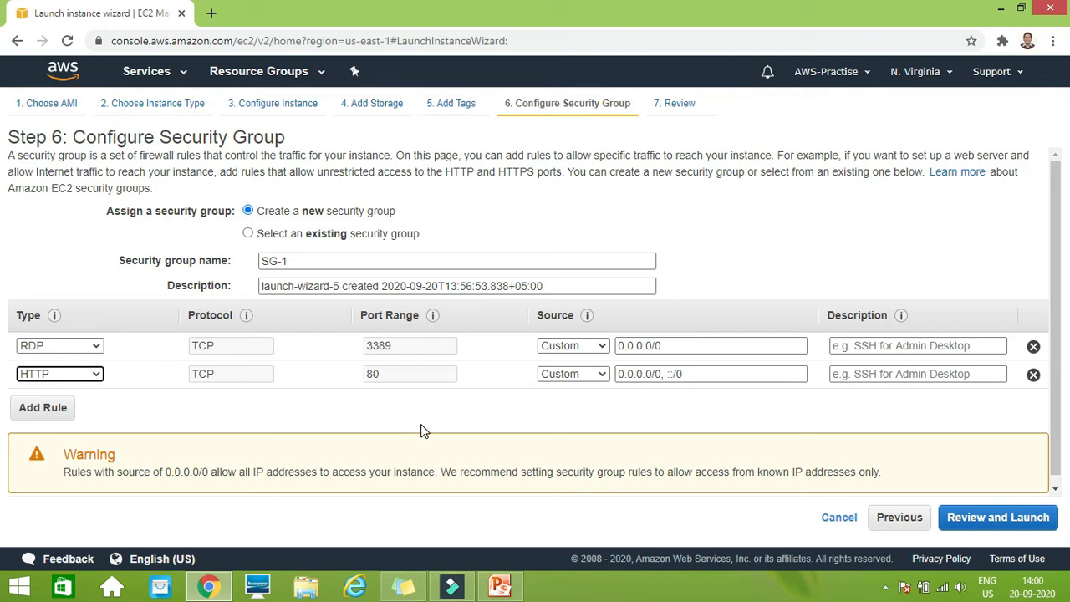
Set the HTTP rule's source to Anywhere and proceed to reviewing the instance launch
click(599, 378)
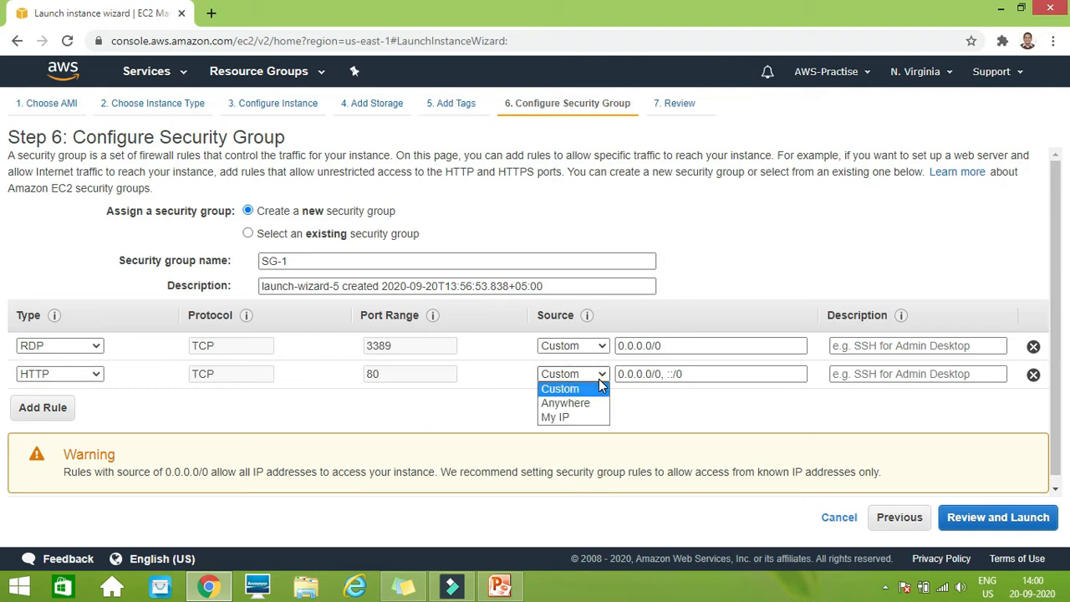
click(592, 403)
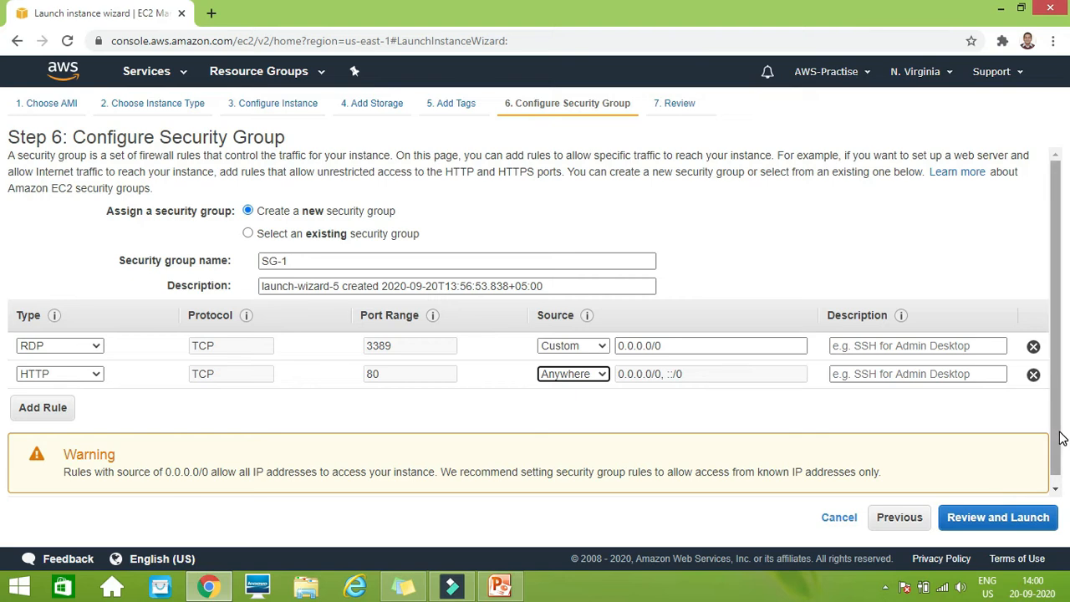
scroll(1060, 438, down, 1)
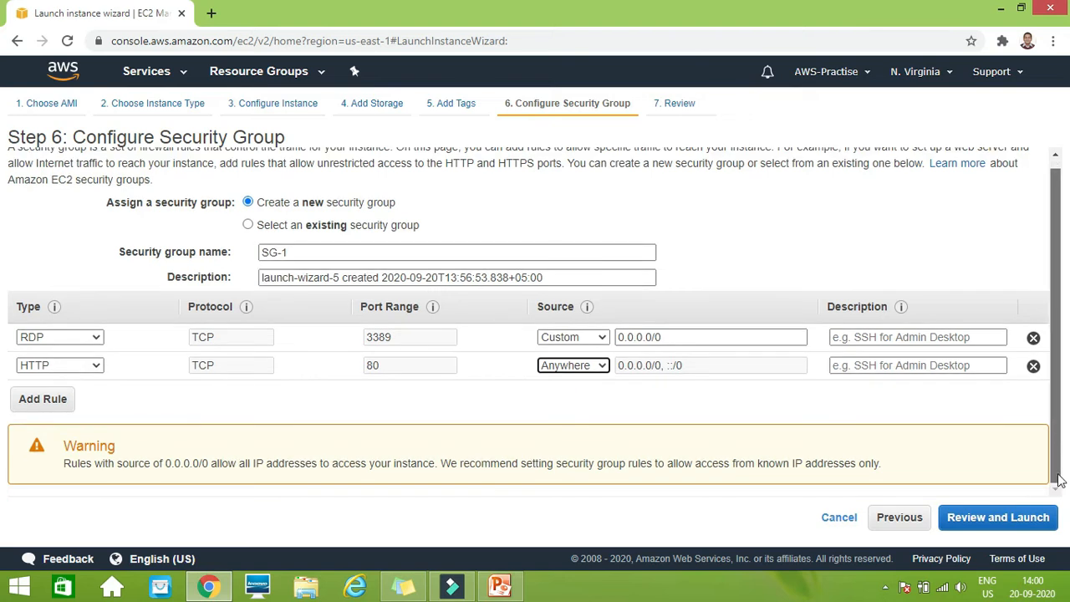
click(994, 525)
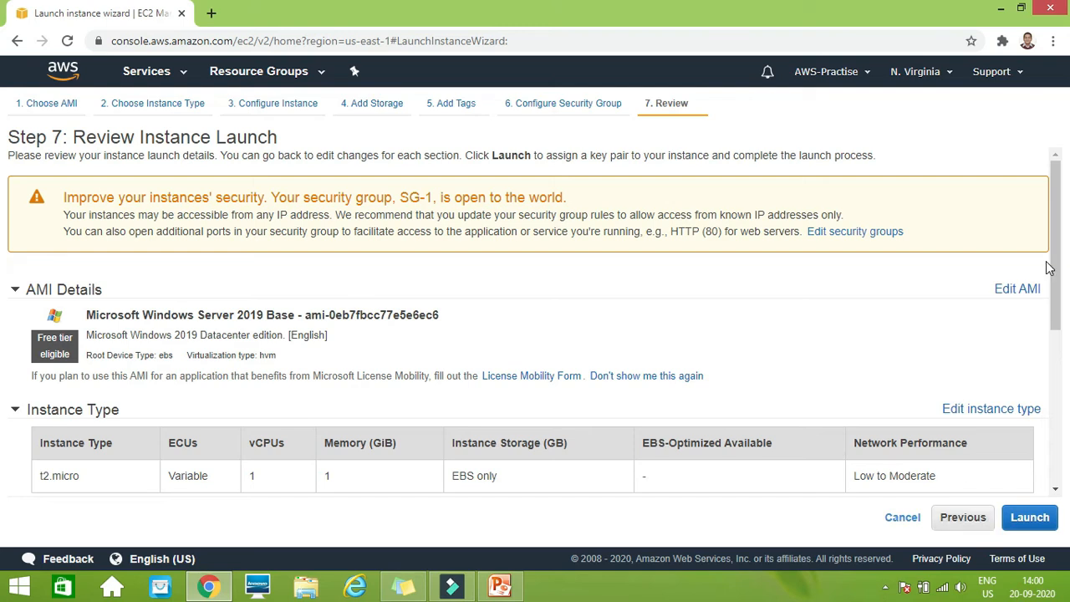
Review the AMI, instance type, security group, storage and tags sections of the launch summary
scroll(1060, 328, down, 3)
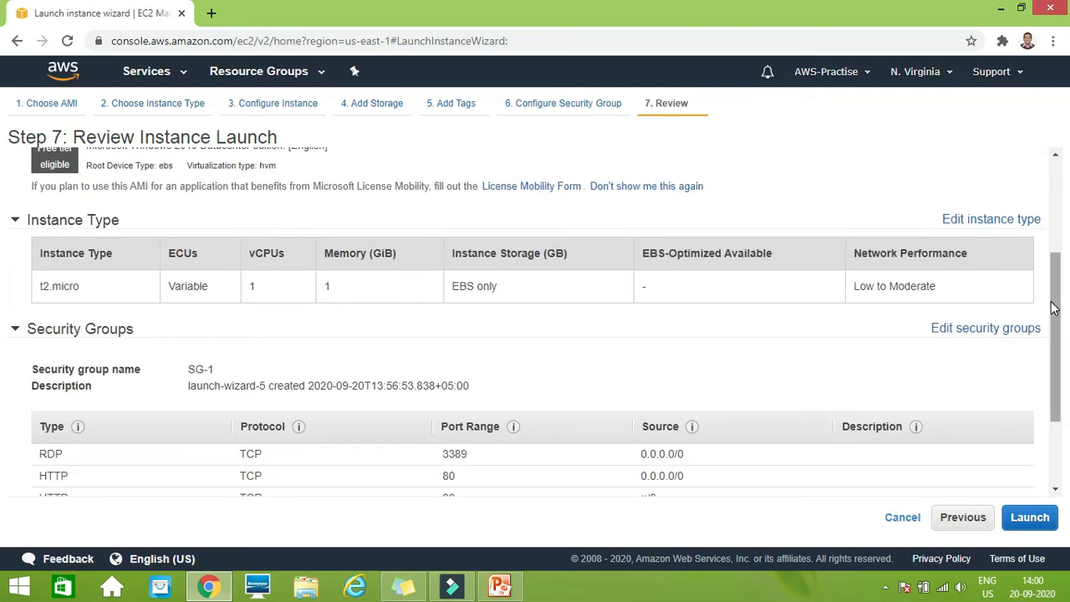
scroll(1060, 329, up, 2)
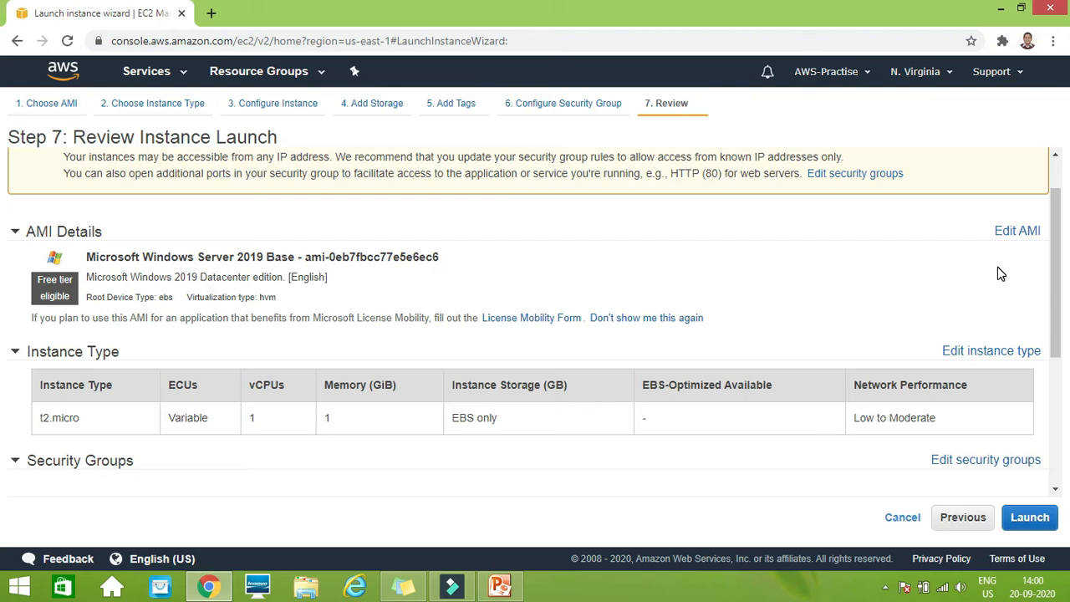
drag(1061, 287, 1066, 361)
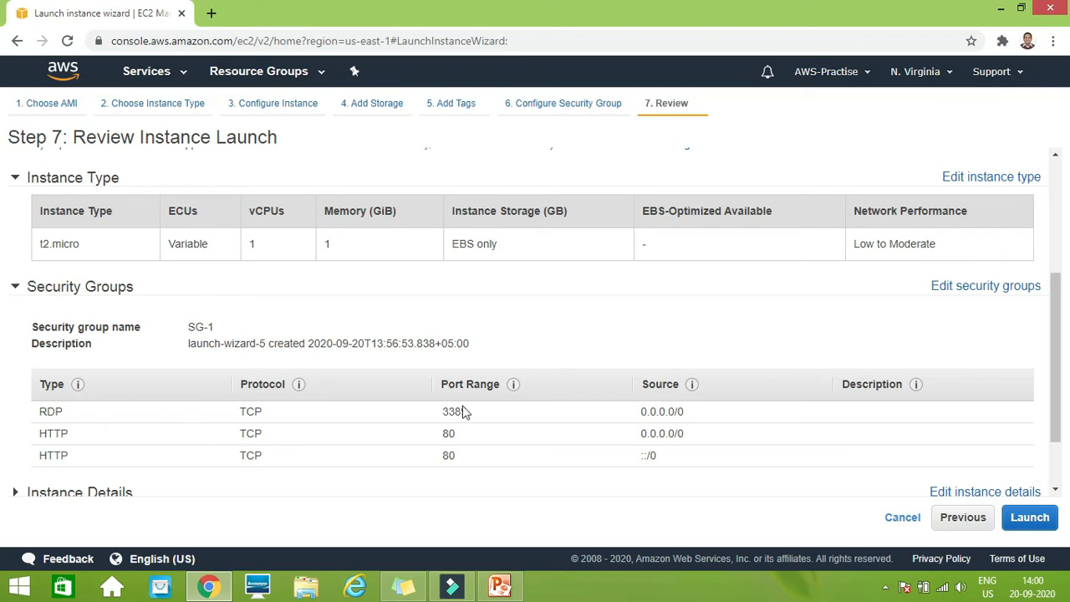
drag(1059, 334, 1055, 394)
click(16, 445)
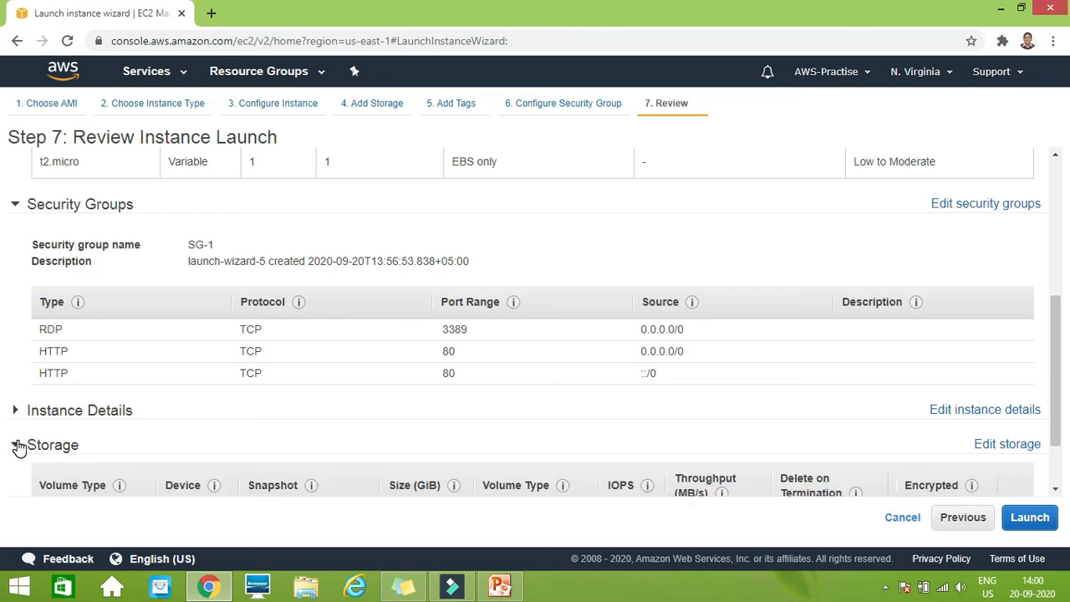
drag(1060, 349, 1060, 443)
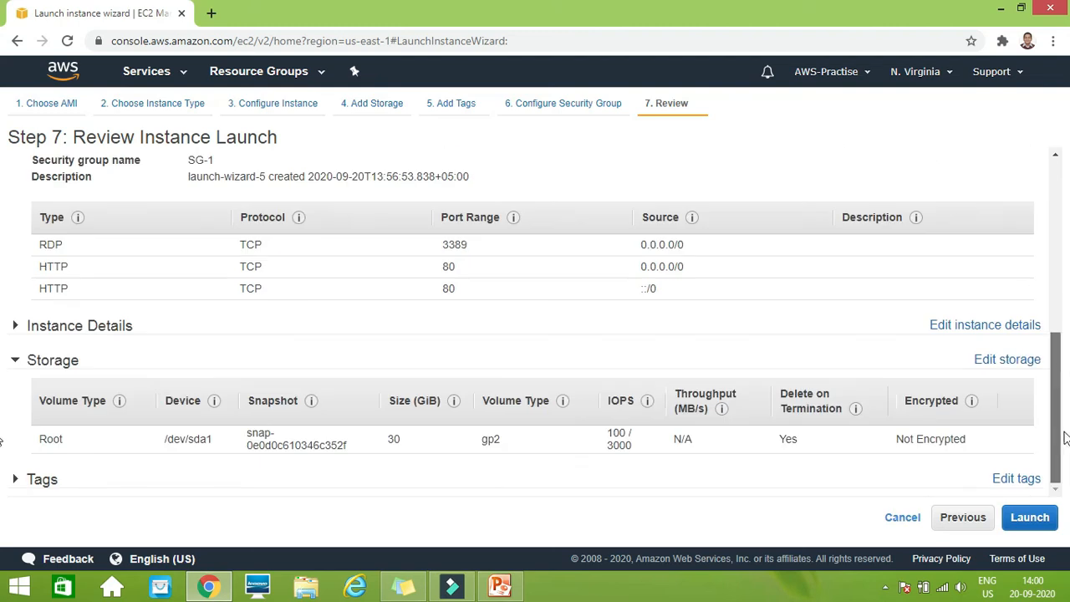
click(17, 484)
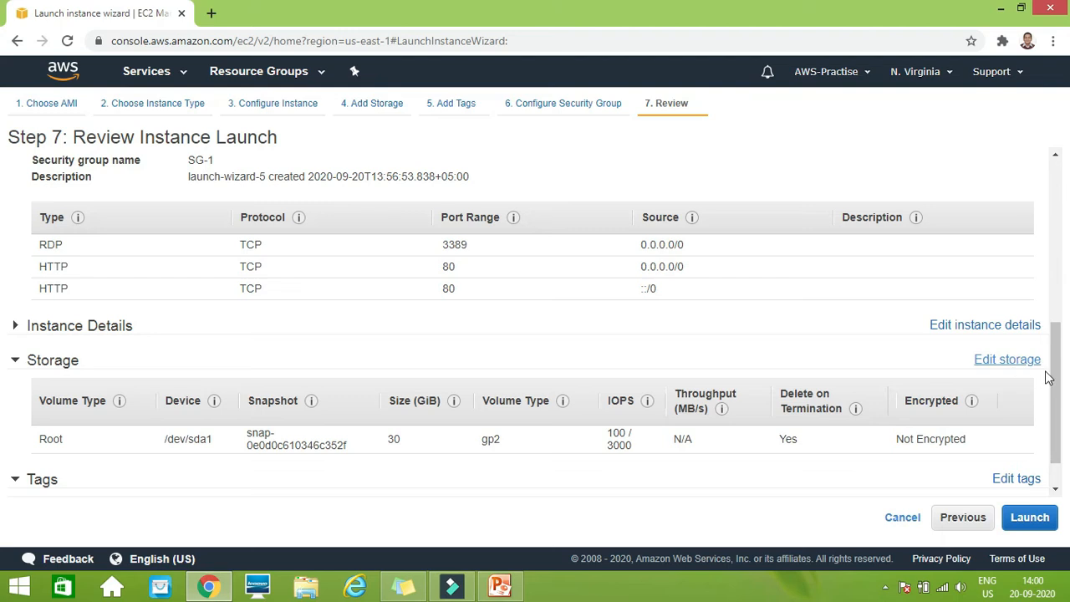
drag(1058, 343, 1063, 180)
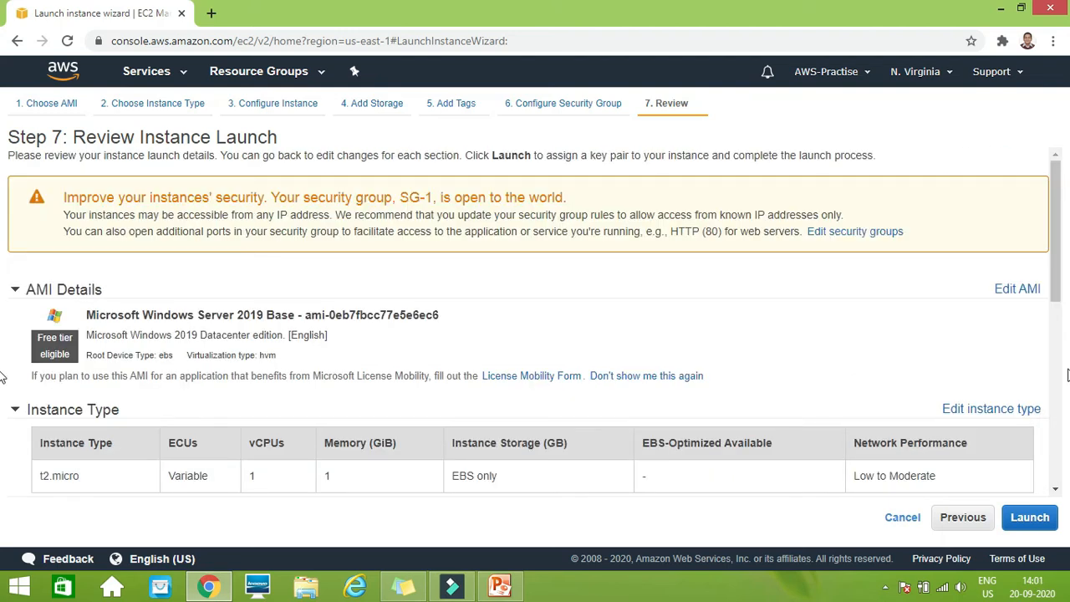
Start the launch and choose to create a new key pair named myprivatekey
click(1035, 518)
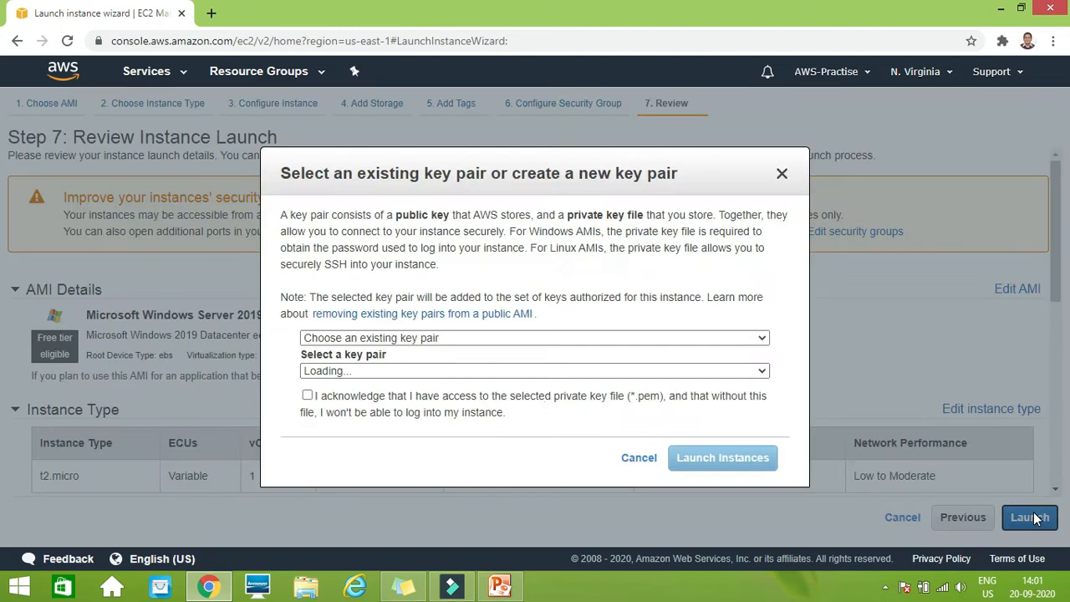
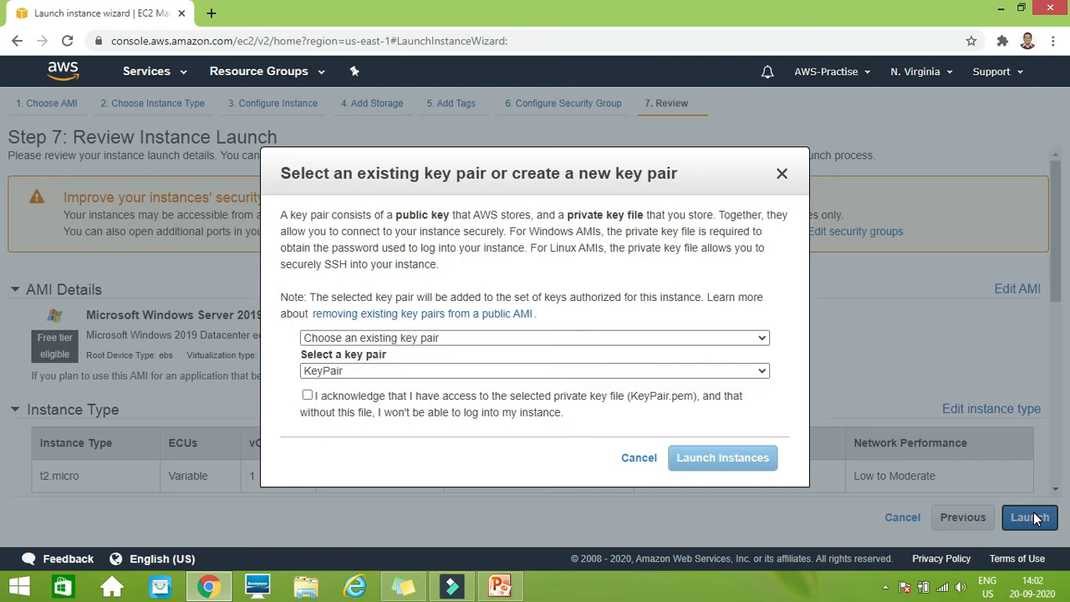
click(390, 343)
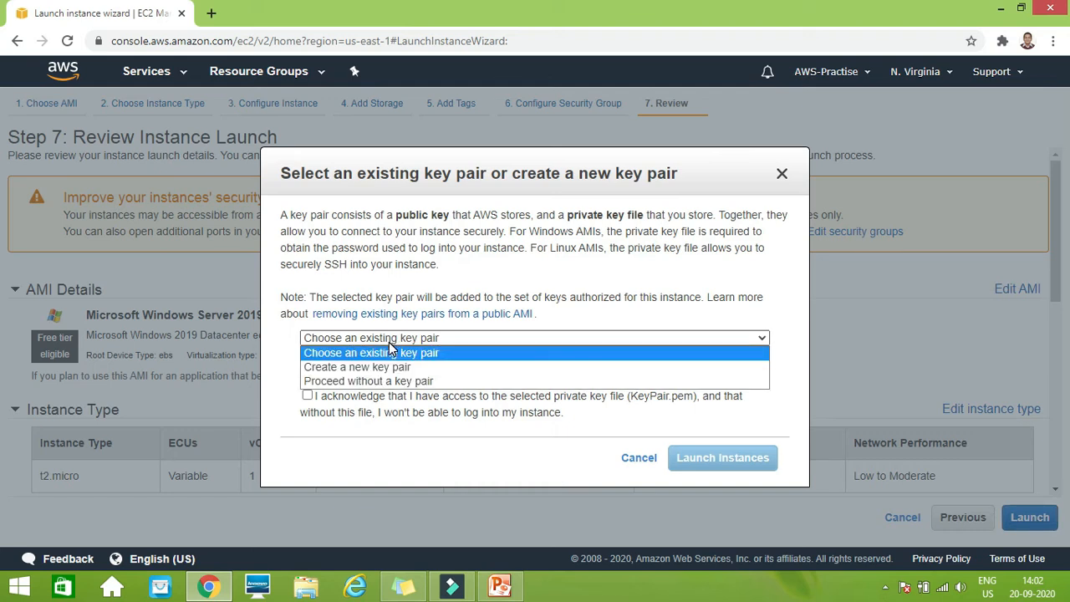
click(387, 367)
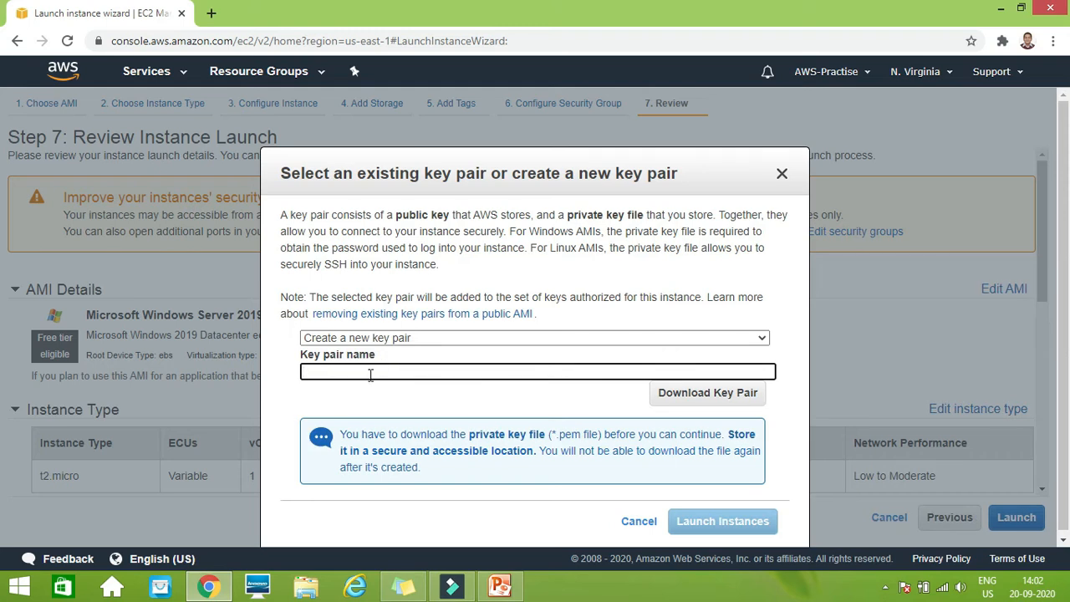
text(myprivate)
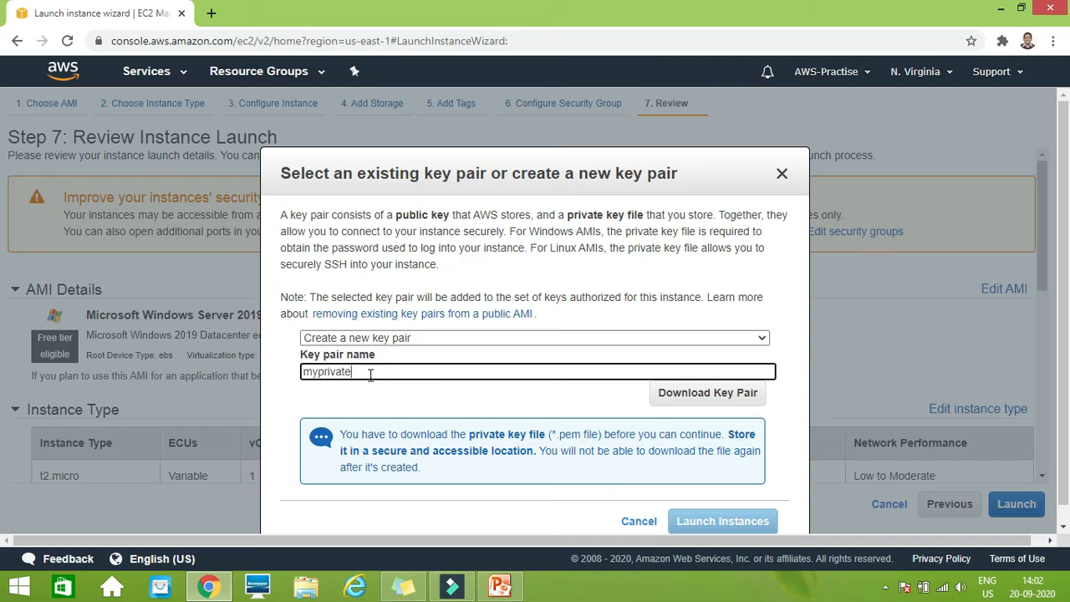
text(key)
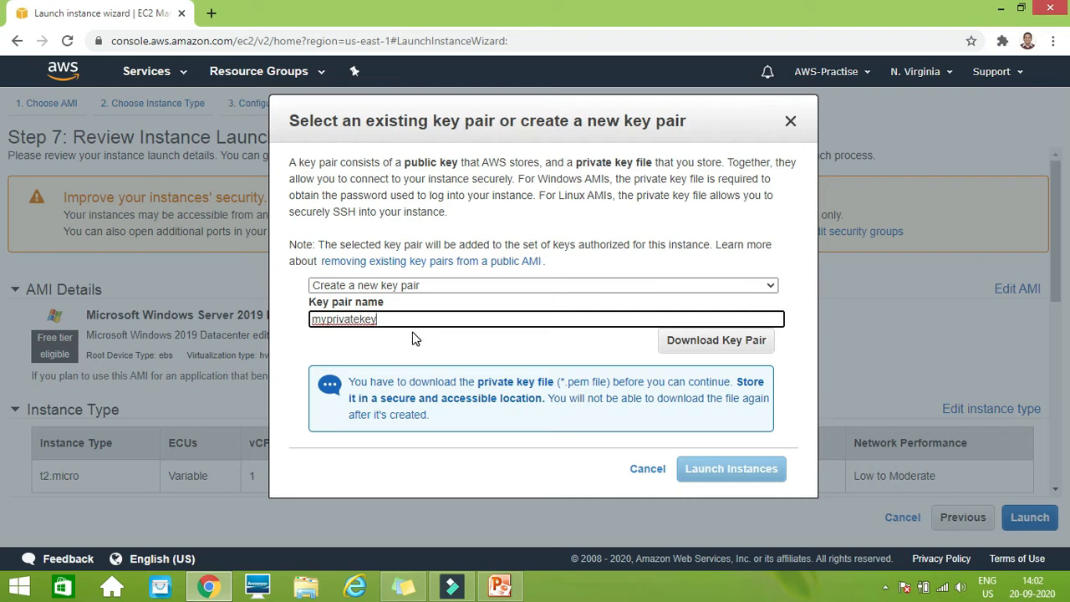
Download the new key pair and save it to the Desktop as myprivatekey.pem
click(708, 346)
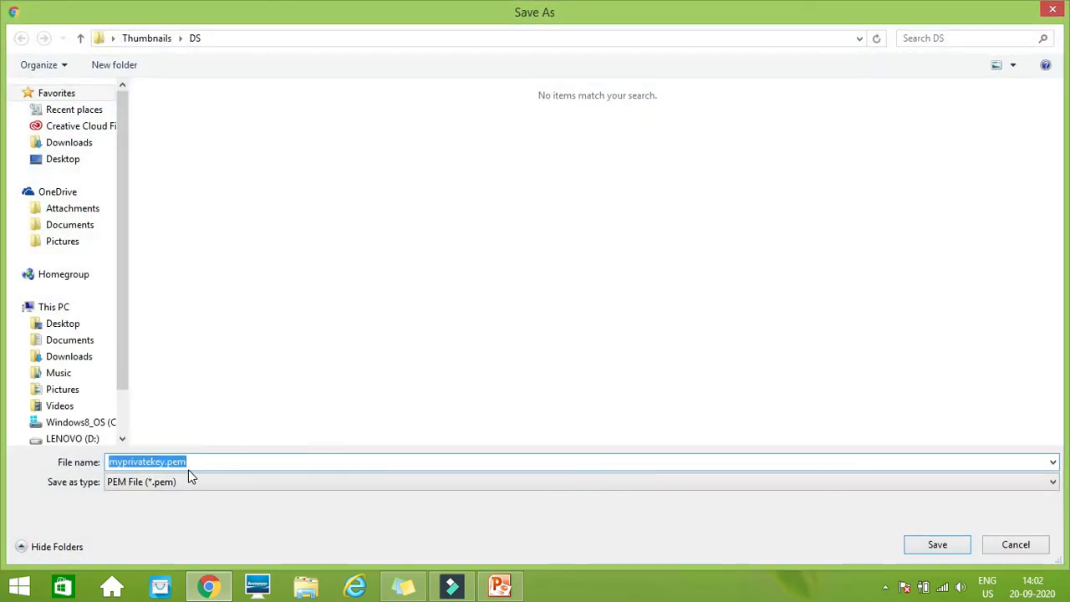
click(90, 161)
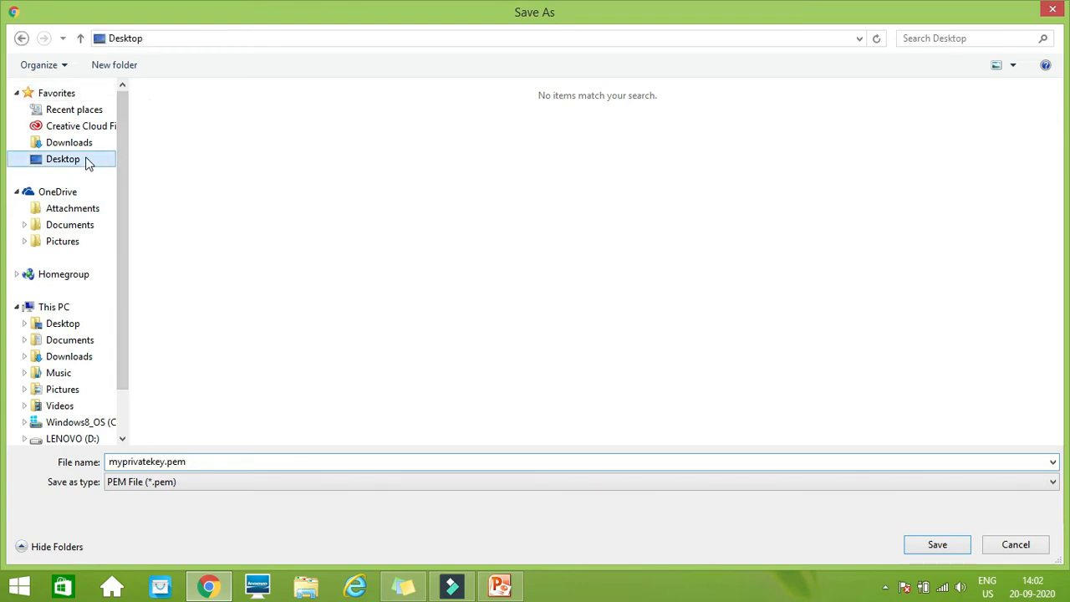
click(937, 544)
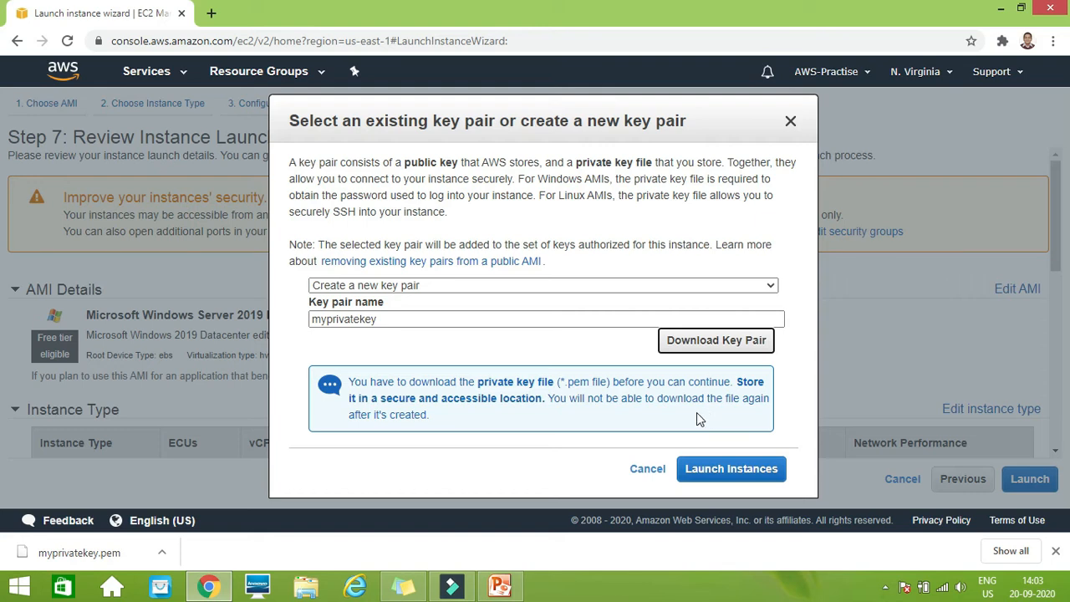
Launch the instance with the myprivatekey key pair and open the instances list
click(715, 469)
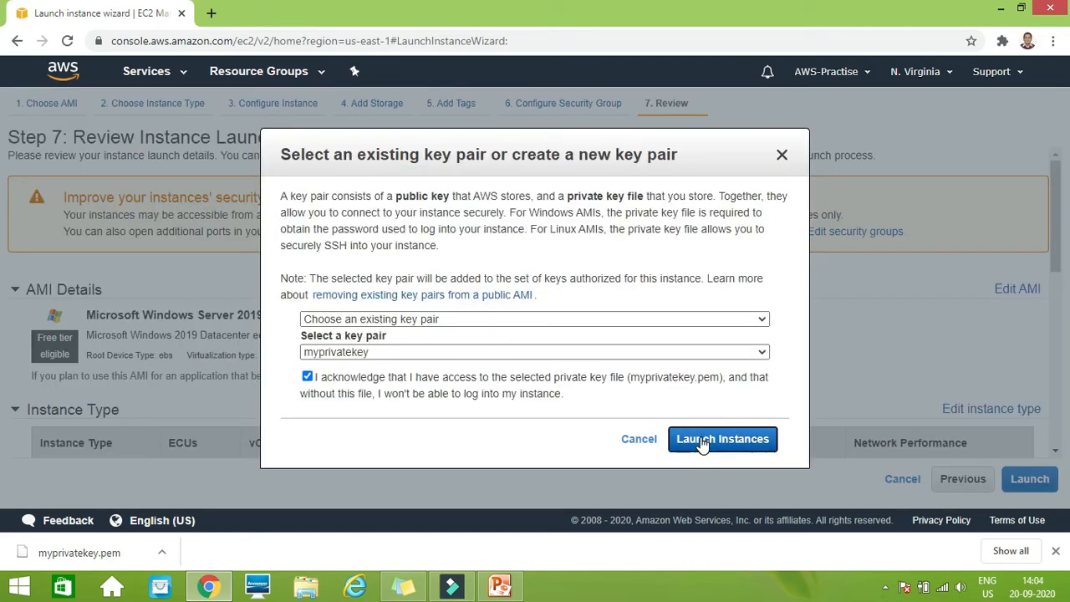
click(704, 440)
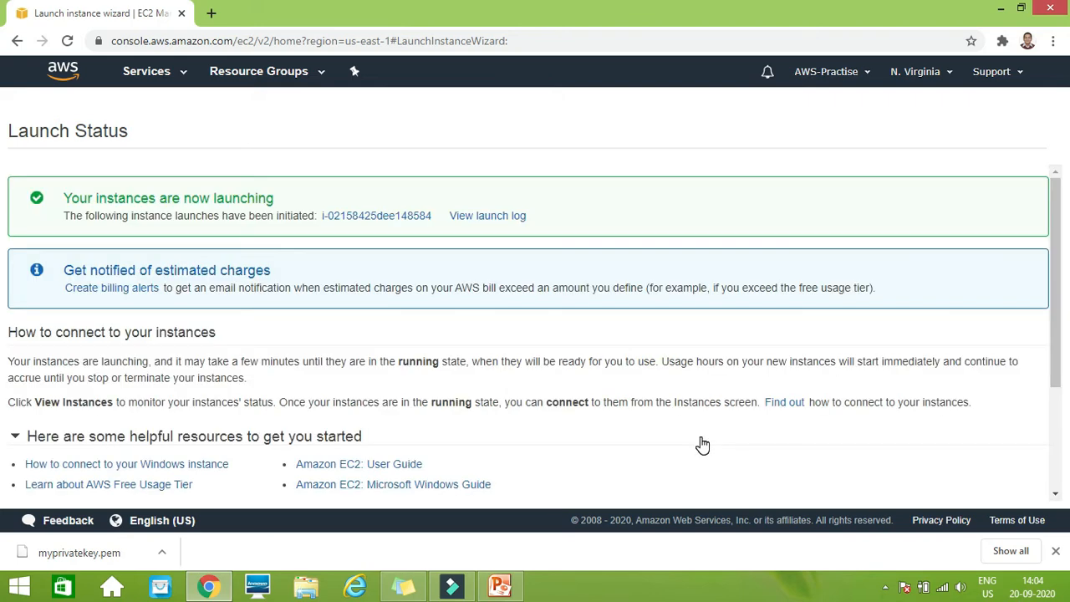
drag(1056, 312, 1056, 413)
click(996, 488)
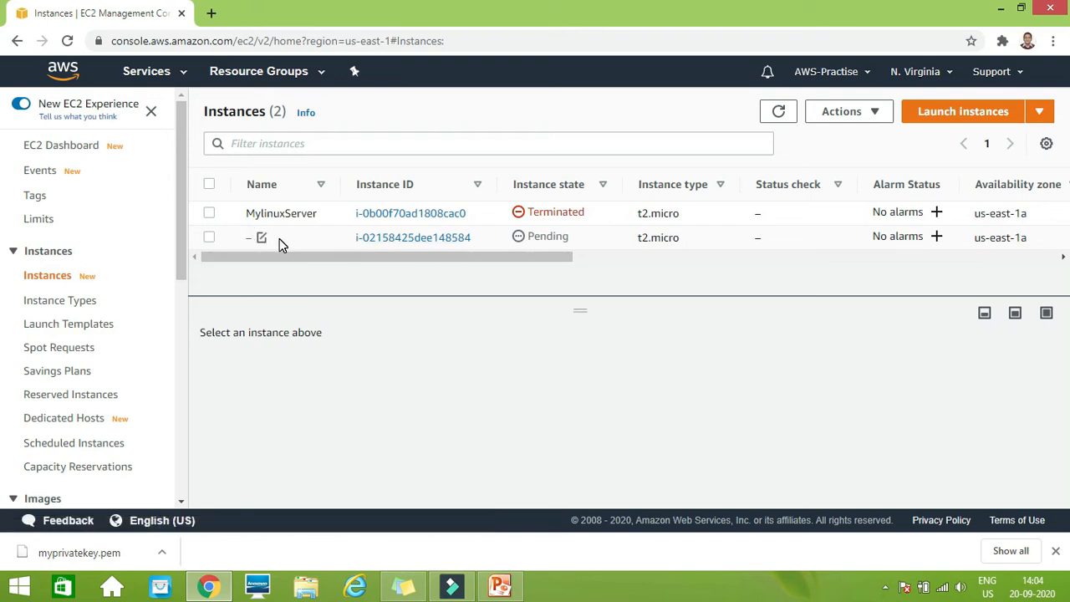
Name the newly launched, unnamed instance WindowServer
click(279, 238)
click(262, 237)
text(my)
key(BackSpace)
key(BackSpace)
text(Window)
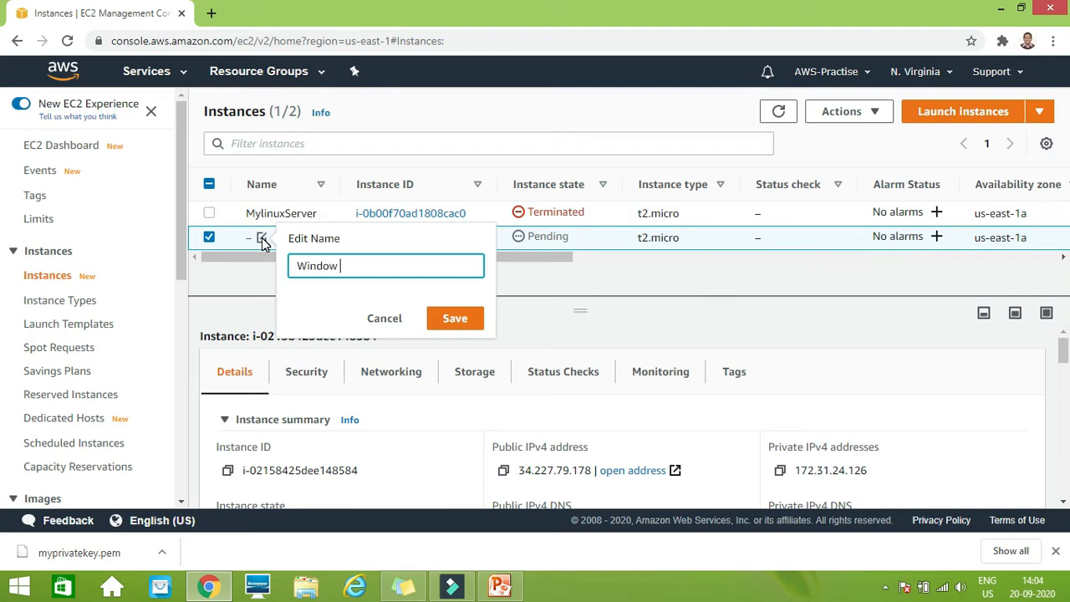
key(BackSpace)
text(Server)
click(453, 320)
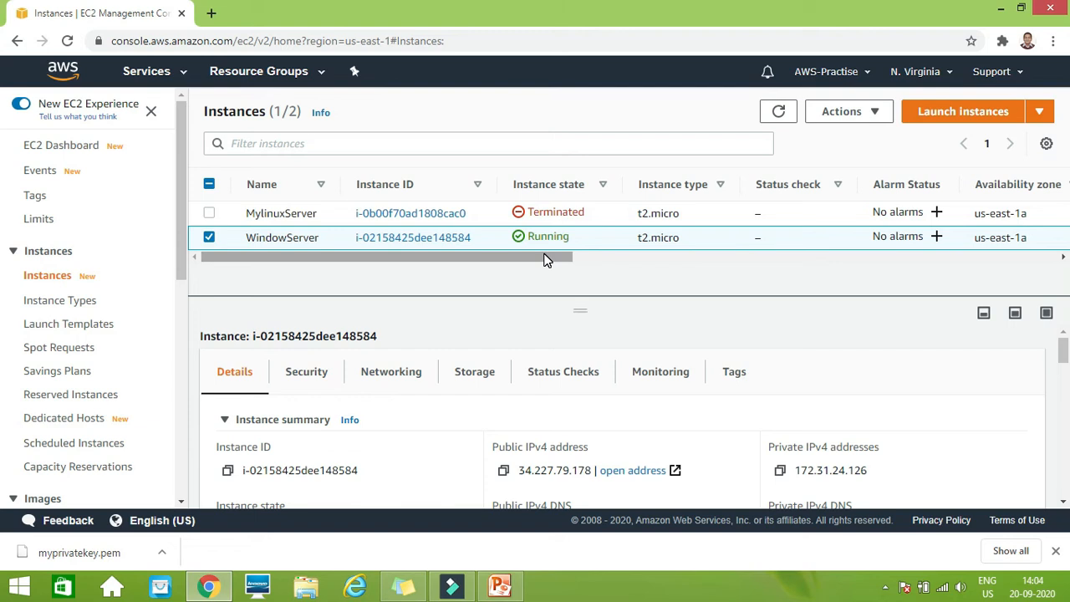
Check the WindowServer instance's system and instance status checks, and refresh the instances list
drag(544, 260, 625, 267)
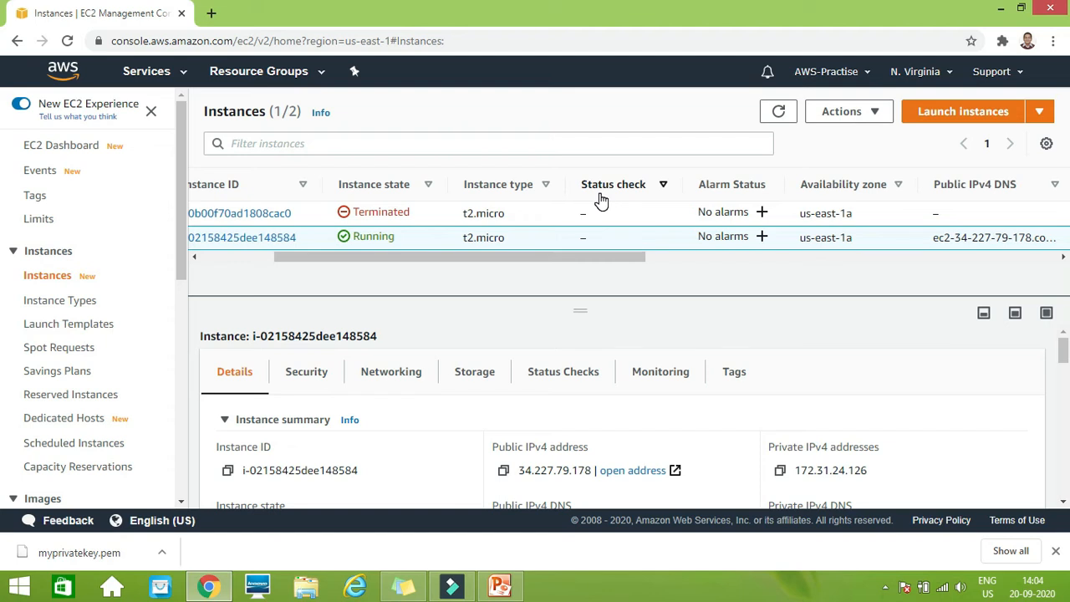
click(559, 379)
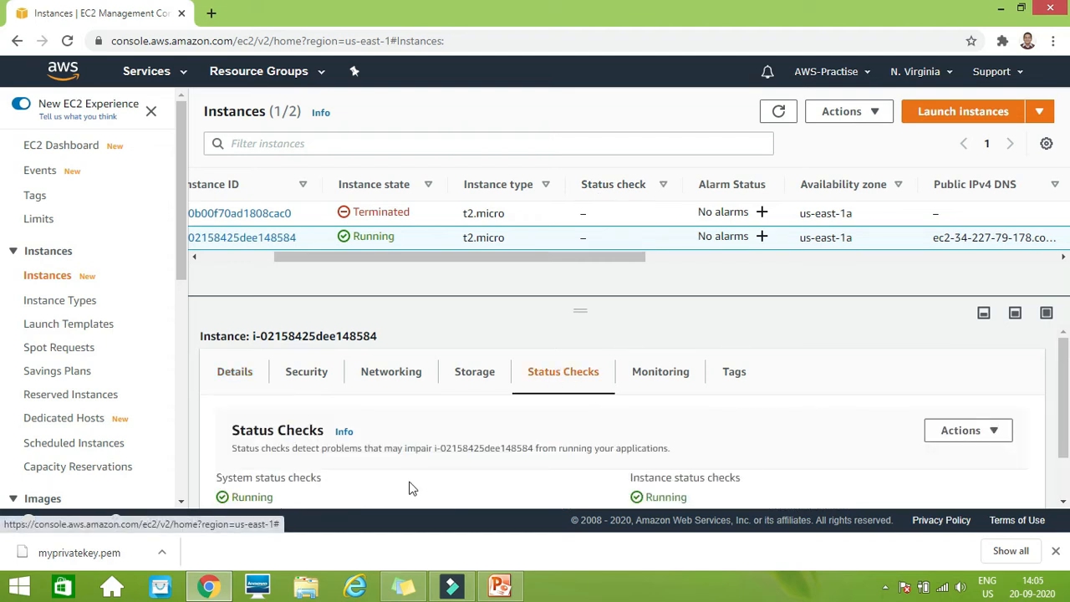
scroll(749, 451, down, 1)
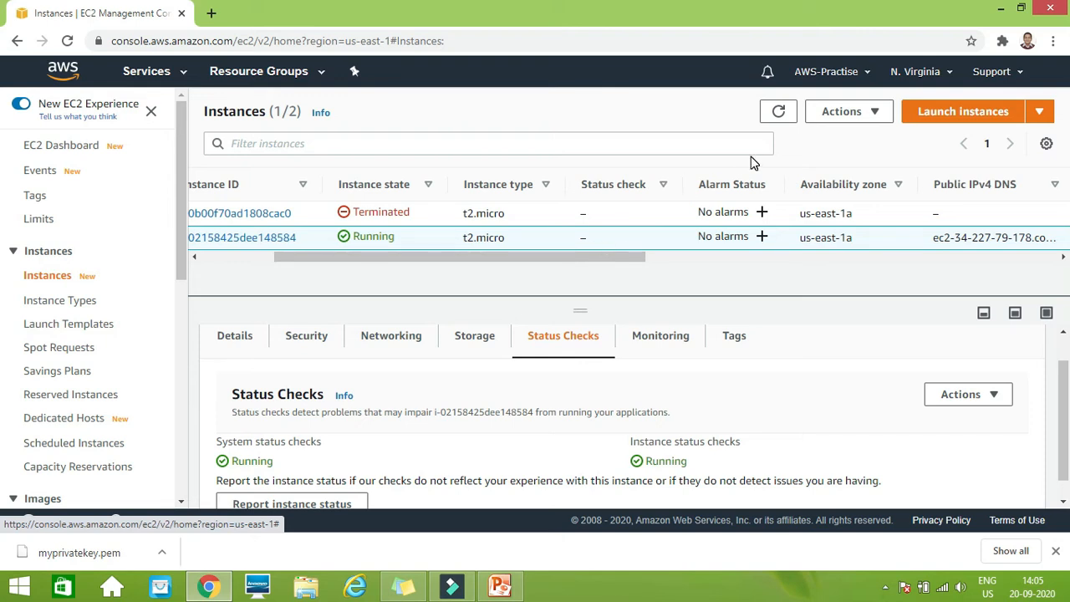
click(780, 114)
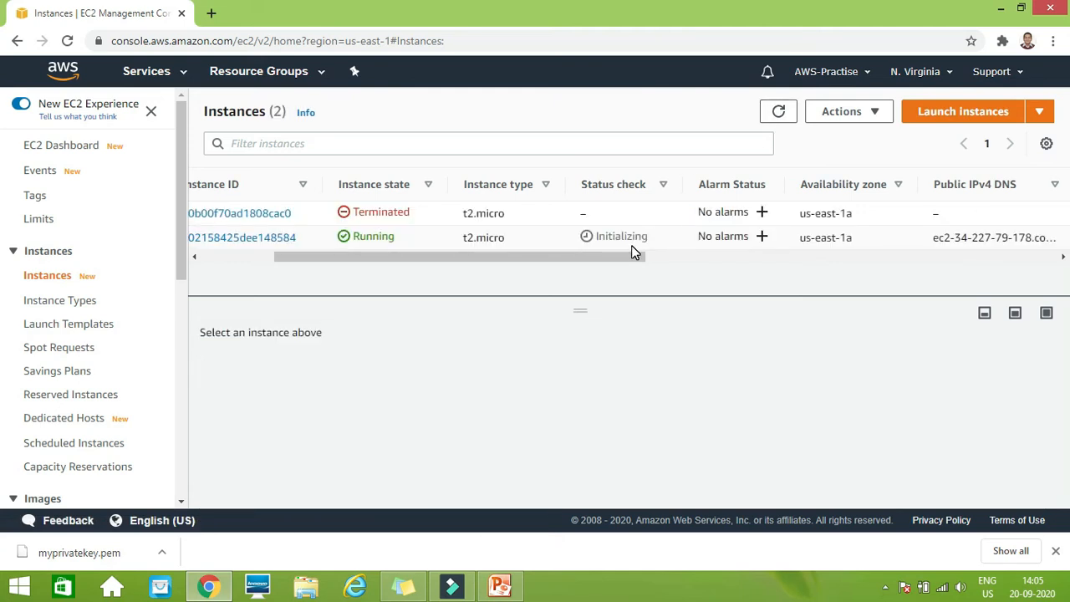
Examine the WindowServer instance's availability zone, public DNS and IP address, monitoring, security group, key name and launch time
drag(600, 259, 669, 267)
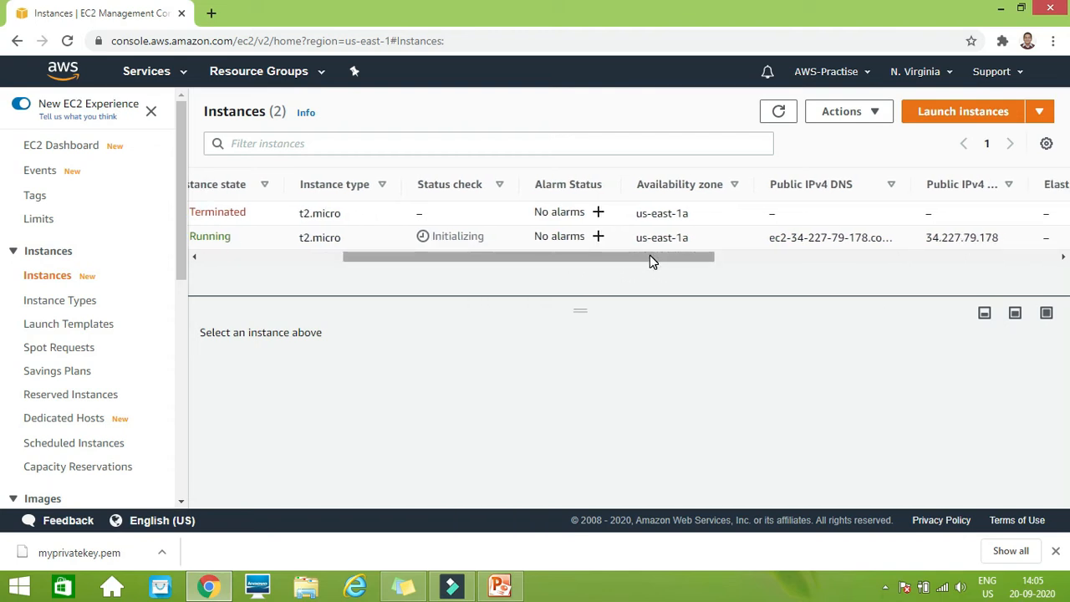
drag(650, 255, 733, 263)
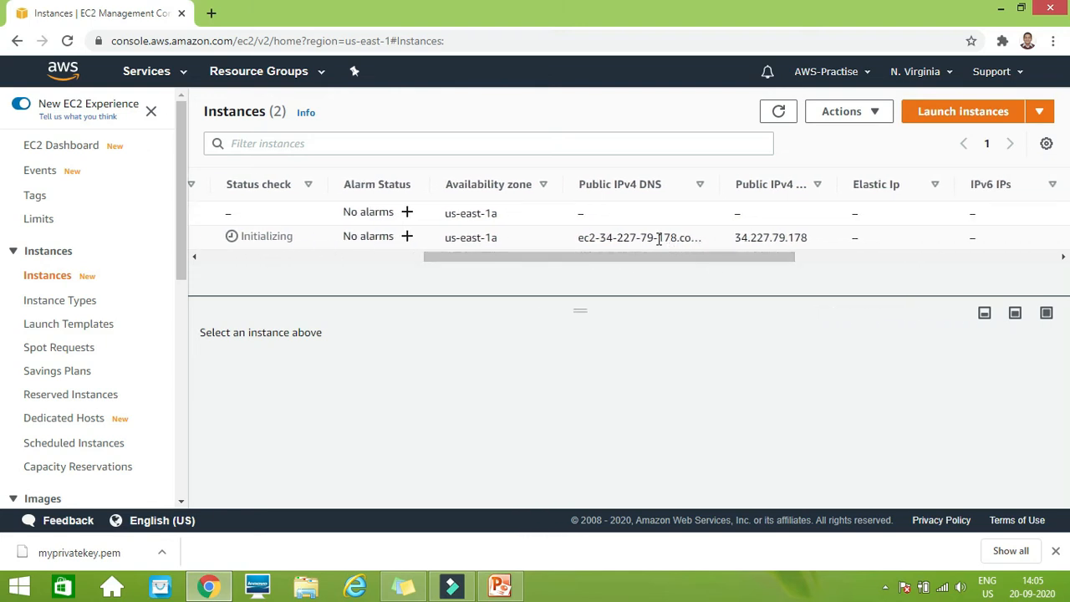
drag(741, 262, 804, 271)
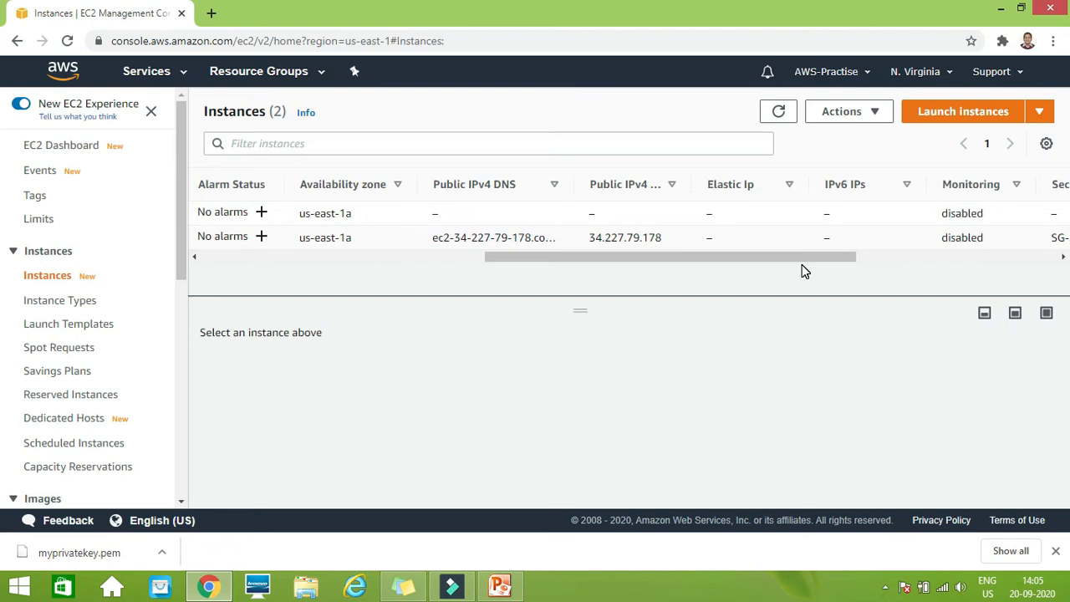
drag(791, 262, 859, 262)
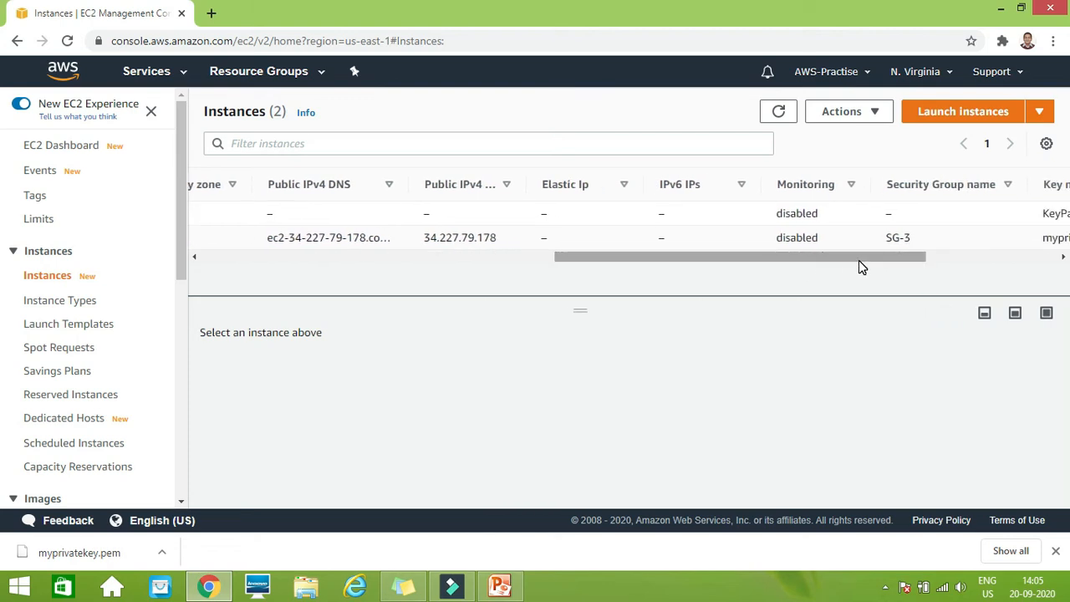
drag(861, 266, 1027, 259)
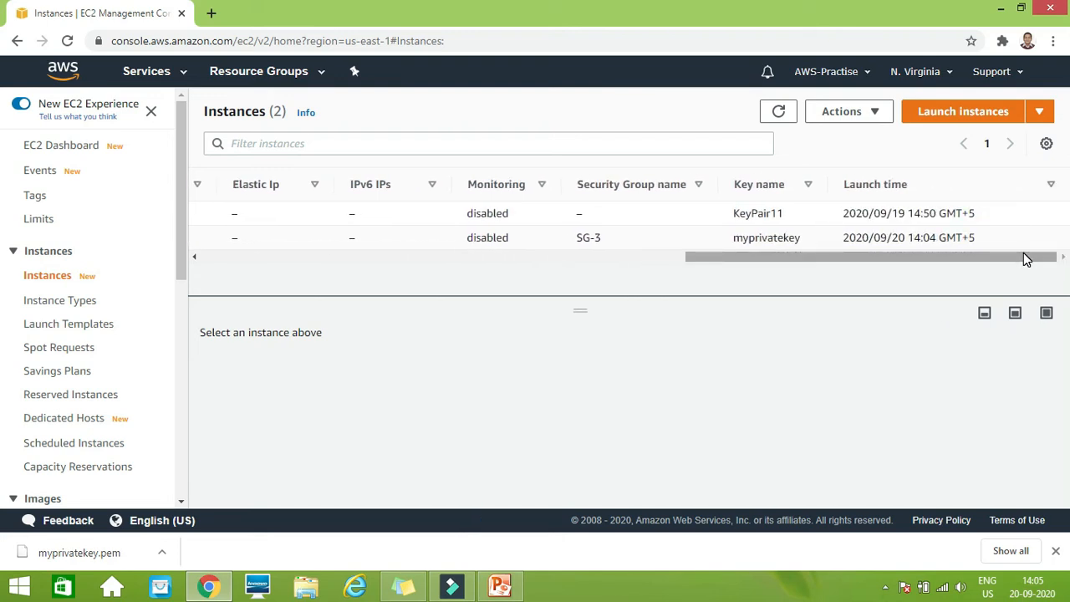
key(super+c)
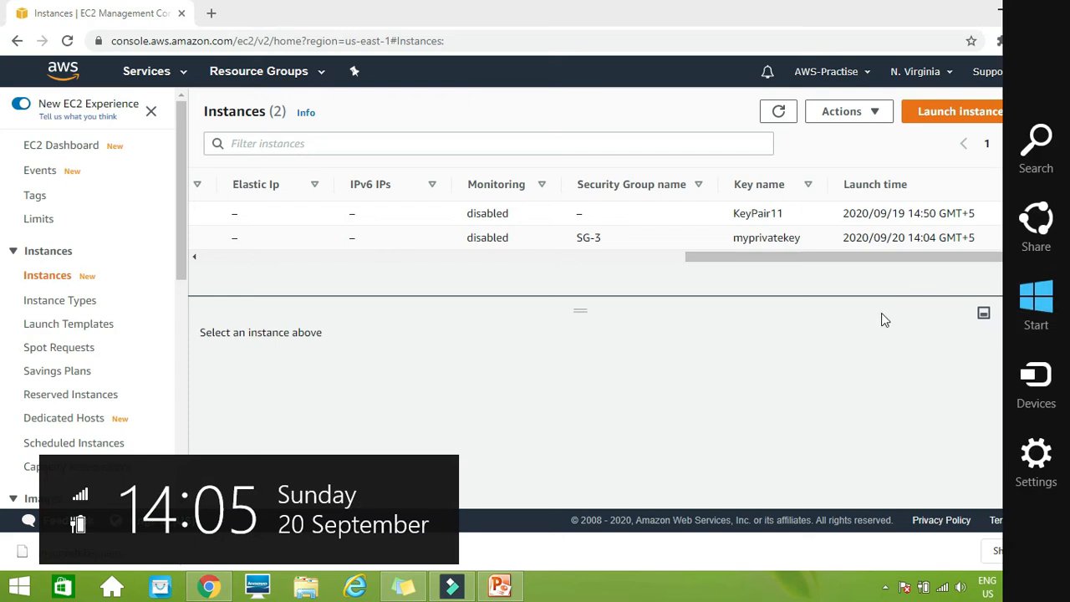
Refresh the instances list and examine the WindowServer instance's summary details in an enlarged details pane
click(871, 307)
drag(781, 262, 214, 272)
click(778, 112)
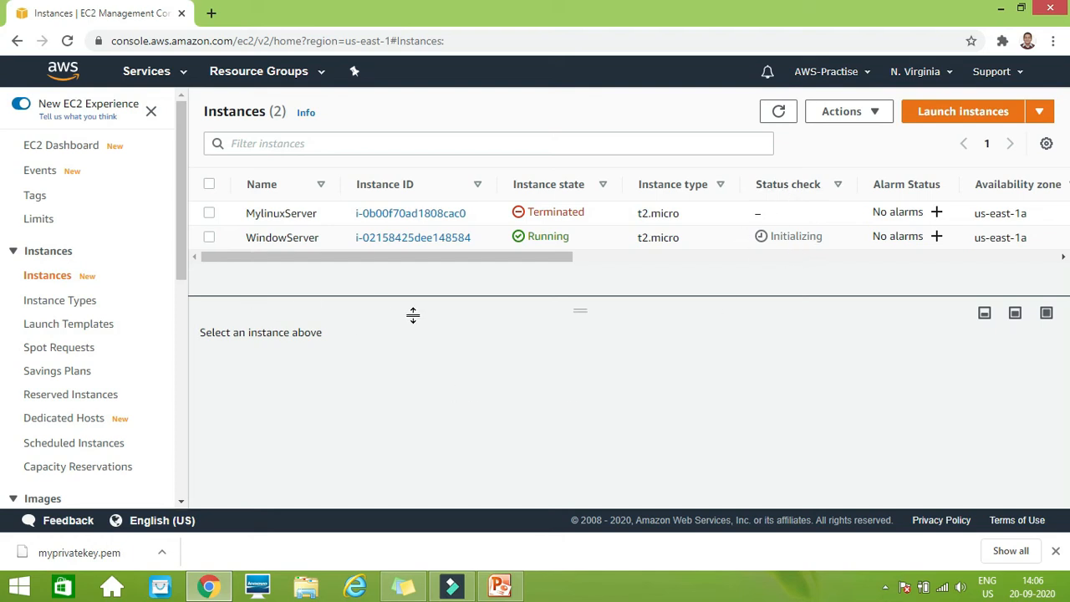
click(210, 237)
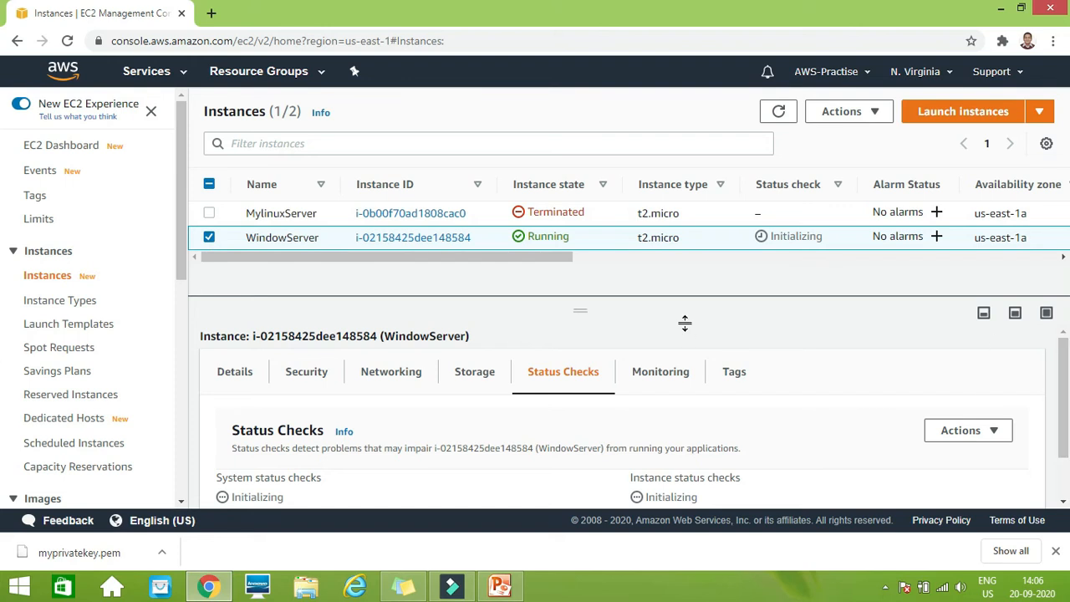
drag(581, 308, 580, 282)
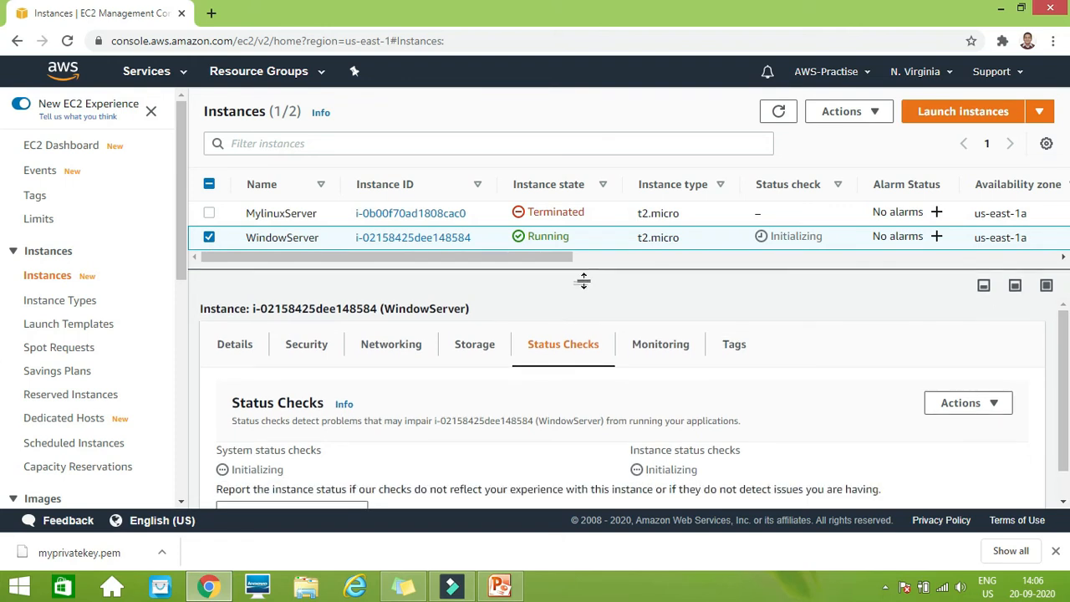
click(236, 352)
mouse_move(1062, 332)
mouse_down()
mouse_move(1065, 441)
mouse_move(1064, 316)
mouse_up()
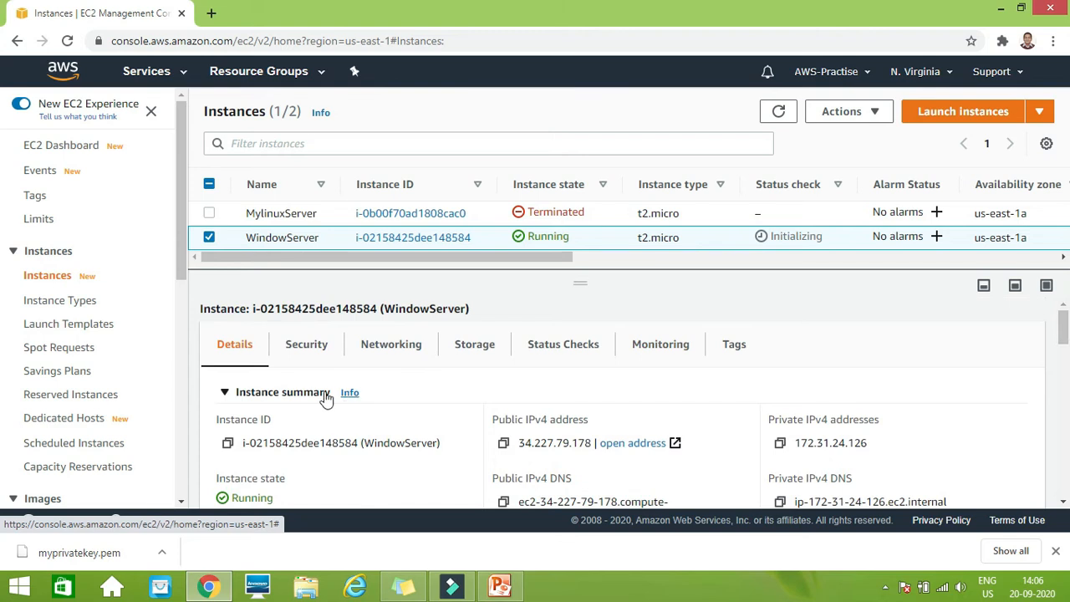
Review the WindowServer instance's security details, including its inbound and outbound rules
click(293, 344)
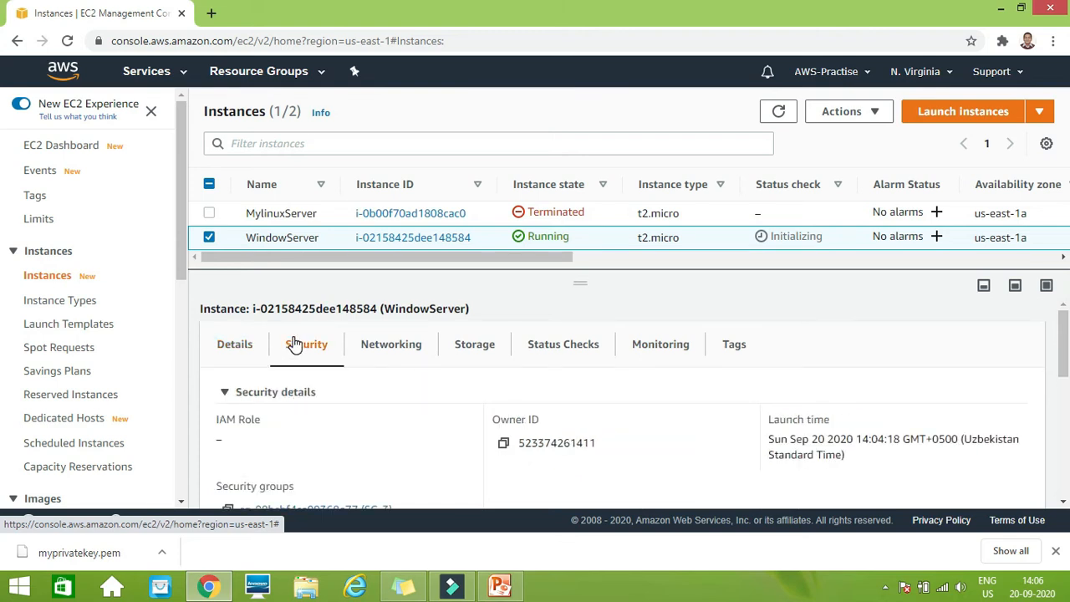
drag(1065, 344, 1066, 424)
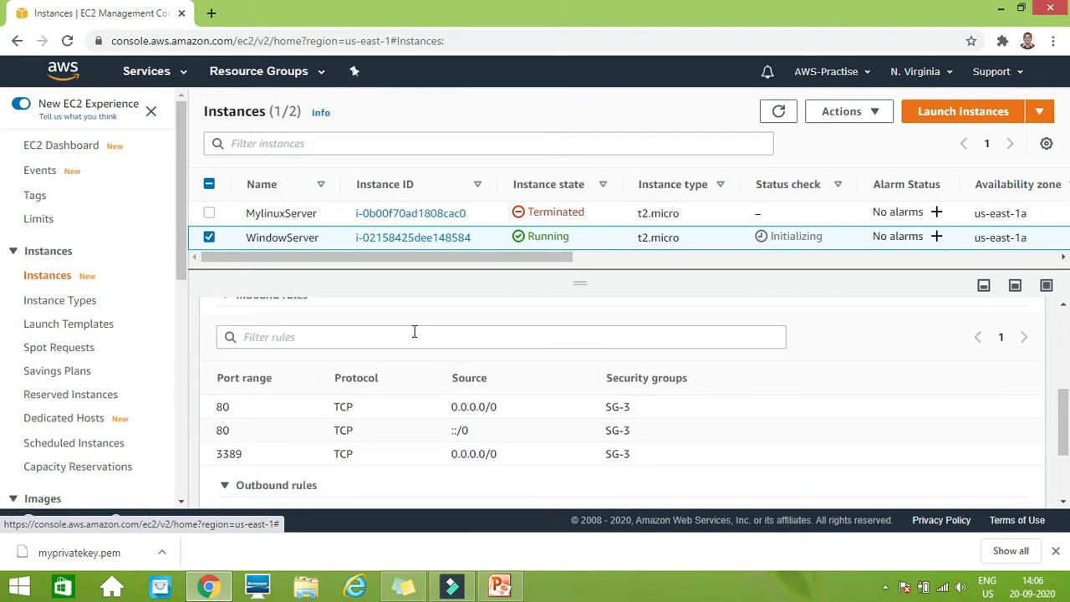
drag(1064, 419, 1065, 428)
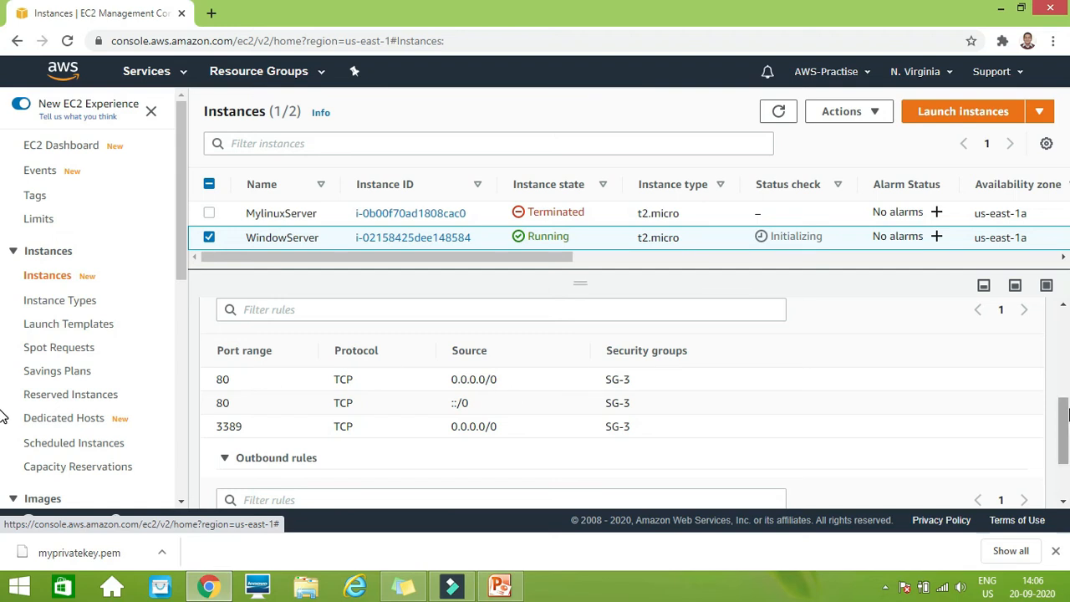
scroll(1065, 416, down, 2)
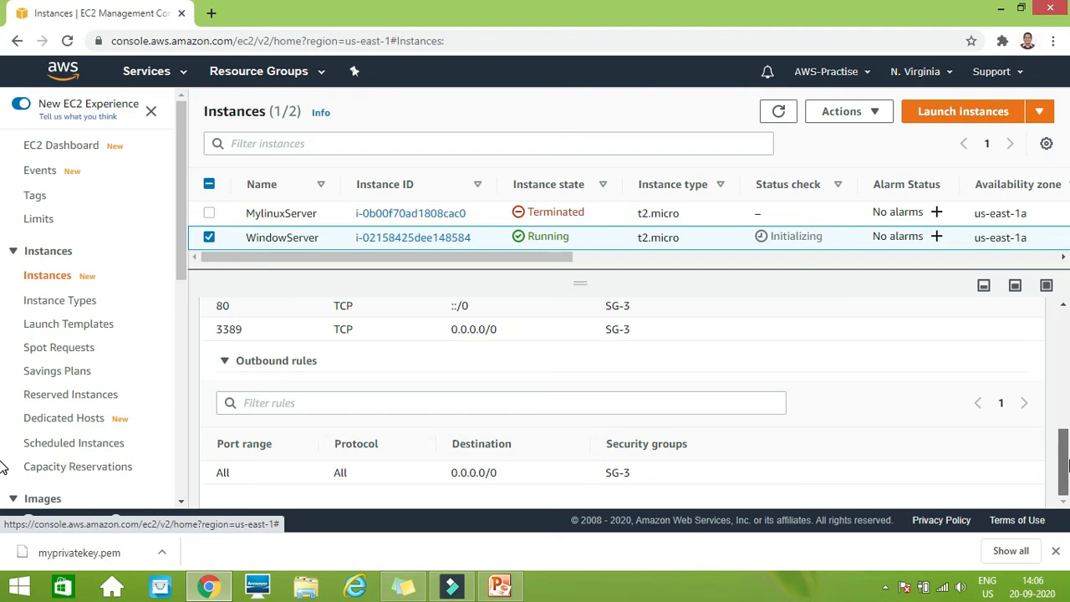
scroll(1067, 465, up, 10)
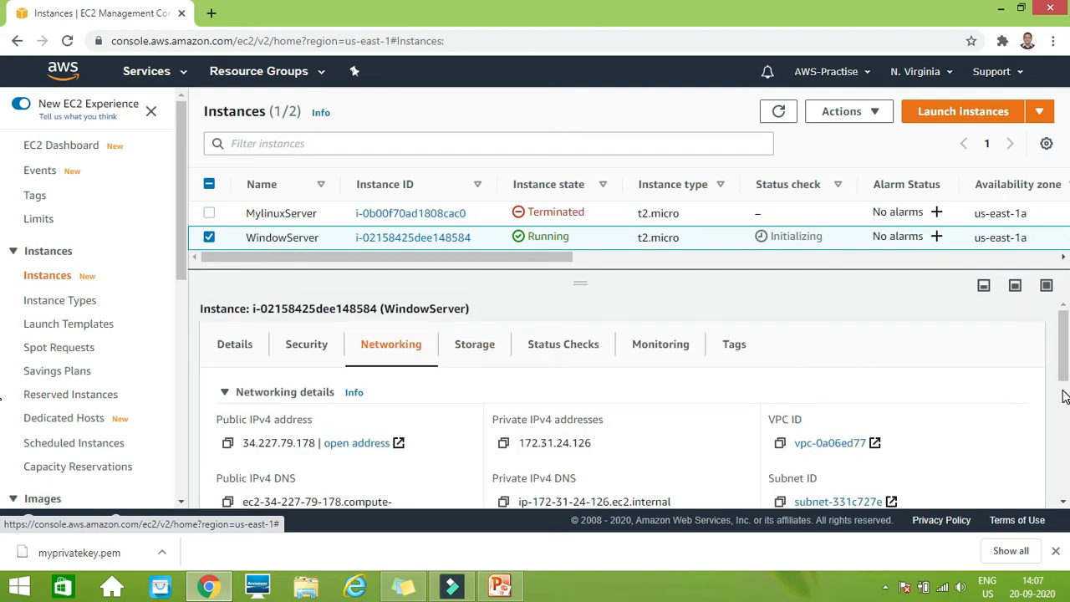
Review the WindowServer instance's networking details and network interfaces, and its storage details
drag(1067, 344, 1068, 479)
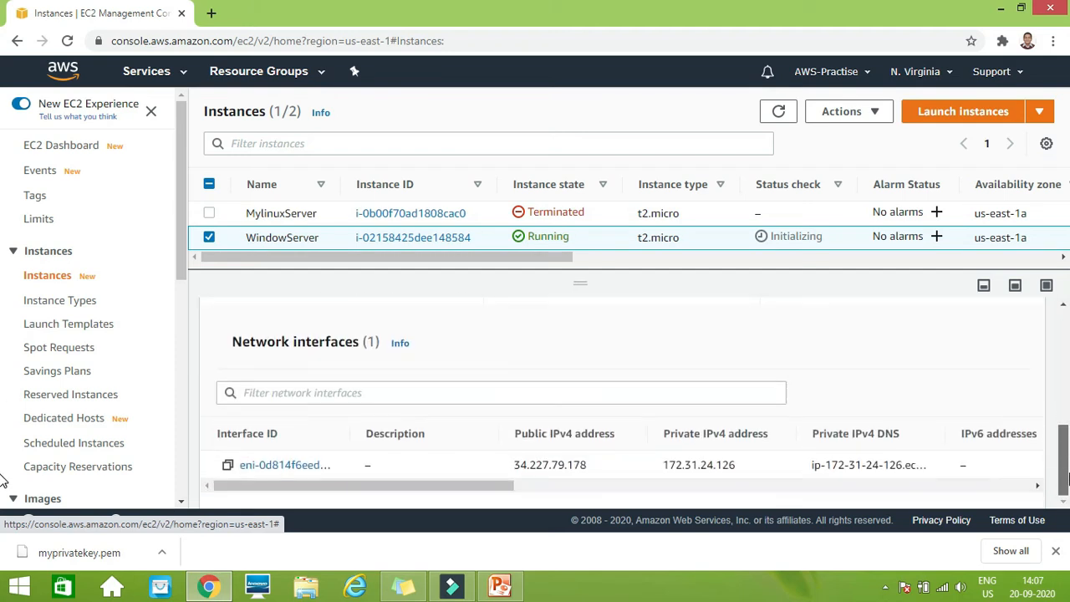
scroll(539, 436, up, 10)
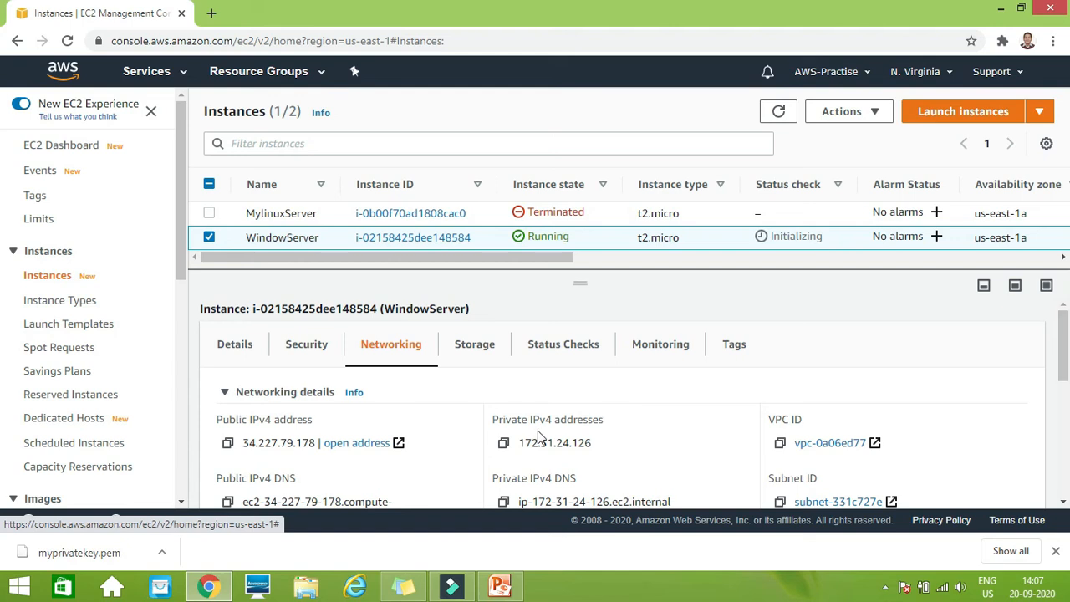
click(487, 352)
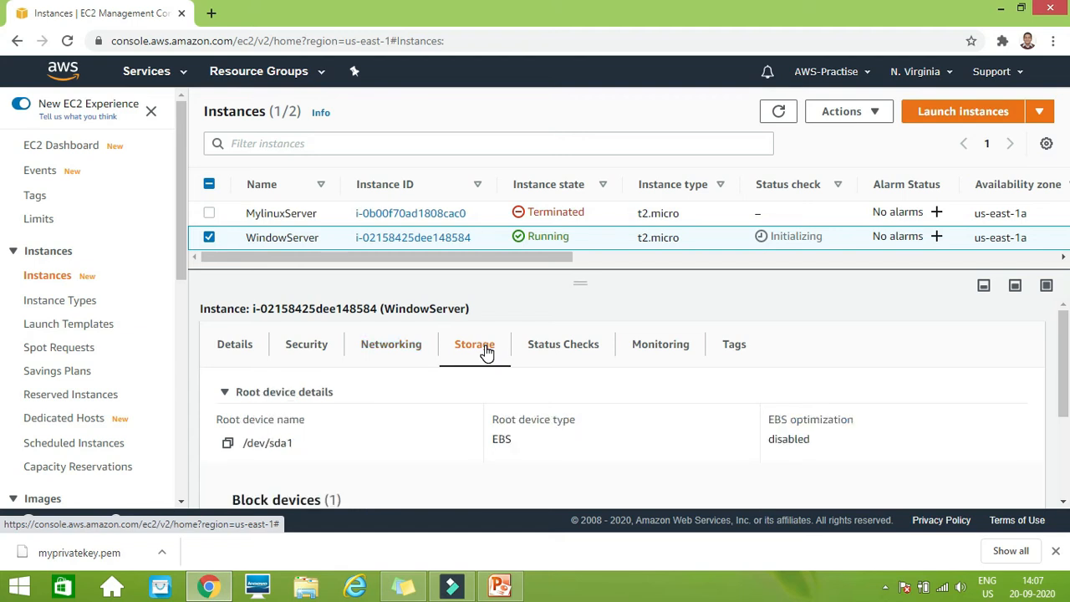
Check the system and instance status checks of the WindowServer instance
click(555, 351)
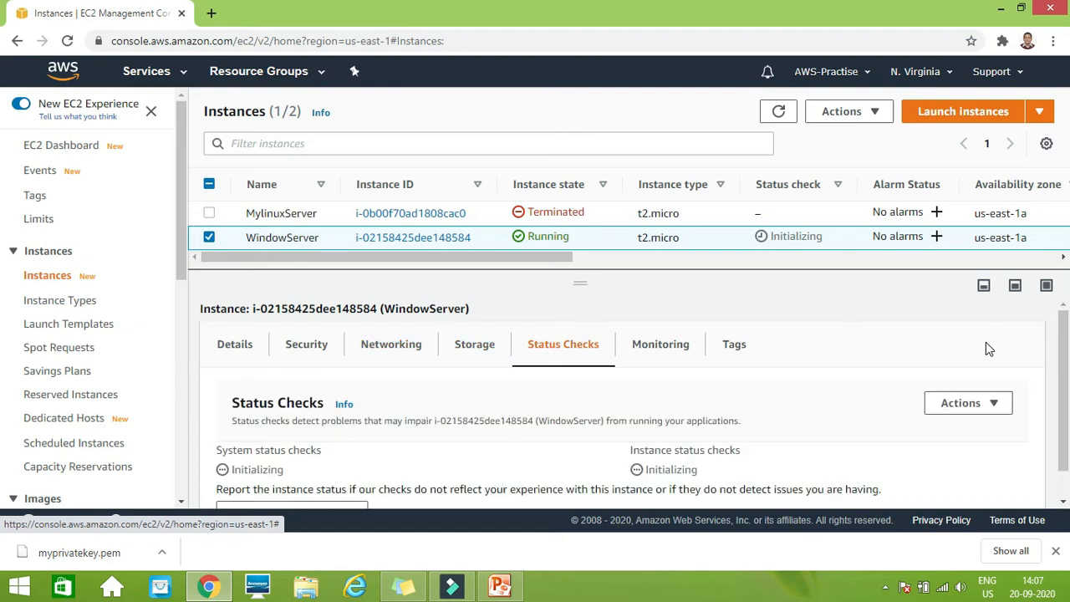
scroll(1061, 402, down, 1)
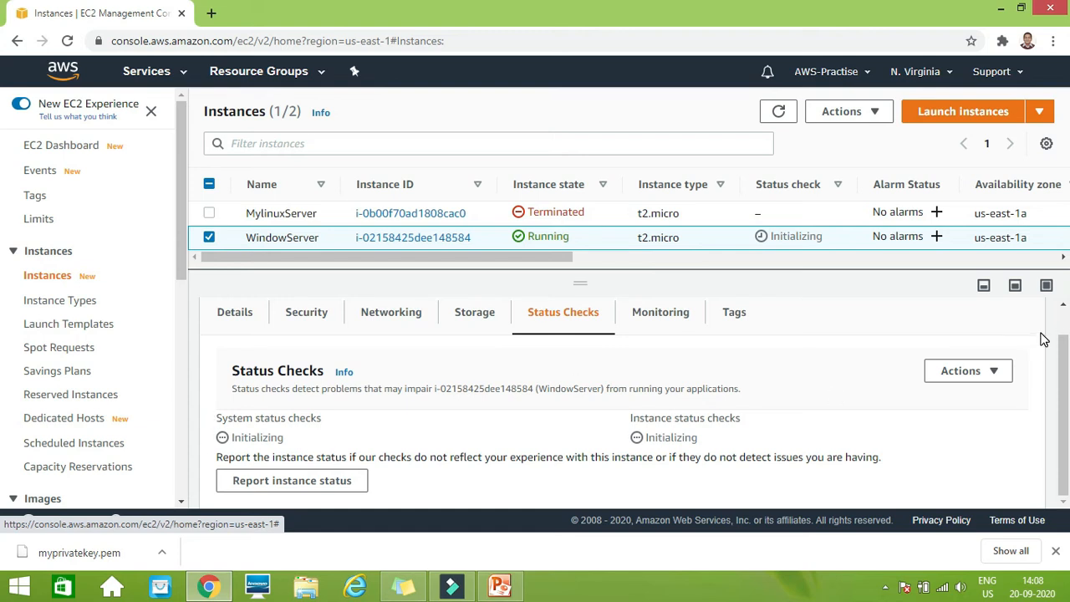
scroll(1063, 416, up, 1)
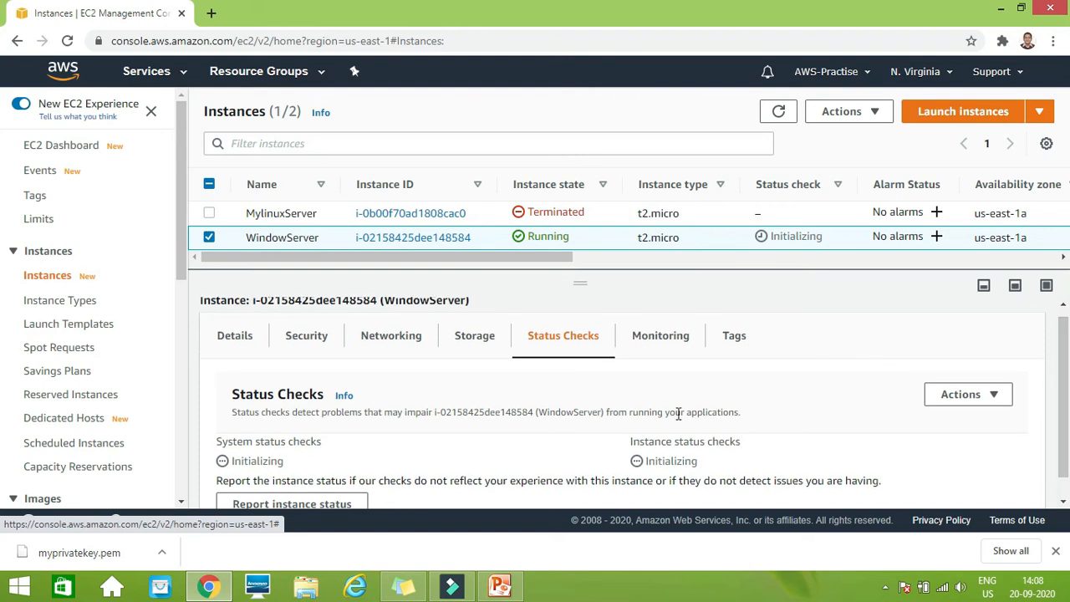
Try the collapsed, half and full sizes of the instance details pane, and shrink it until both instances are visible in the list
click(984, 287)
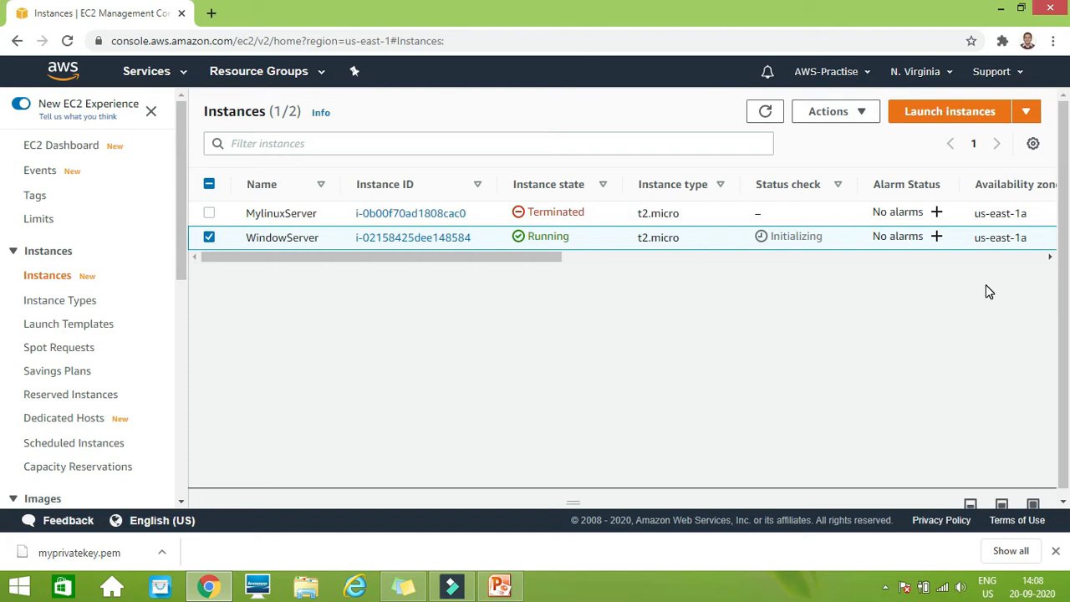
click(1000, 504)
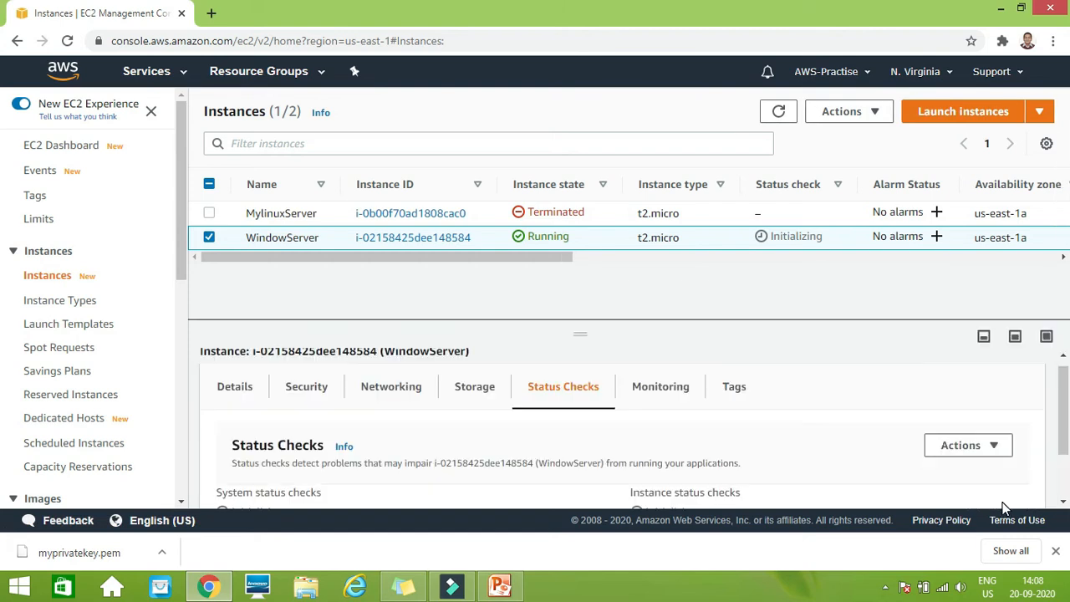
click(1047, 337)
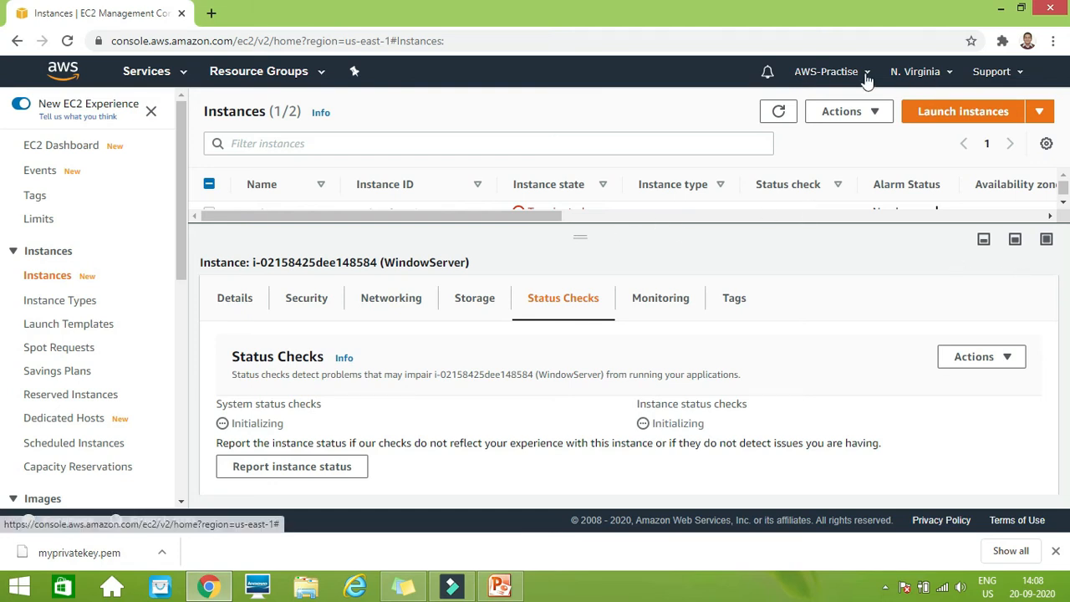
mouse_move(1008, 389)
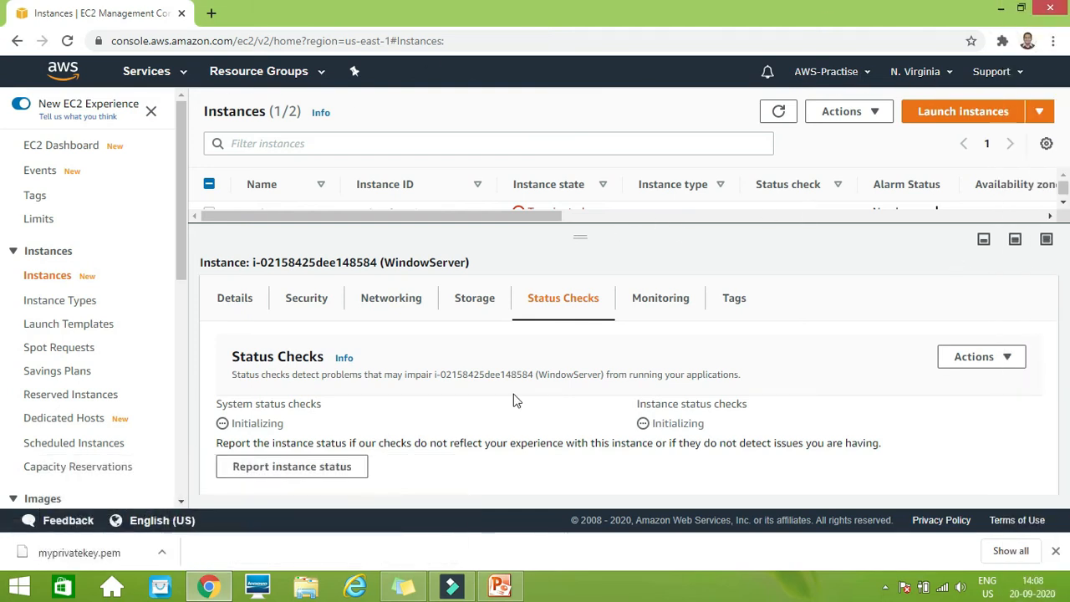
drag(600, 227, 604, 307)
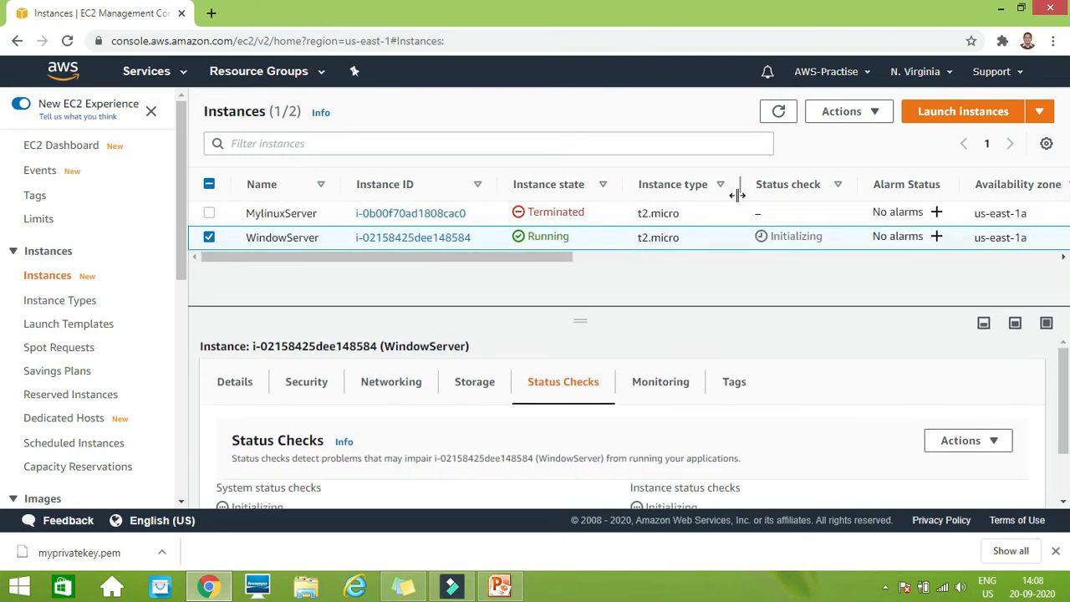
Refresh the instances list and open the RDP client connection options for the WindowServer instance
click(778, 114)
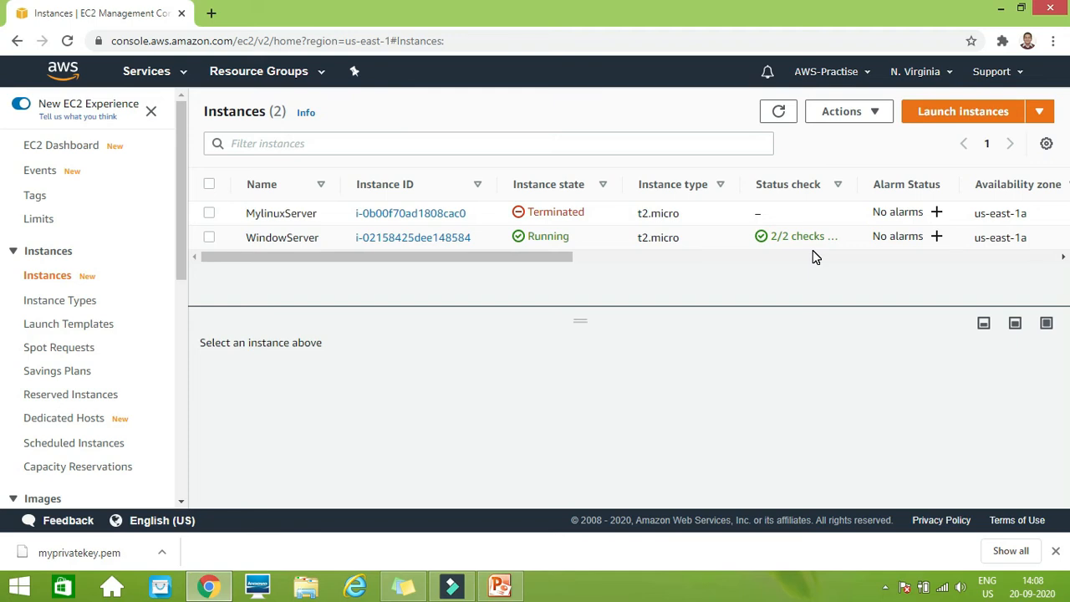
click(209, 239)
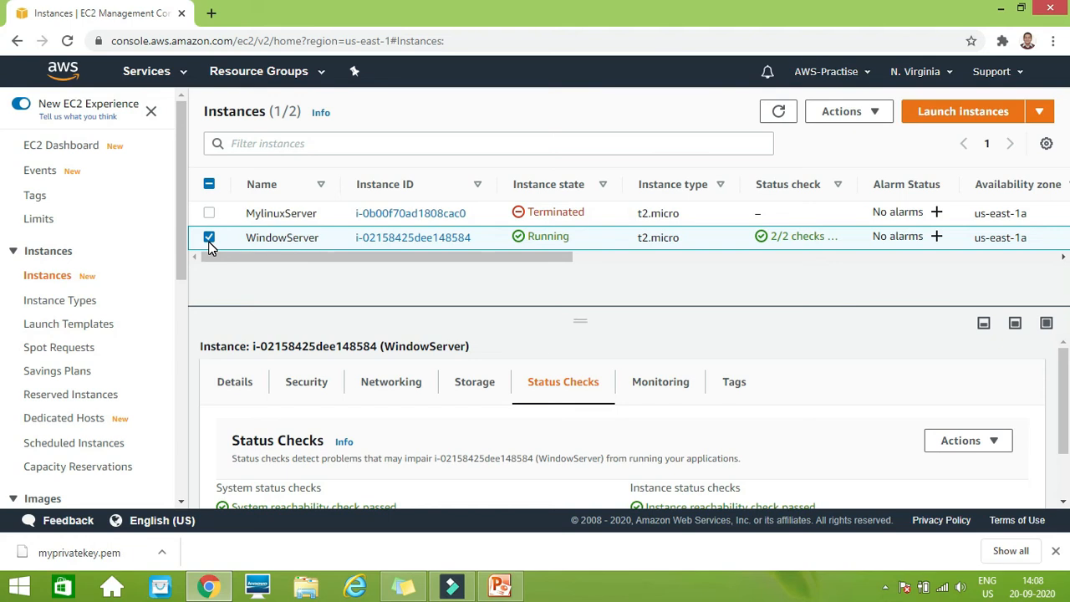
click(872, 119)
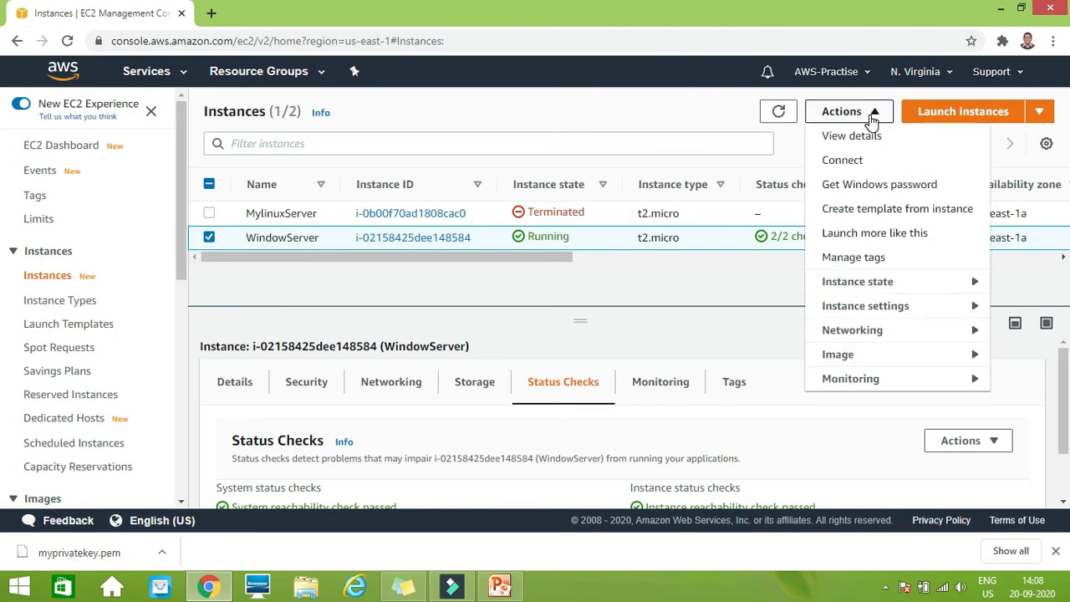
click(844, 160)
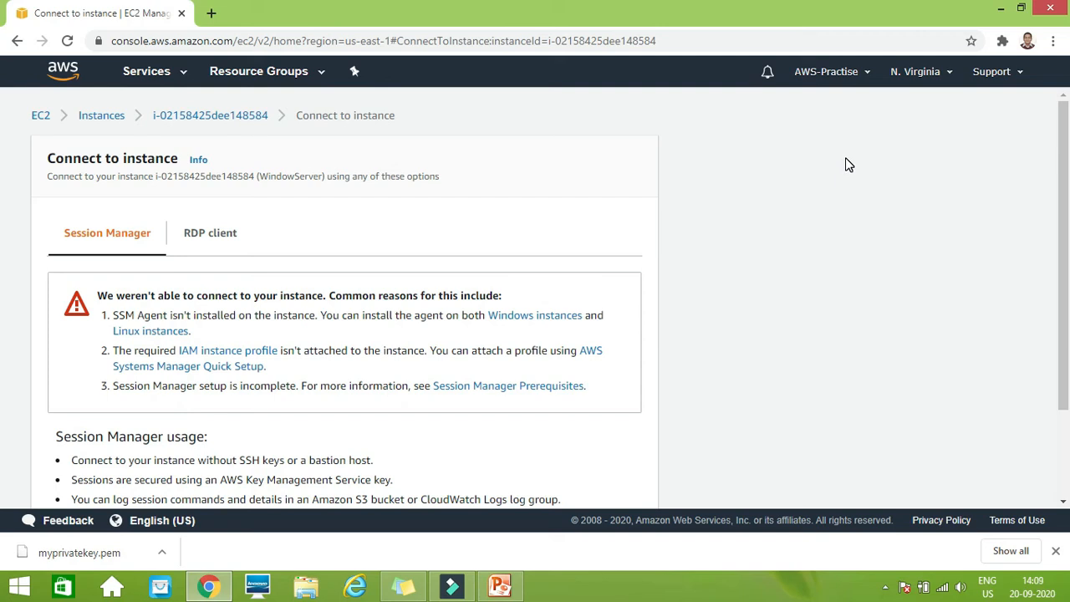
click(207, 250)
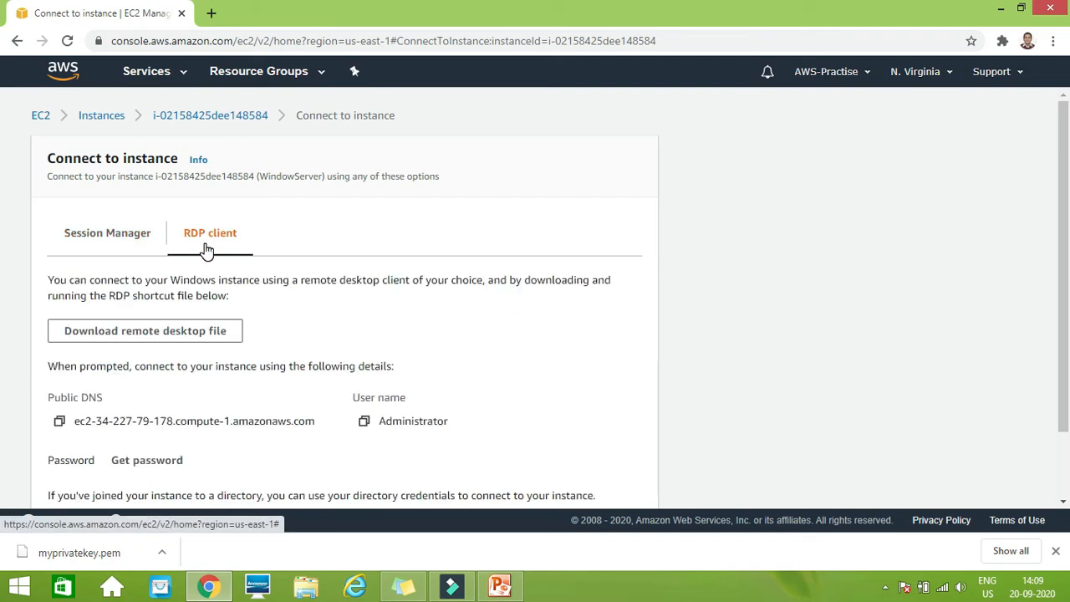
Download the remote desktop file and save it to the Desktop as WindowServer.rdp
scroll(1067, 330, down, 1)
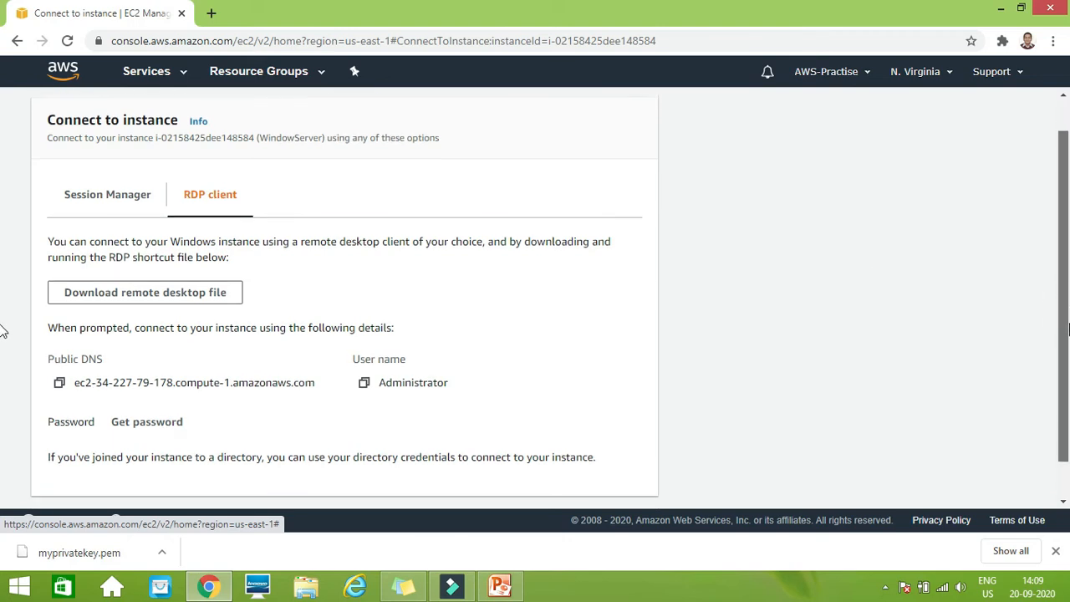
click(189, 264)
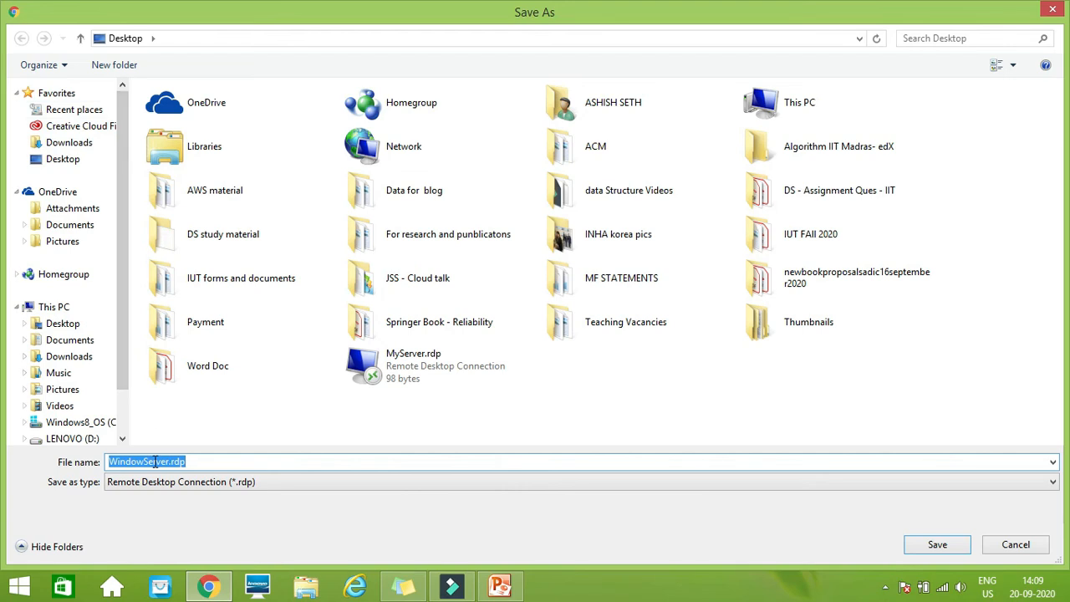
click(942, 548)
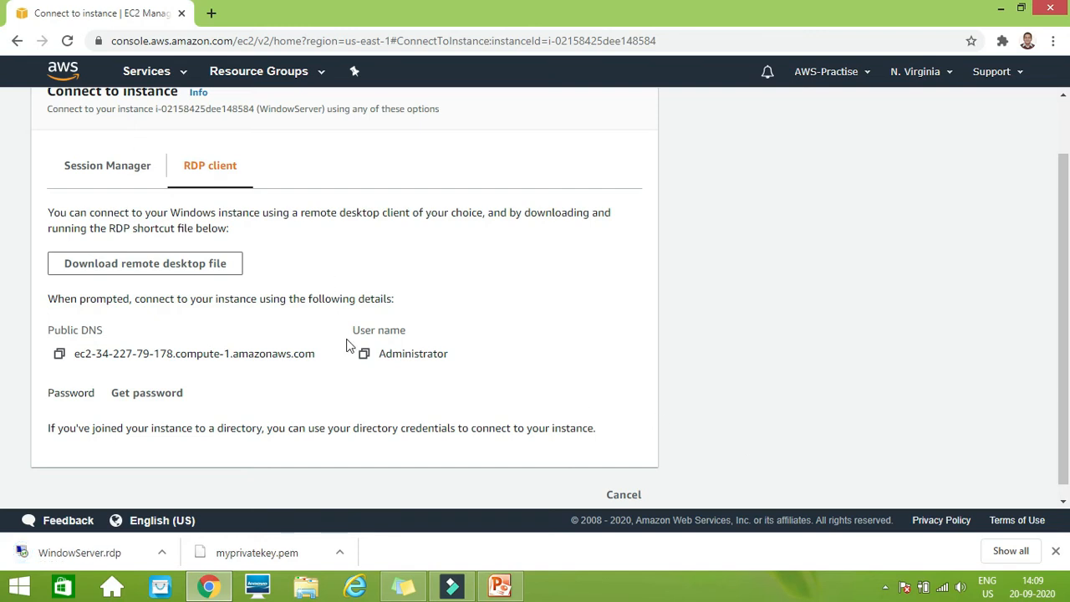
Decrypt the Windows administrator password by loading the private key file myprivatekey.pem from the Desktop
click(173, 401)
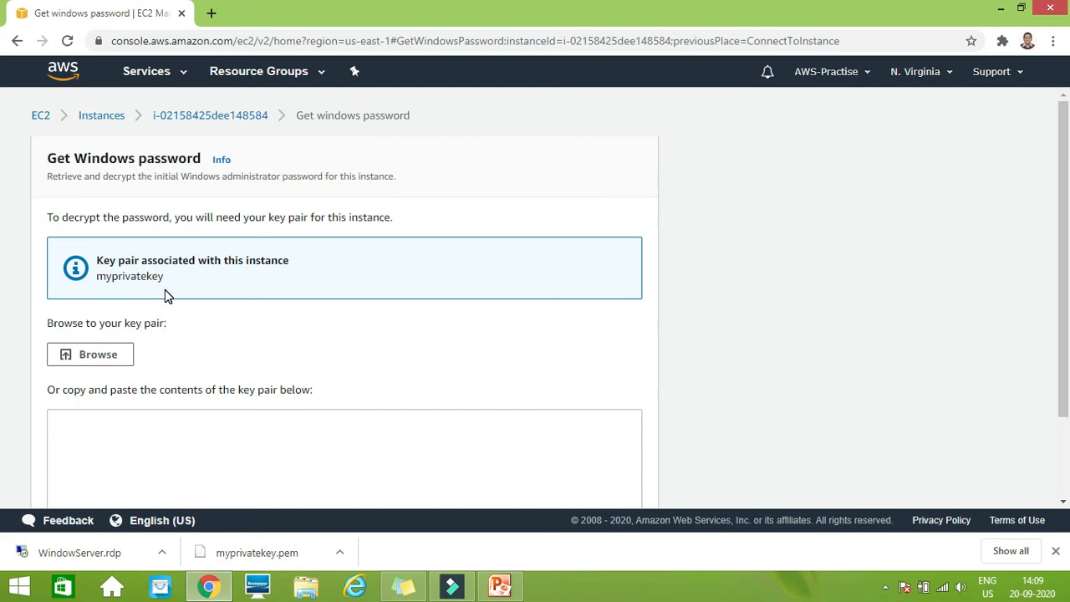
click(108, 356)
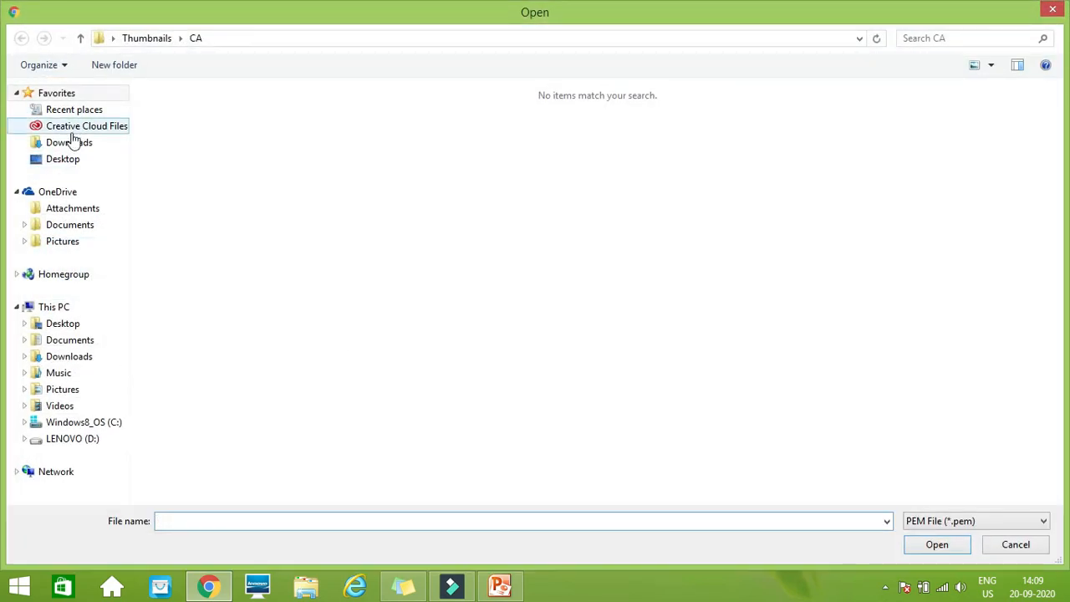
click(65, 160)
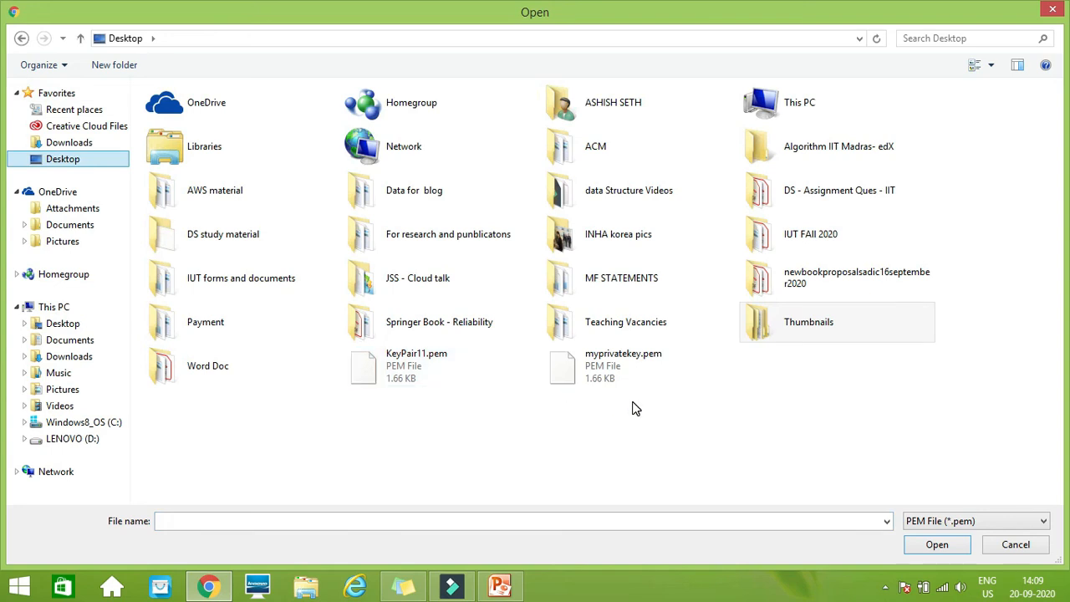
click(613, 375)
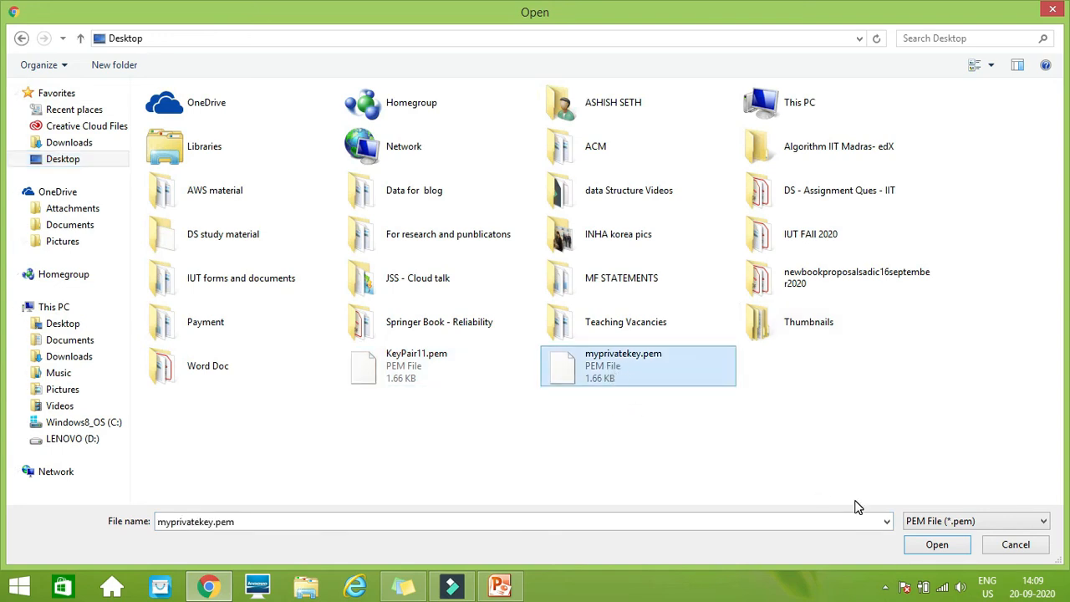
click(932, 551)
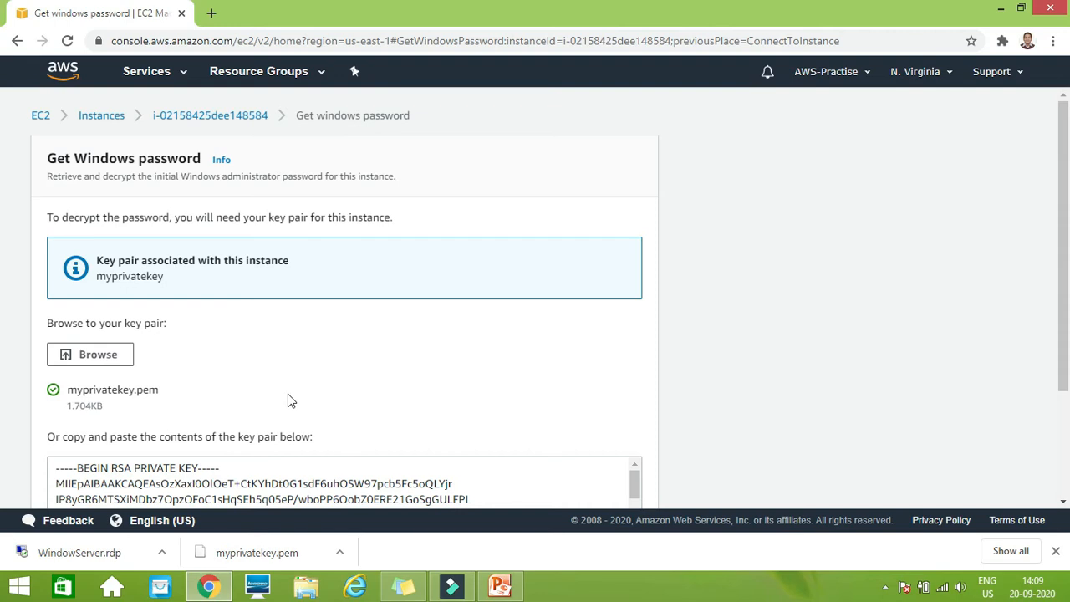
scroll(2, 290, down, 3)
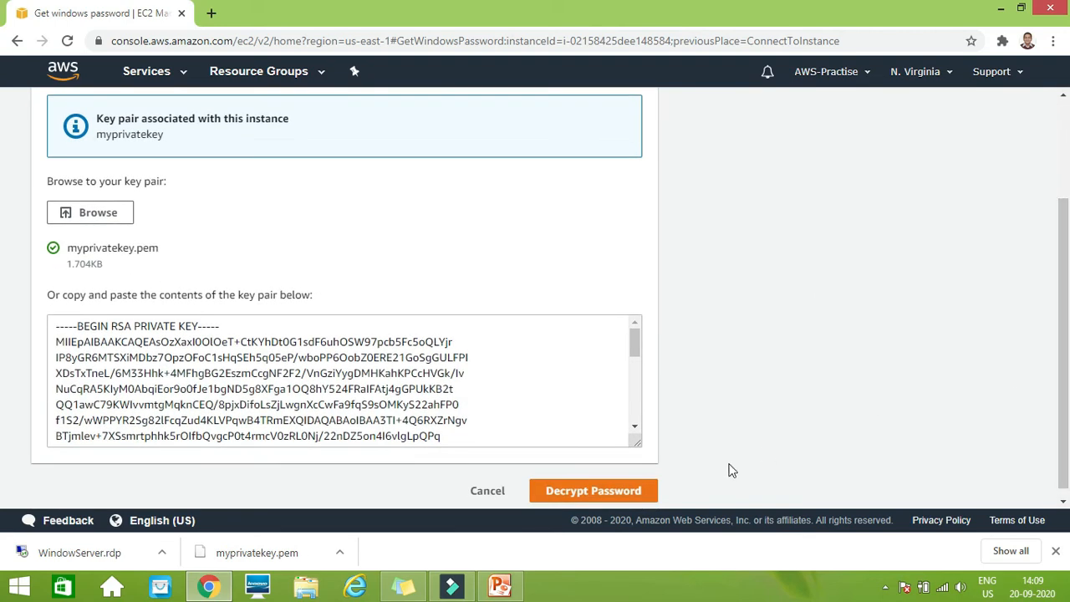
click(627, 494)
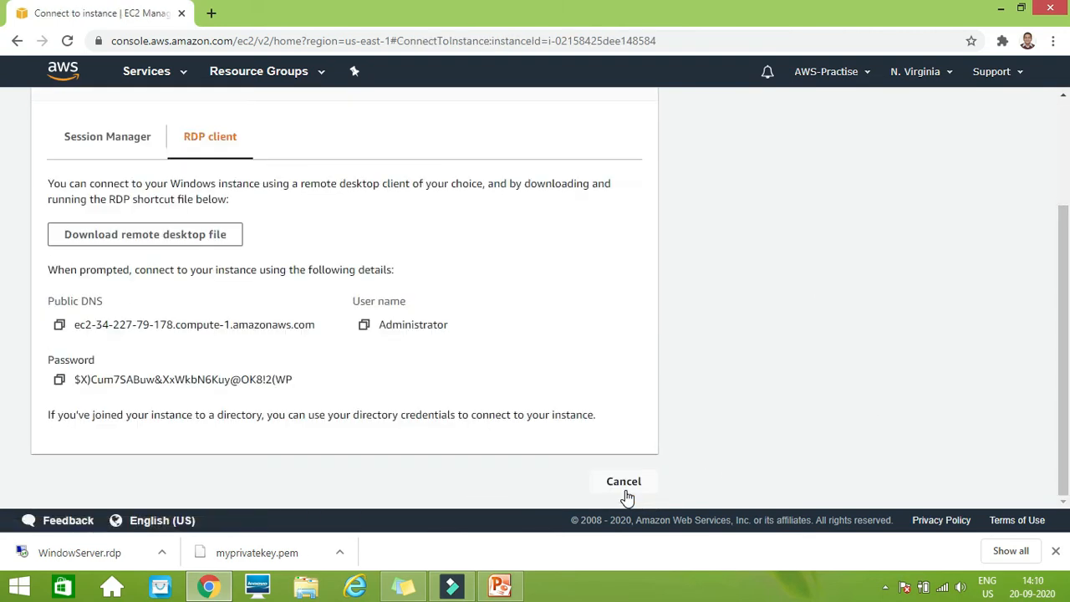
Copy the decrypted password and start the remote desktop connection from the WindowServer.rdp file on the local desktop, accepting the unknown publisher
click(59, 380)
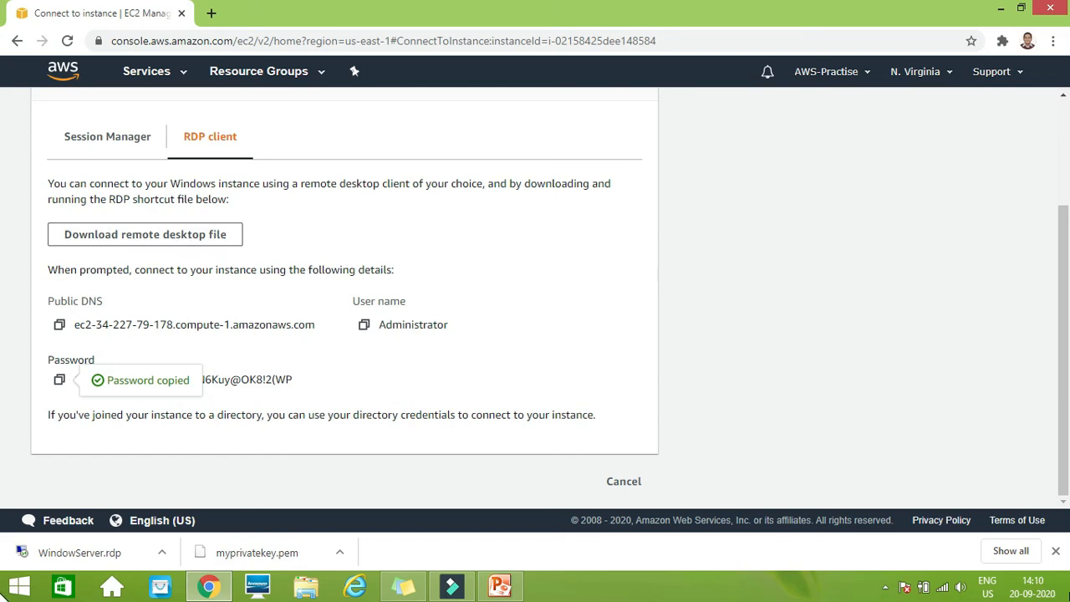
click(1068, 594)
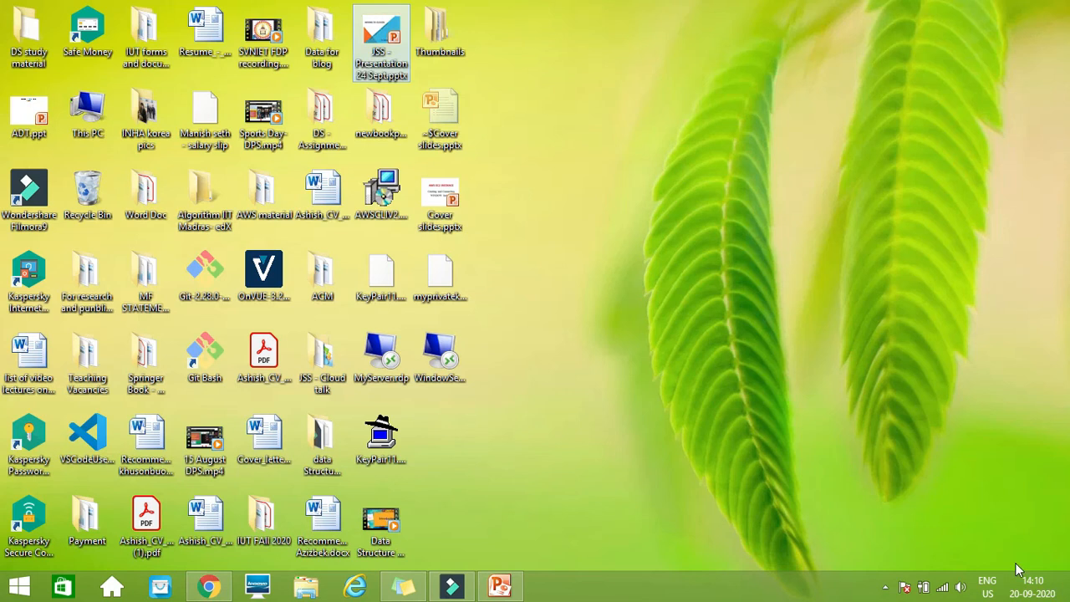
click(453, 348)
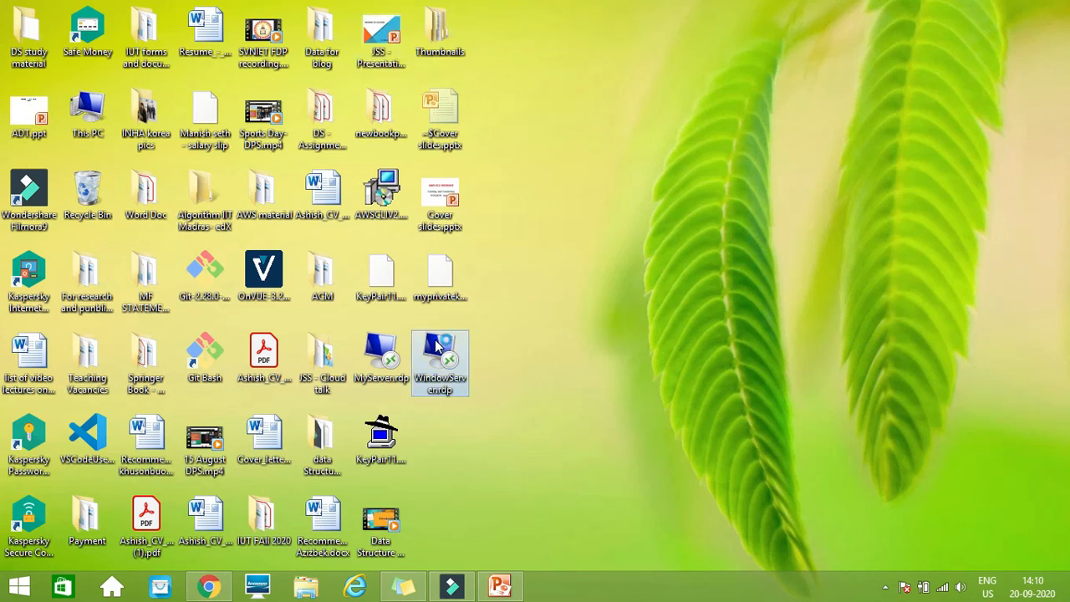
double_click(434, 339)
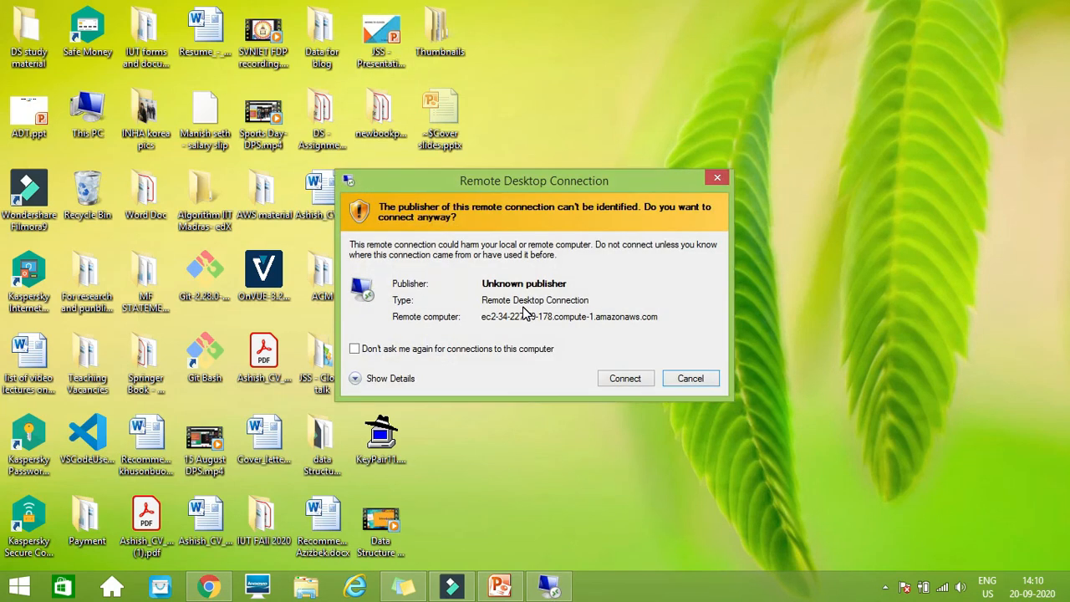
click(619, 378)
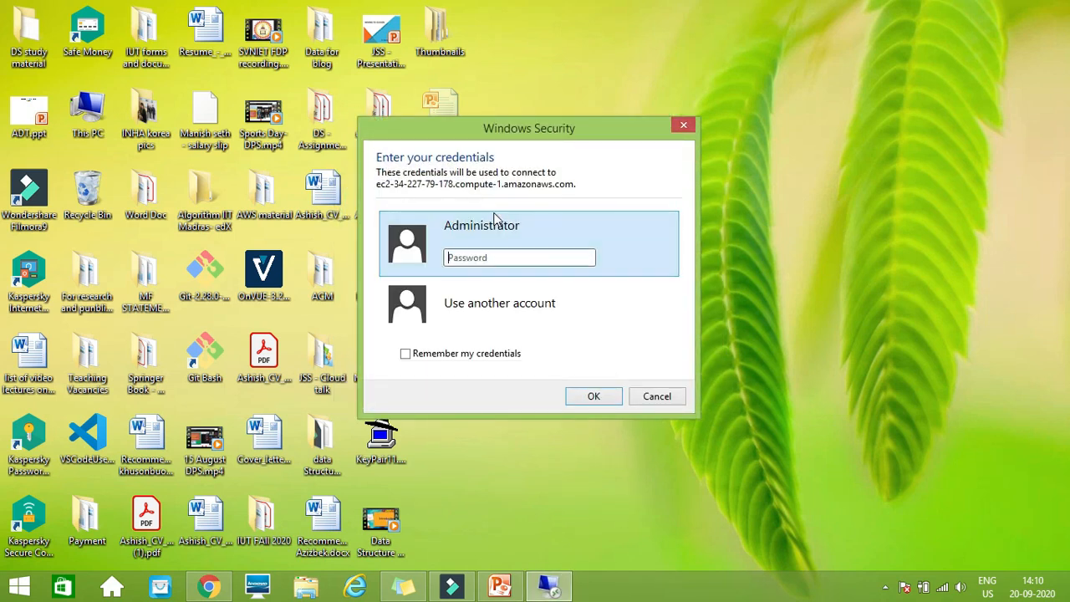
Sign in to the remote server as Administrator with the copied account password, and connect despite the certificate errors
click(486, 252)
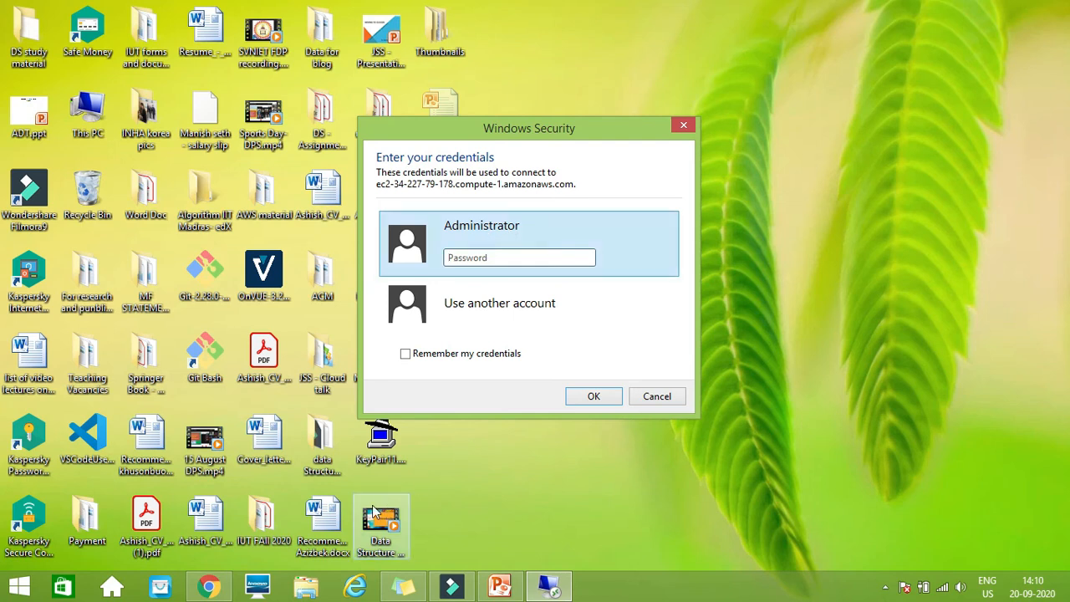
click(213, 590)
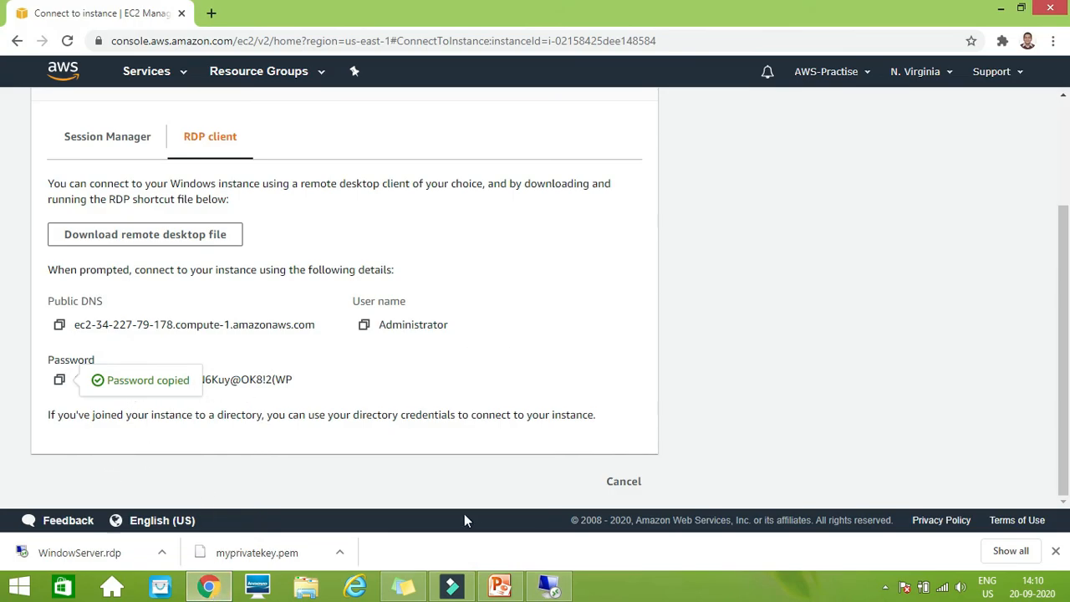
click(549, 586)
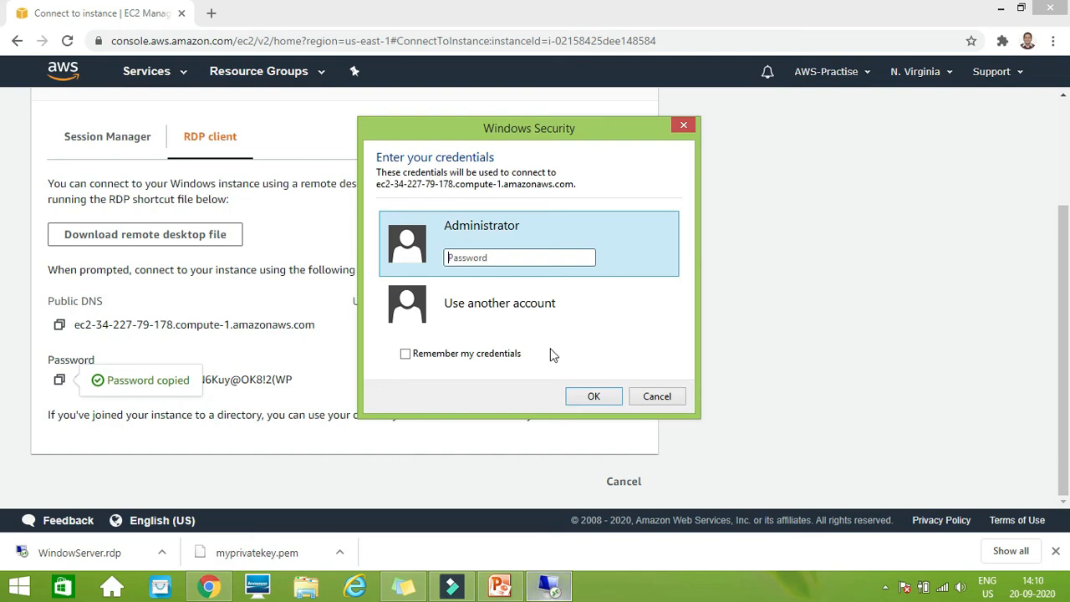
click(535, 260)
key(ctrl+v)
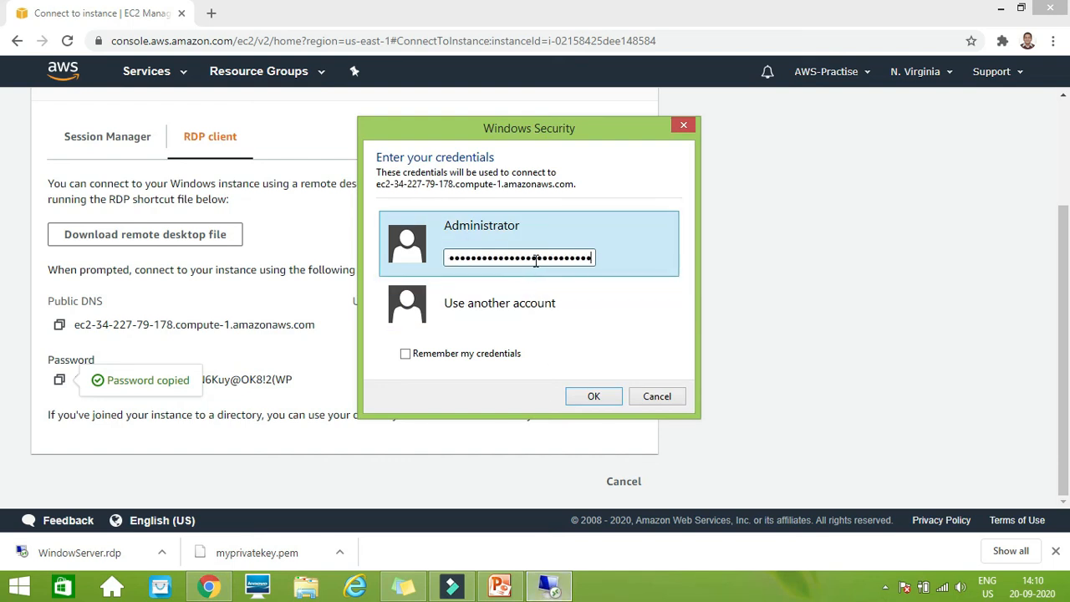
click(590, 396)
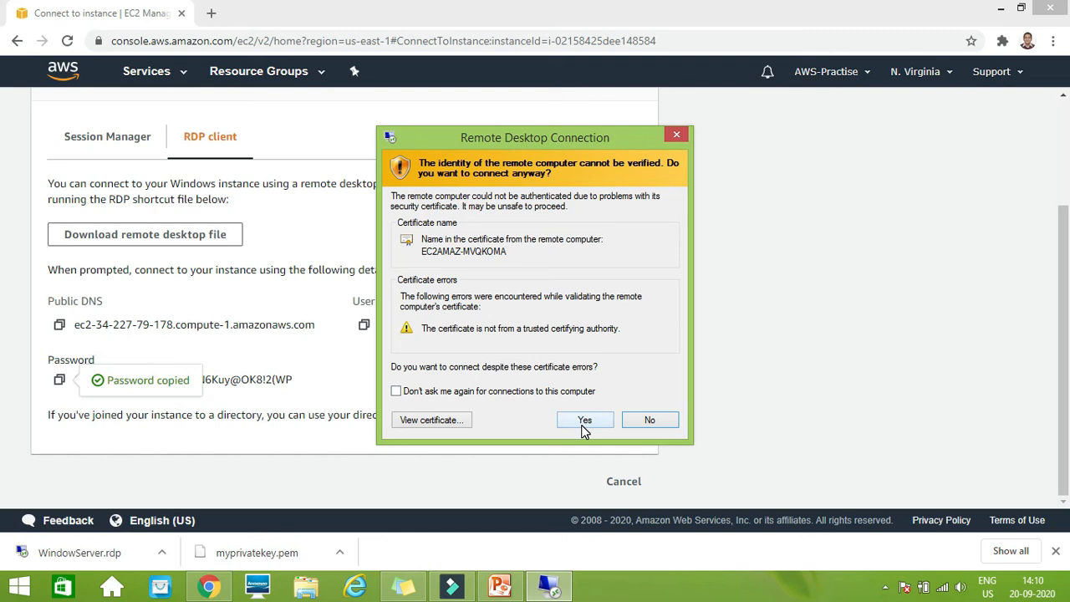
click(585, 420)
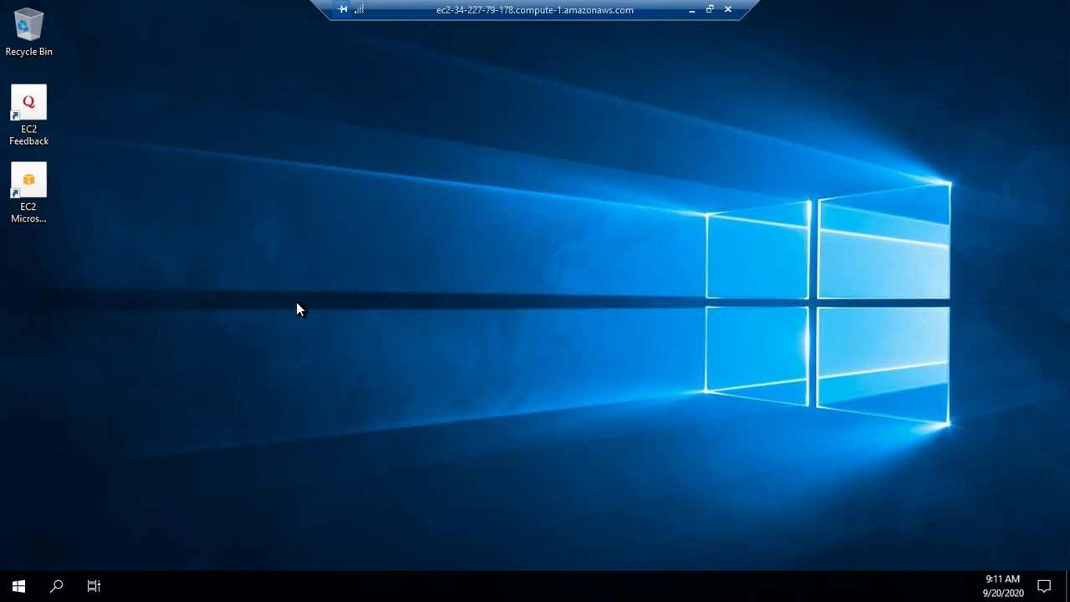
Reduce the remote session to a window, switch to the local browser and back, and return the session to full screen
click(711, 10)
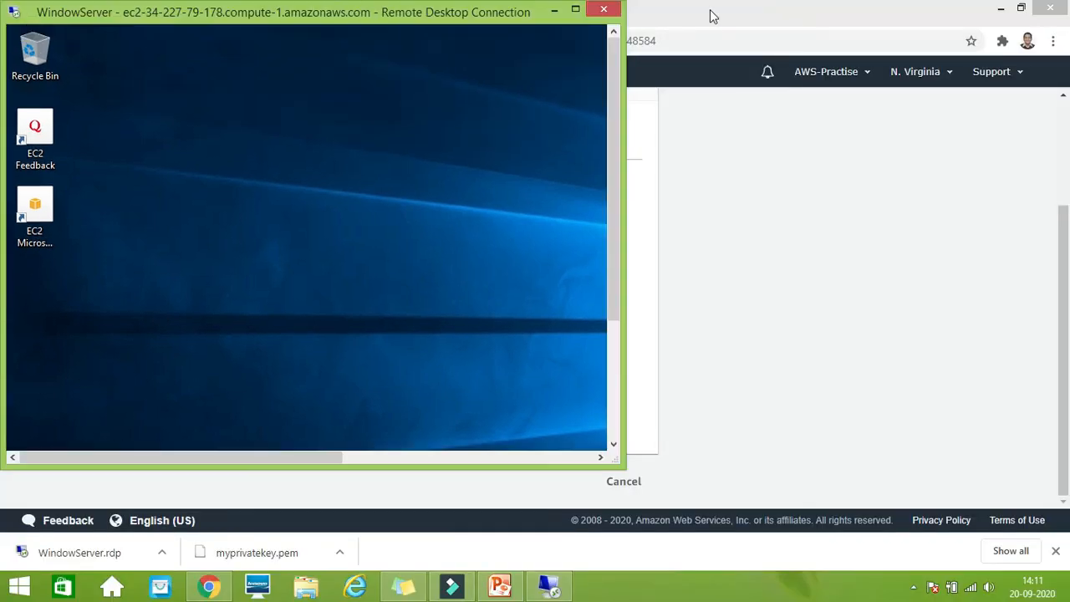
click(224, 590)
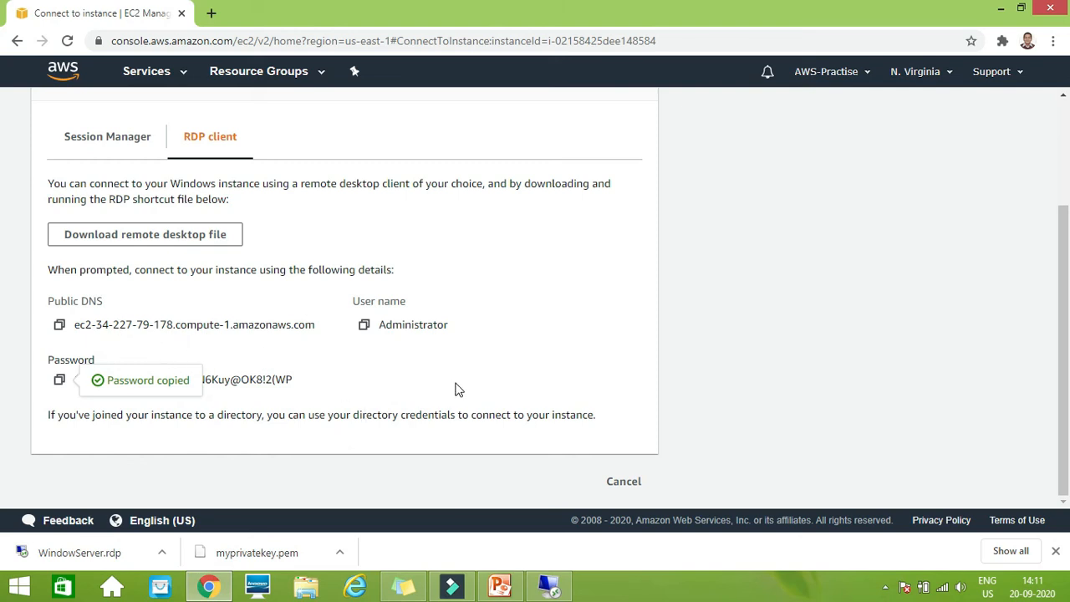
mouse_move(473, 587)
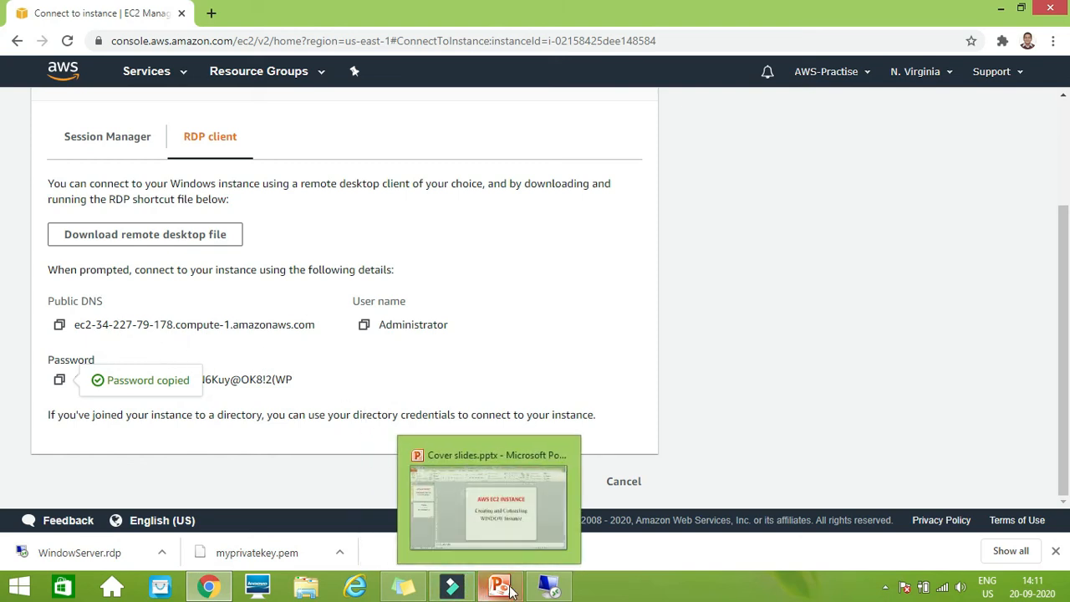
click(549, 588)
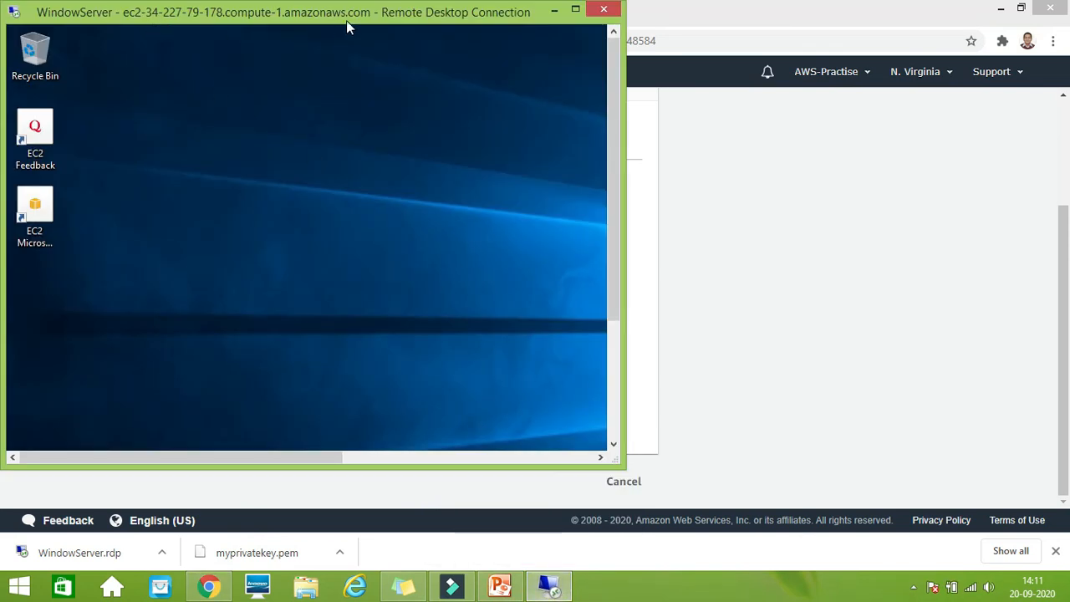
click(575, 9)
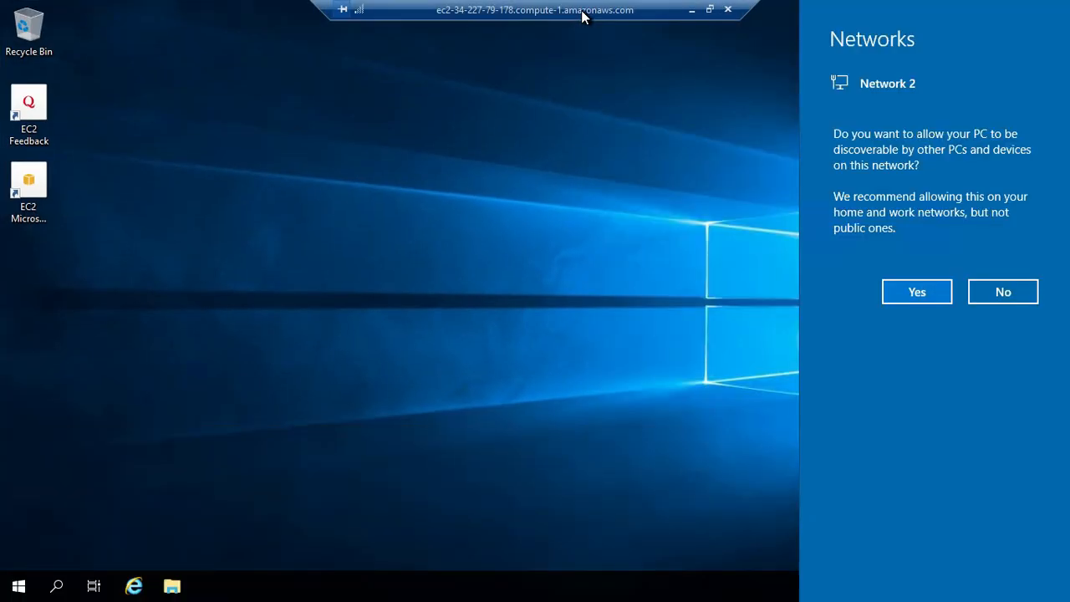
Dismiss the network discovery prompt and open Internet Explorer on the server, closing its setup dialog without choosing settings
click(622, 88)
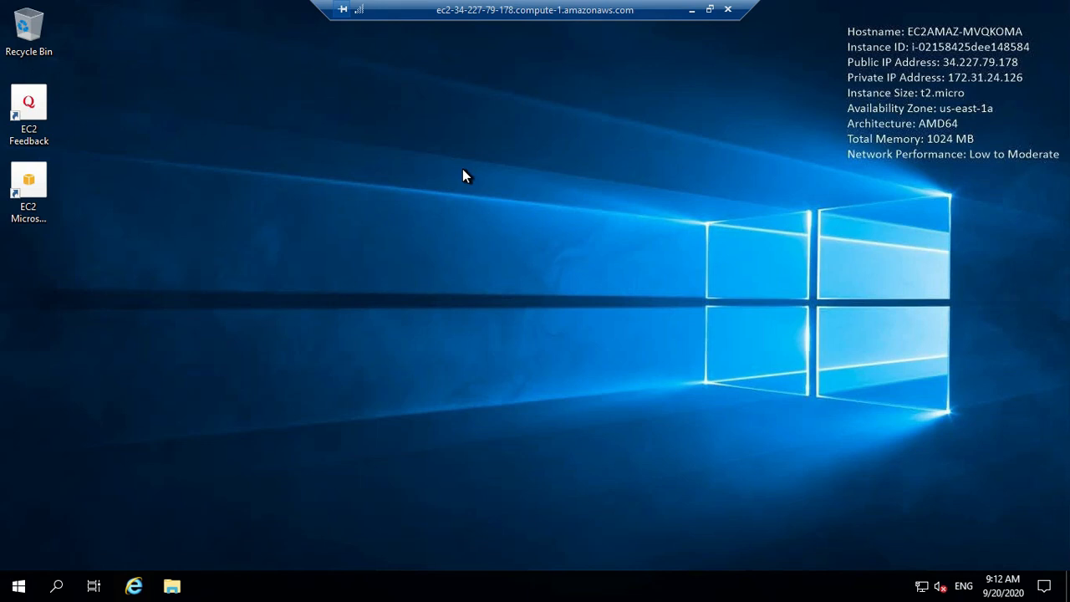
click(133, 586)
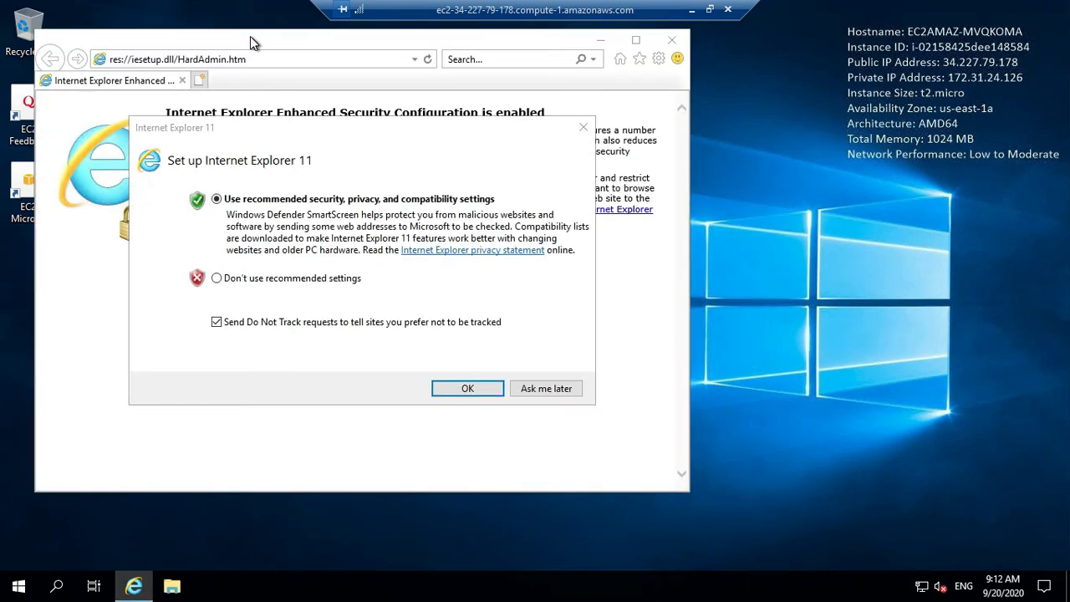
click(584, 128)
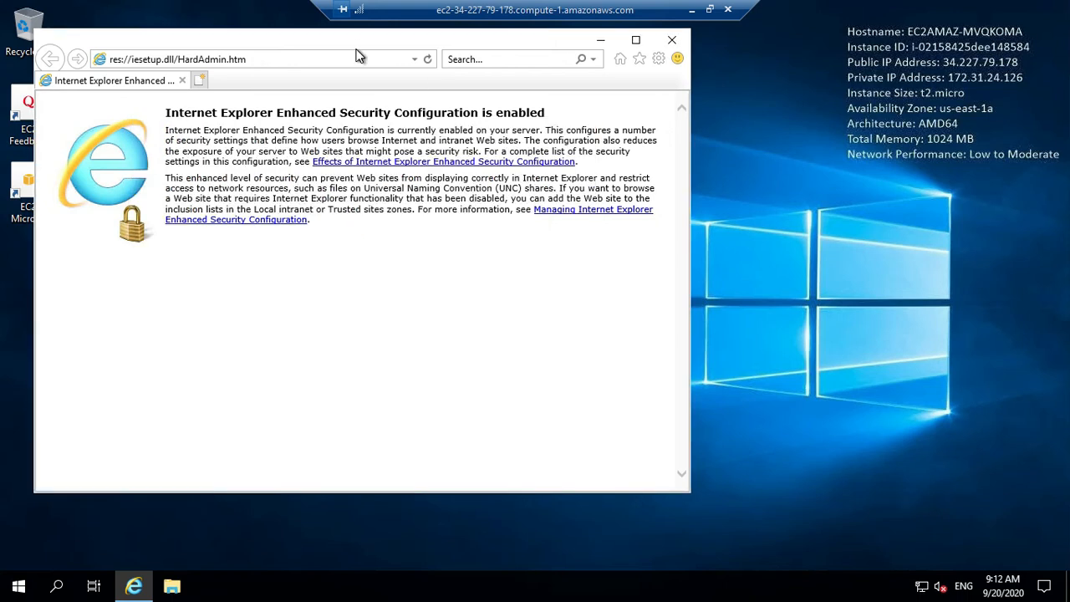
Search the web for "install winzip", dismissing the security alert and blocked-content dialogs, and close Internet Explorer
click(330, 58)
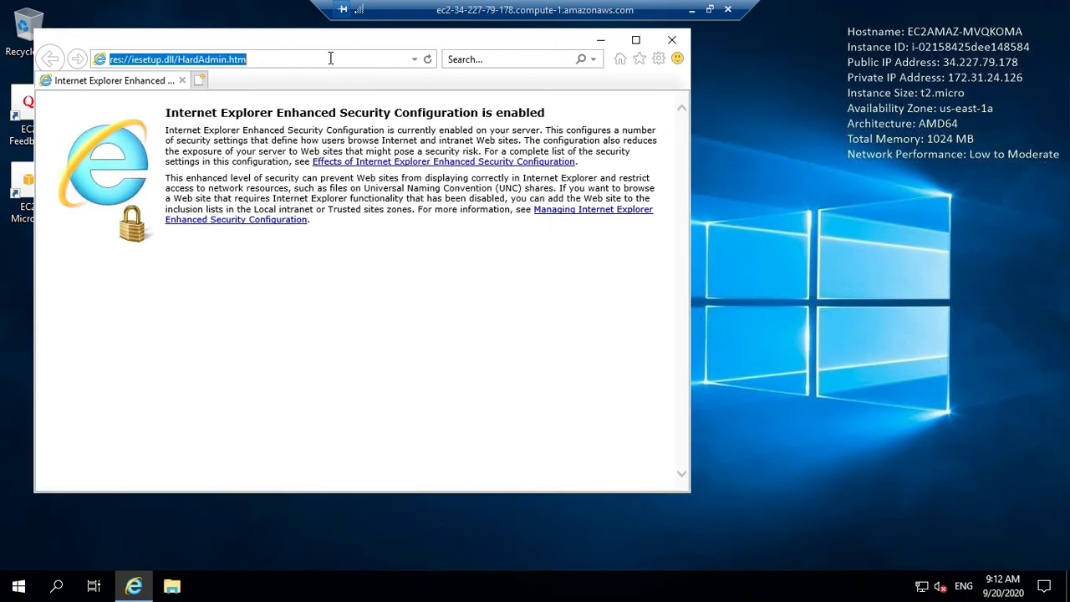
text(ins)
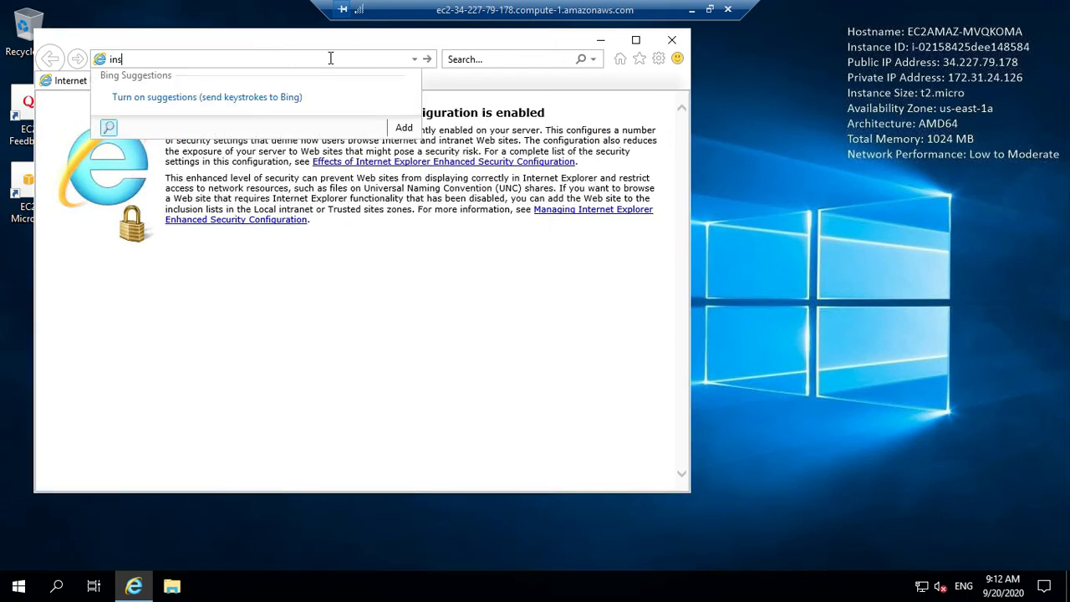
text(tall winzip)
key(Return)
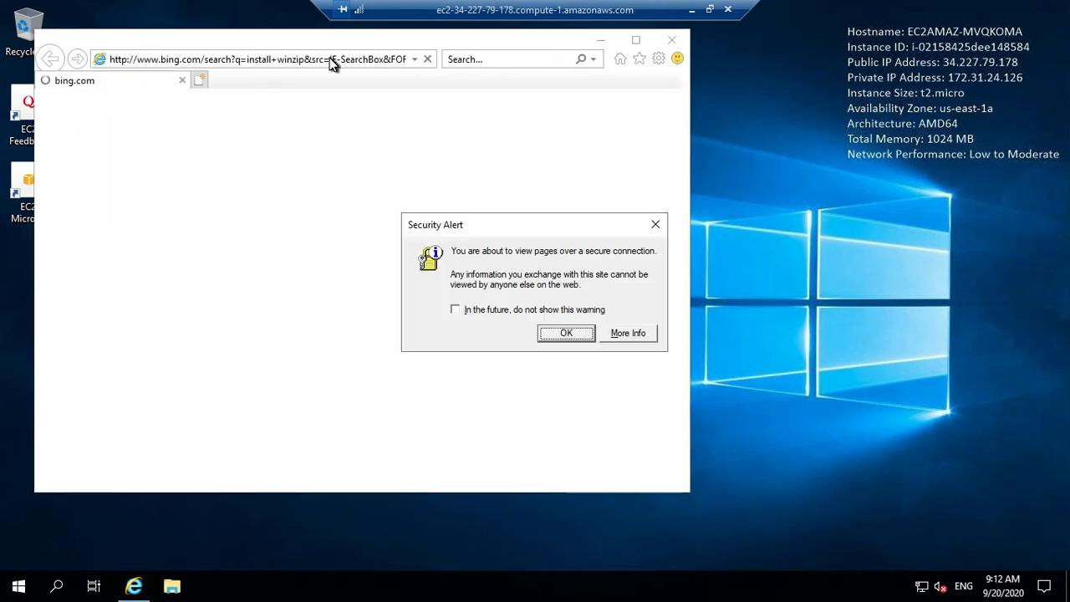
click(566, 335)
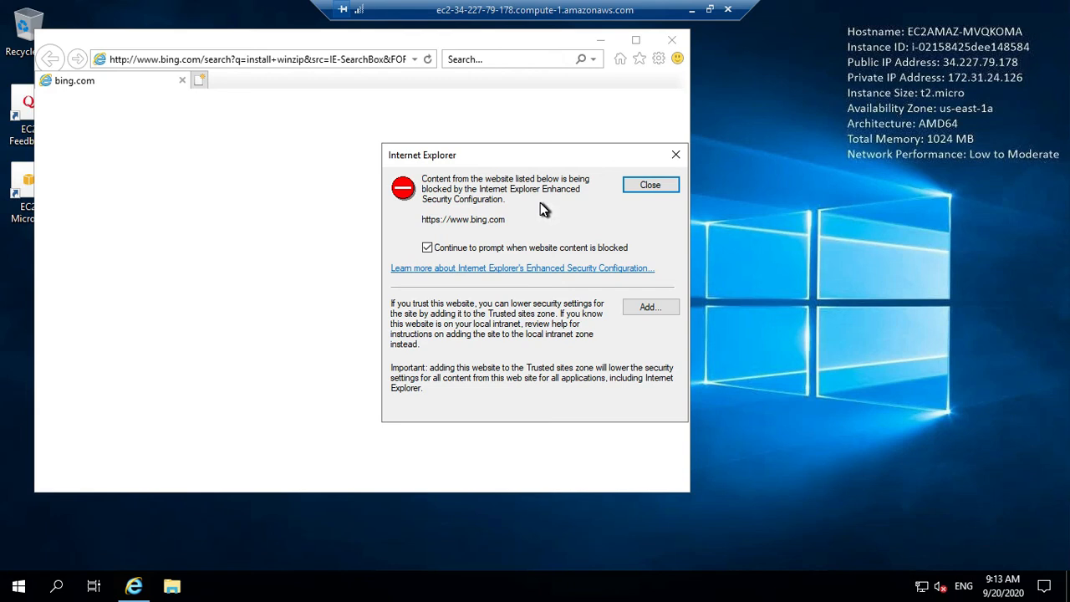
click(675, 156)
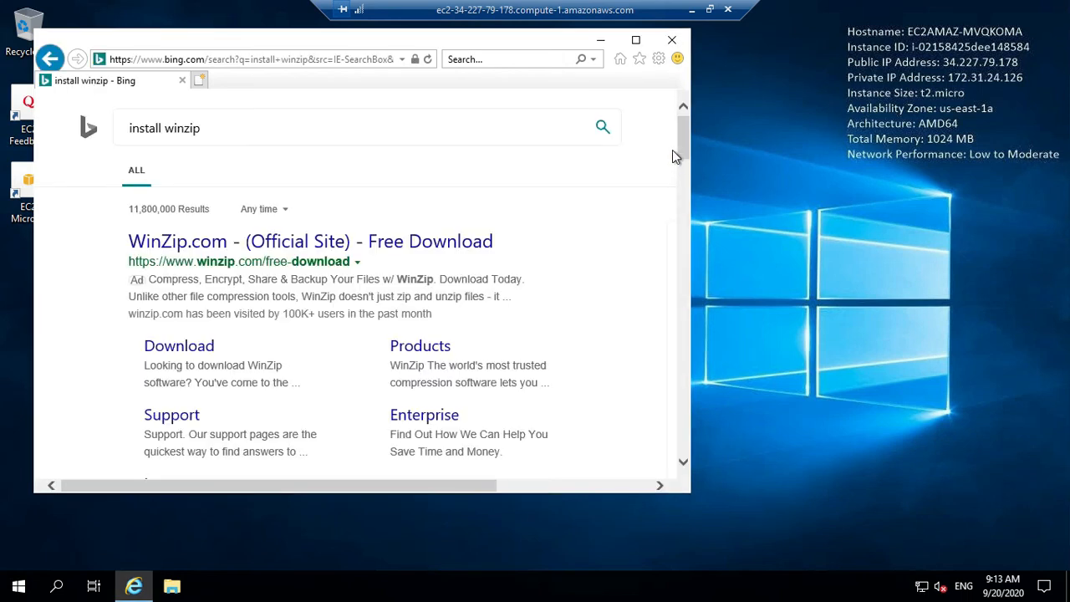
click(672, 40)
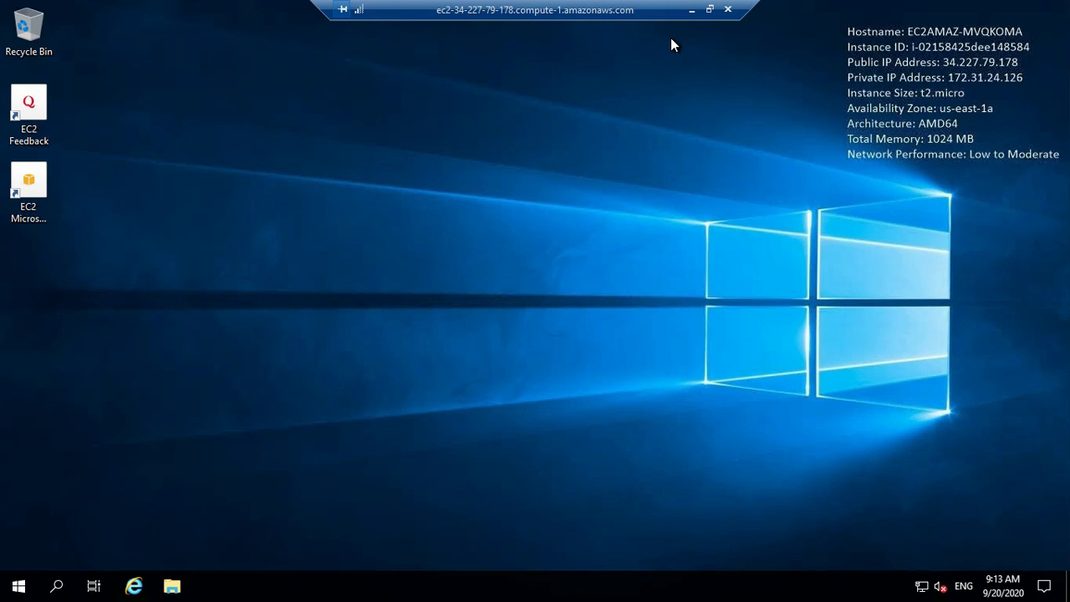
Find and open Server Manager on the remote server, and dismiss its Windows Admin Center message
click(59, 586)
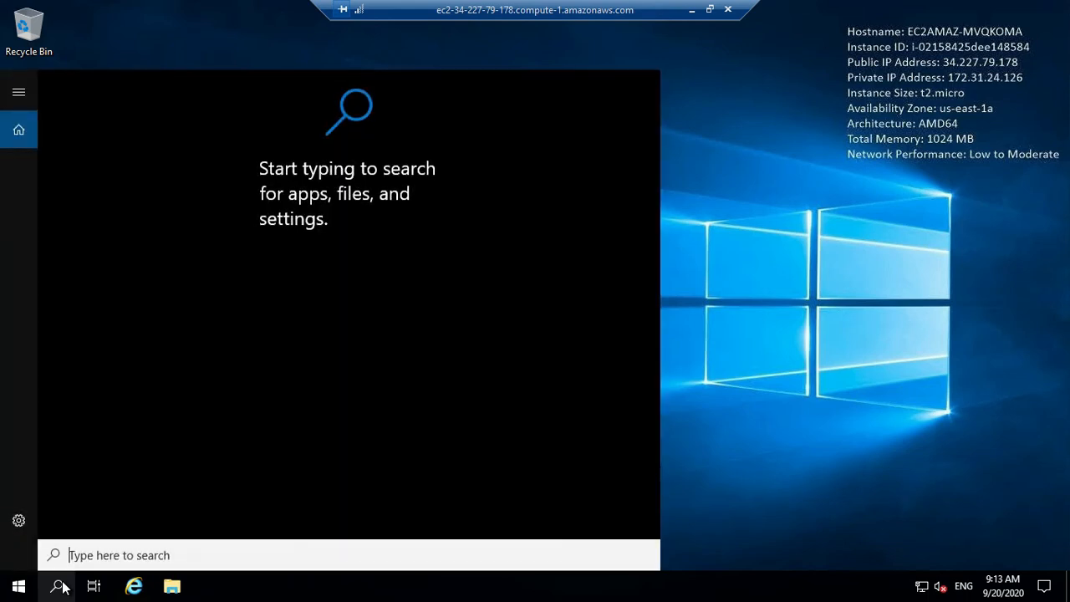
text(server)
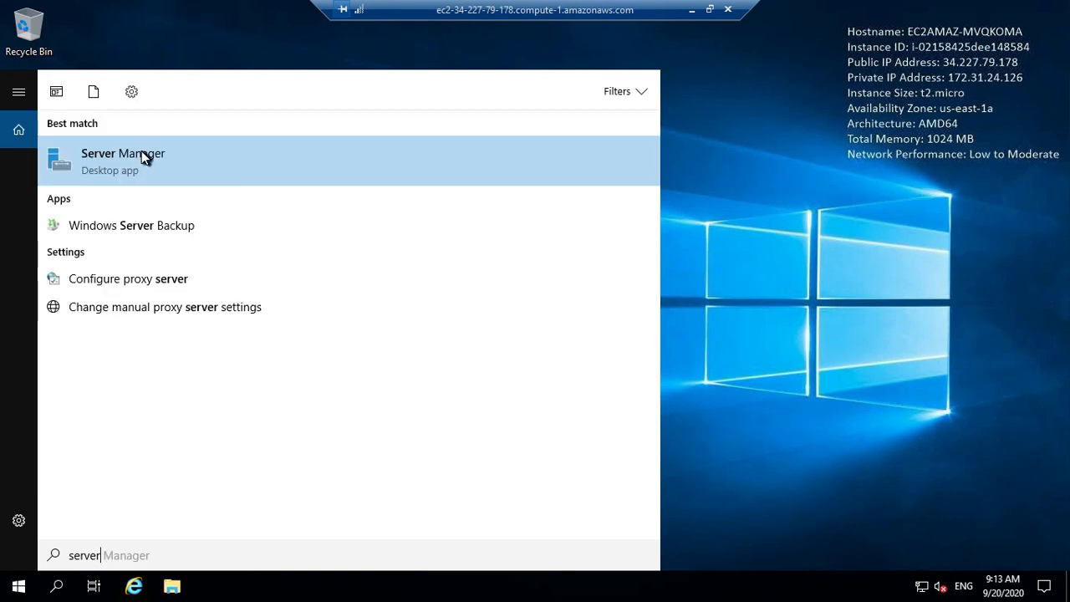
click(141, 155)
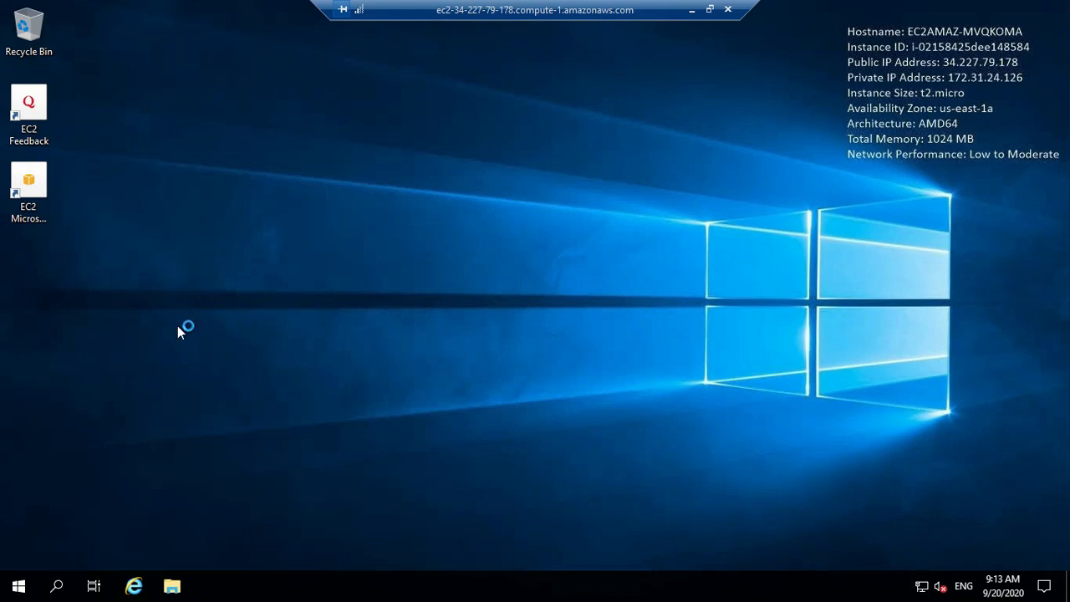
click(22, 589)
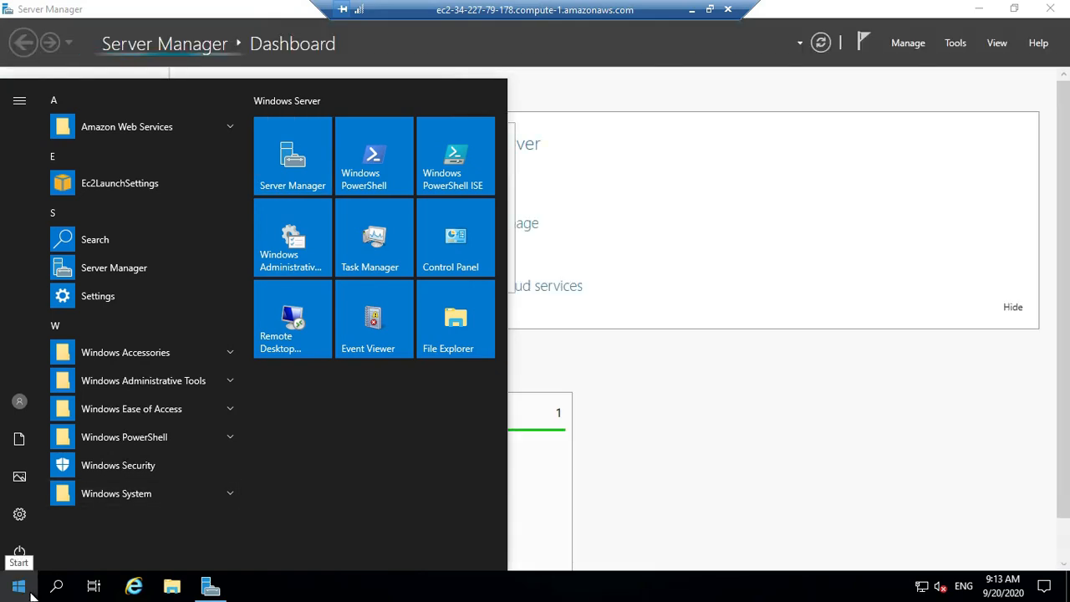
click(638, 138)
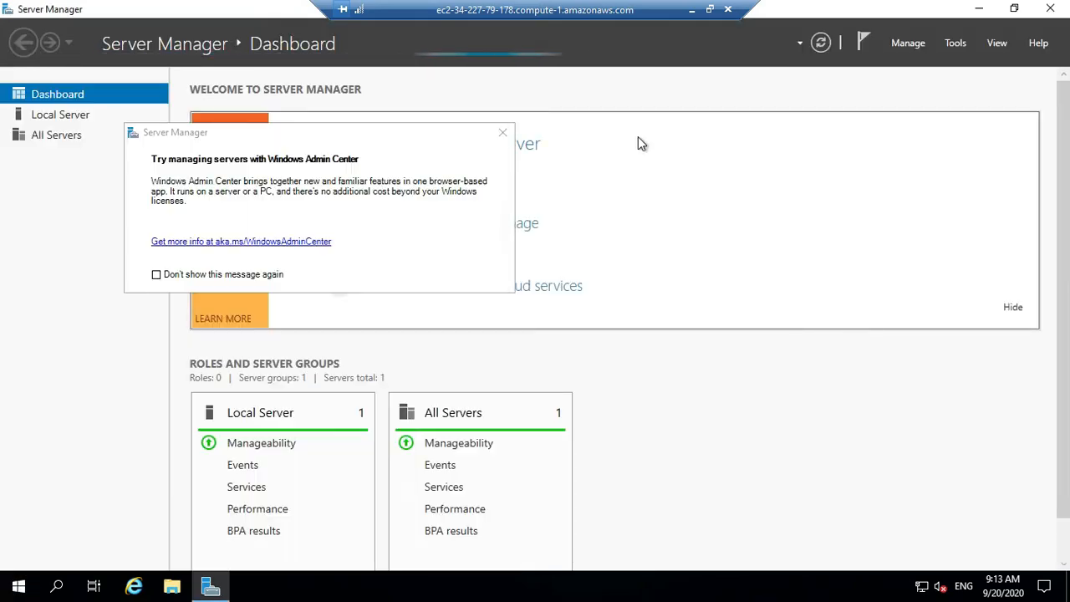
click(503, 133)
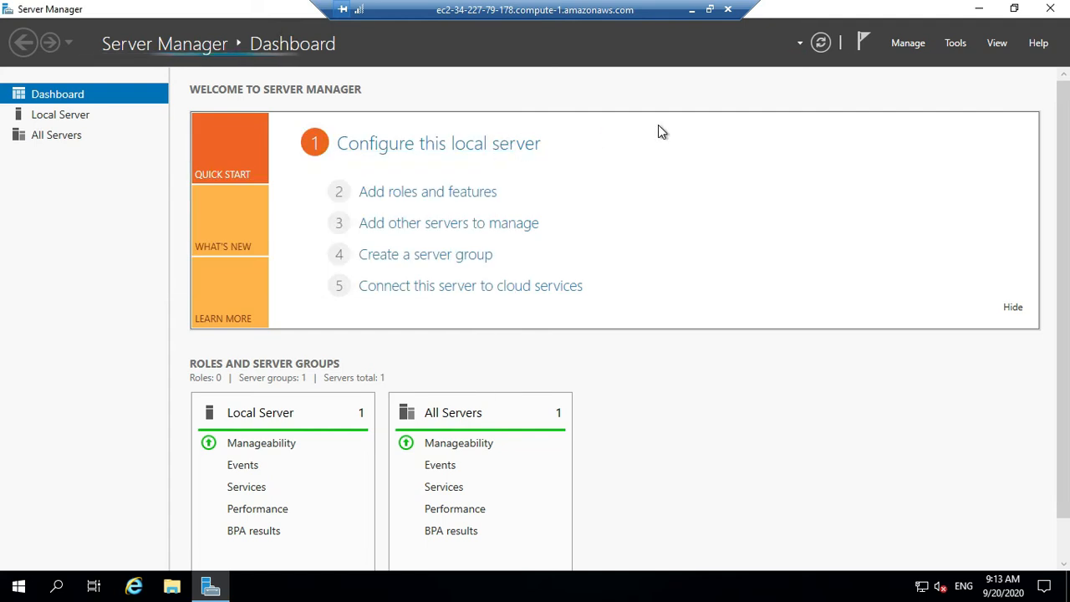
Turn off IE Enhanced Security Configuration for Administrators in the Local Server properties
click(73, 116)
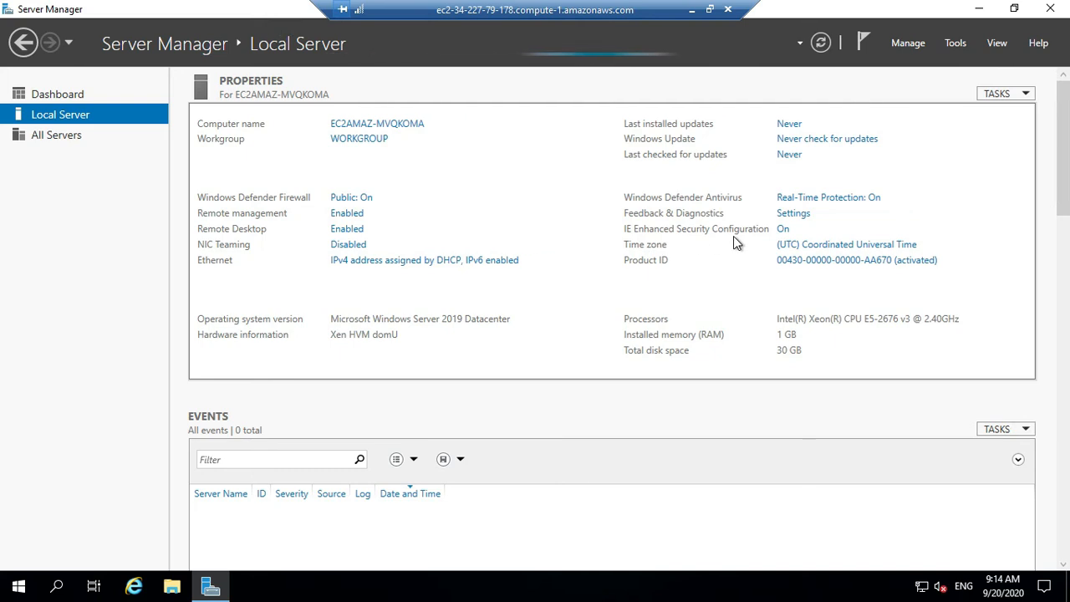
click(784, 234)
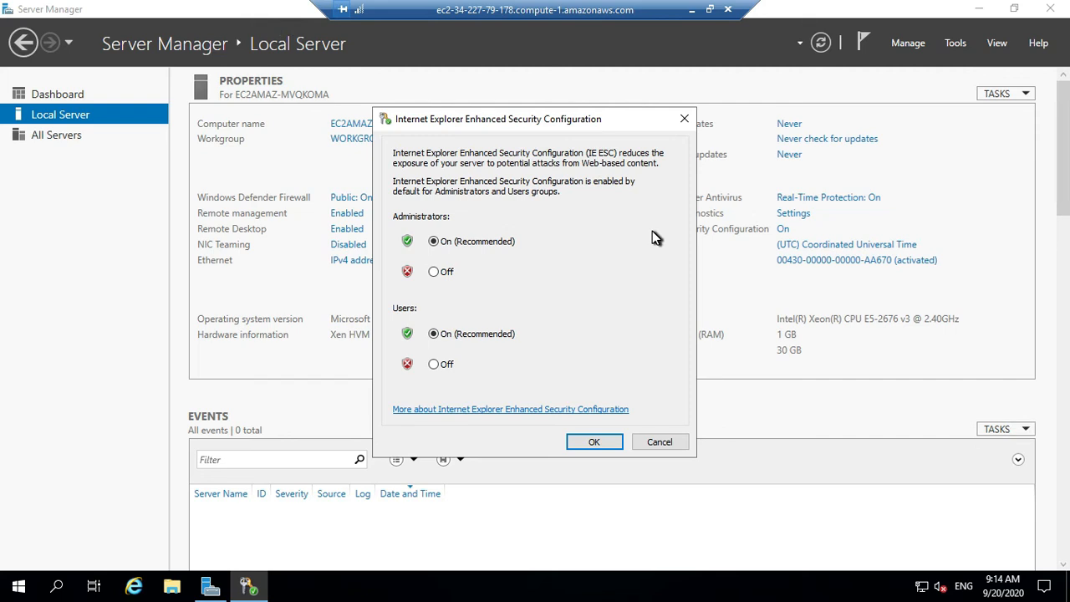
click(435, 273)
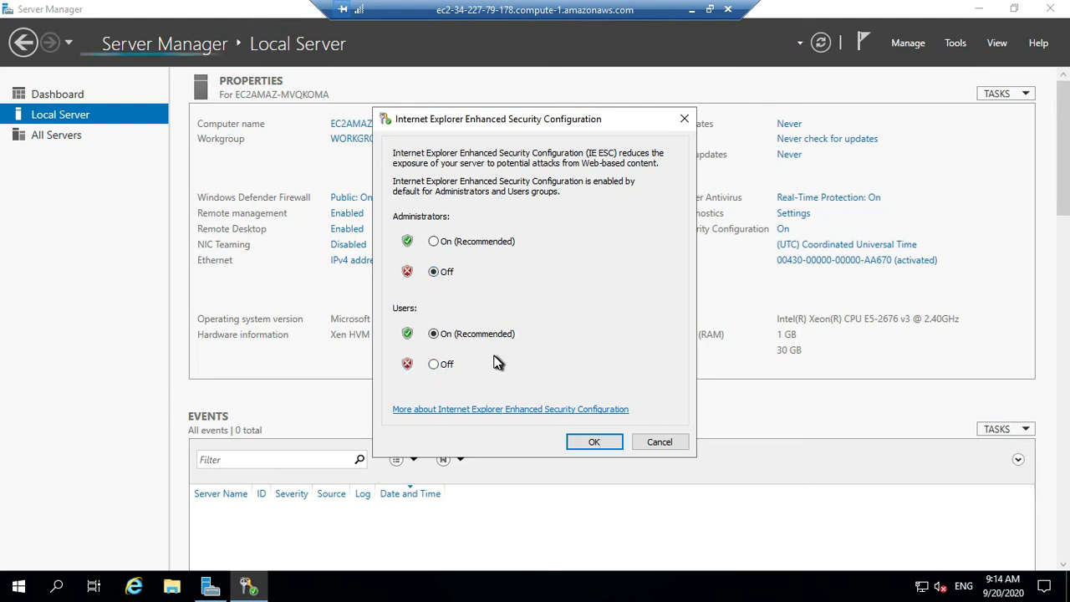
click(596, 442)
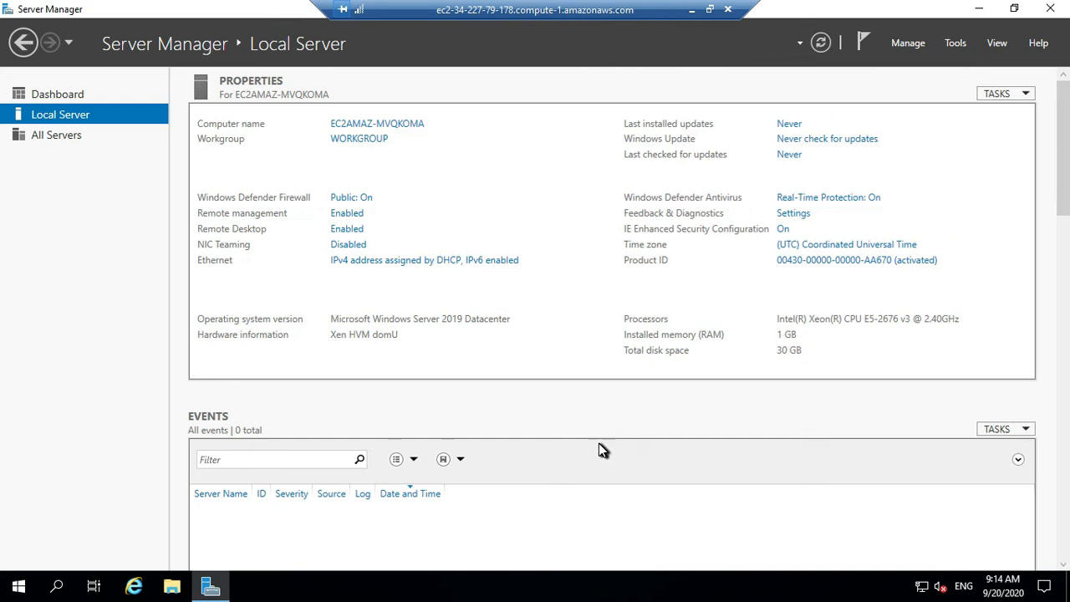
Close Server Manager, search the web for "download winzip" in Internet Explorer, look through the results, and close the browser
click(1046, 8)
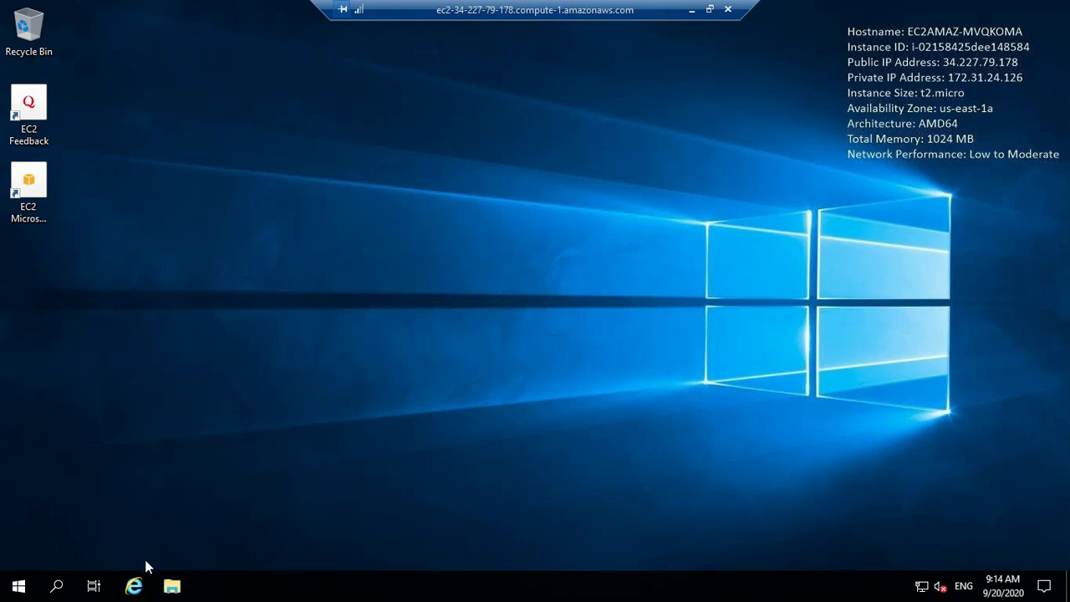
click(134, 586)
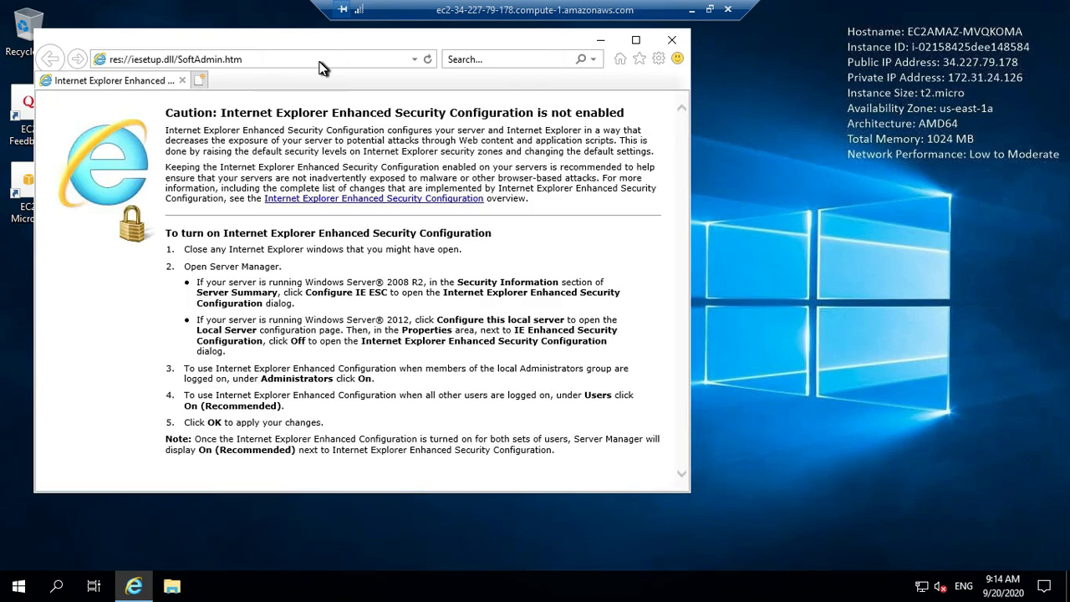
click(321, 62)
text(download winzip)
key(Return)
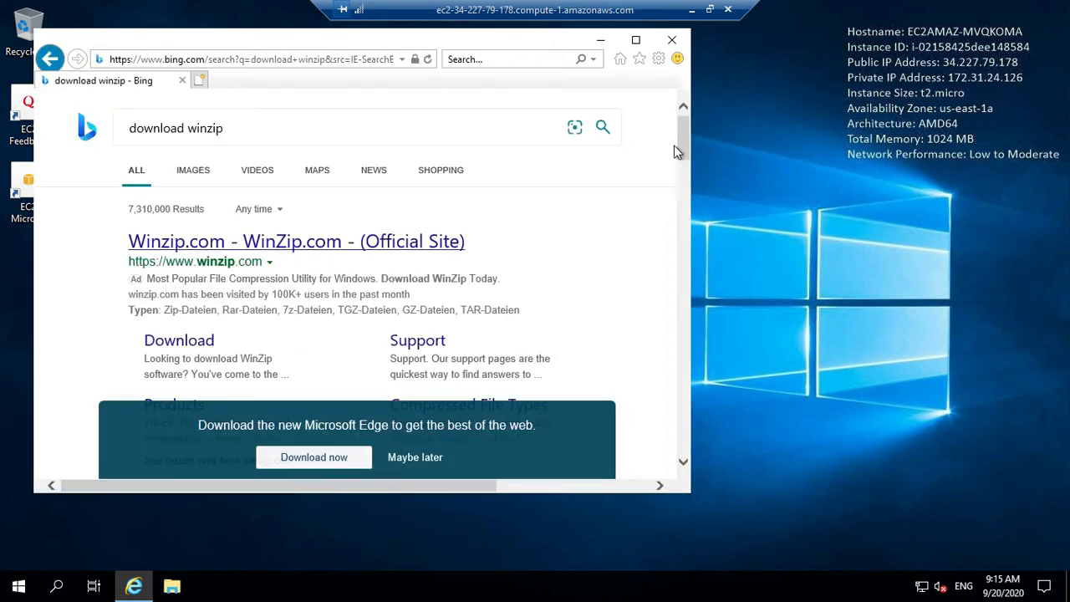
drag(690, 149, 686, 204)
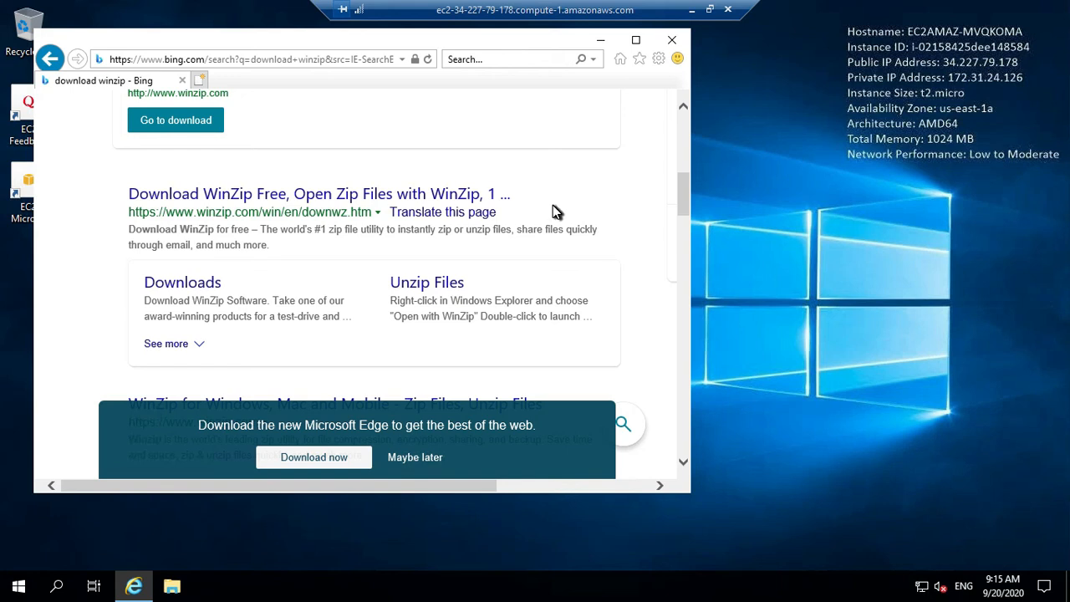
click(671, 39)
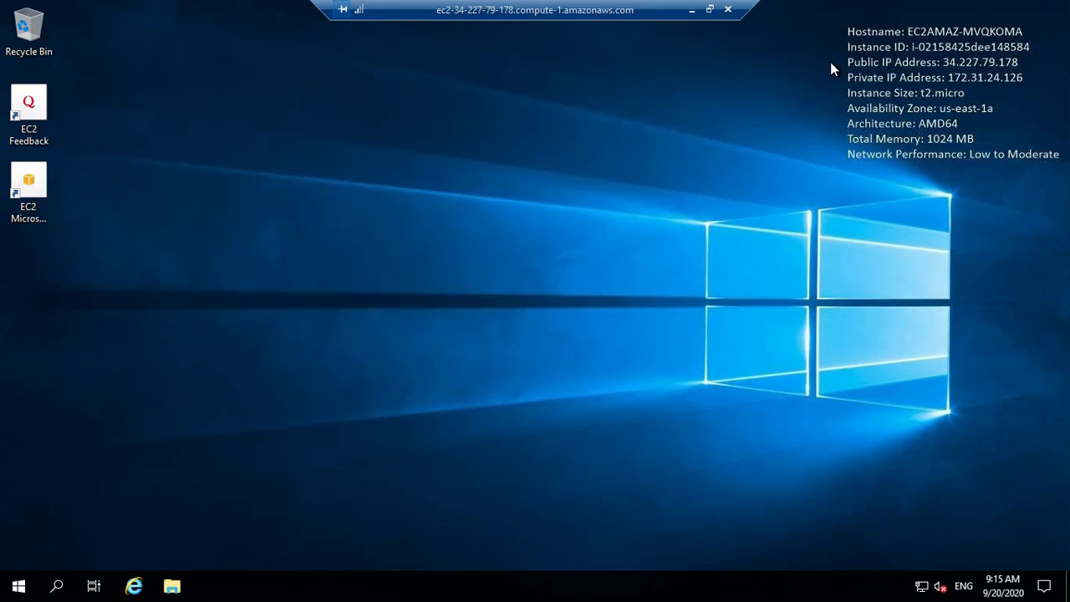
Disconnect the remote desktop session and return to the EC2 Instances list in the AWS console in Chrome
click(727, 10)
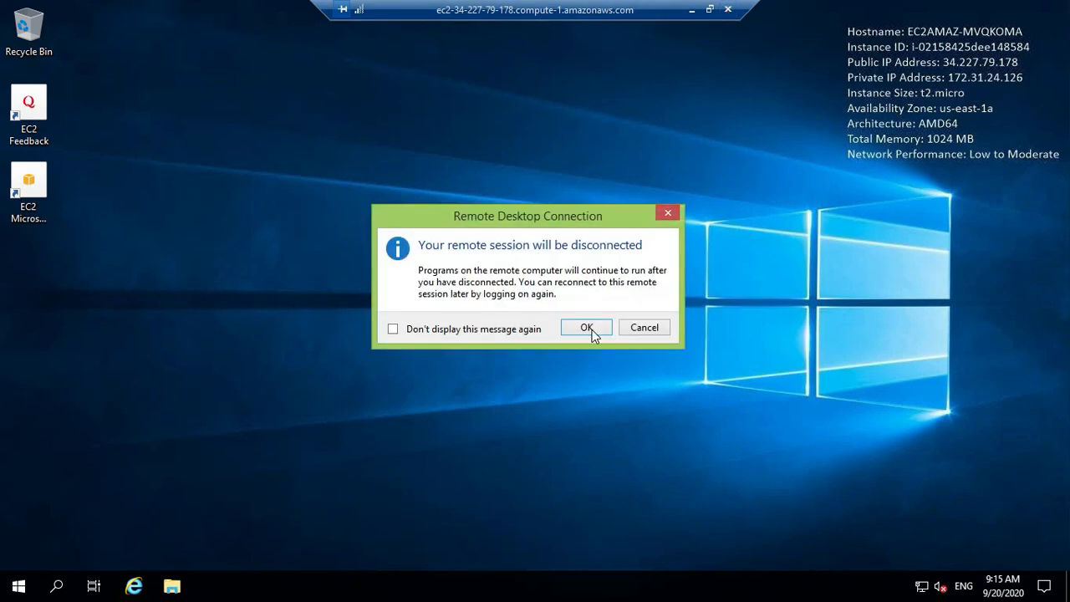
click(585, 328)
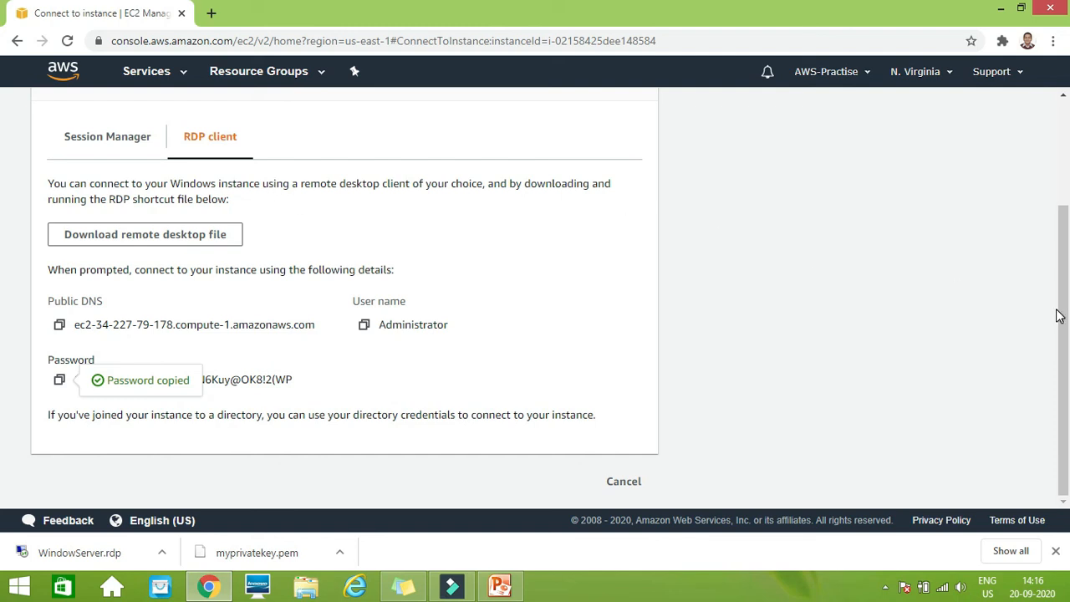
drag(1066, 317, 1066, 230)
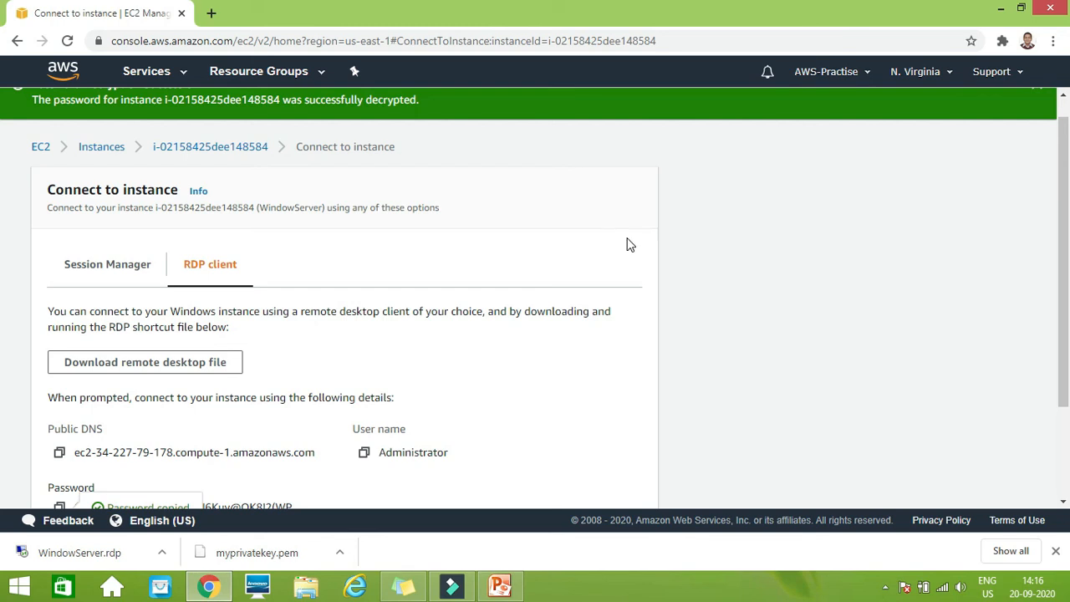
click(96, 147)
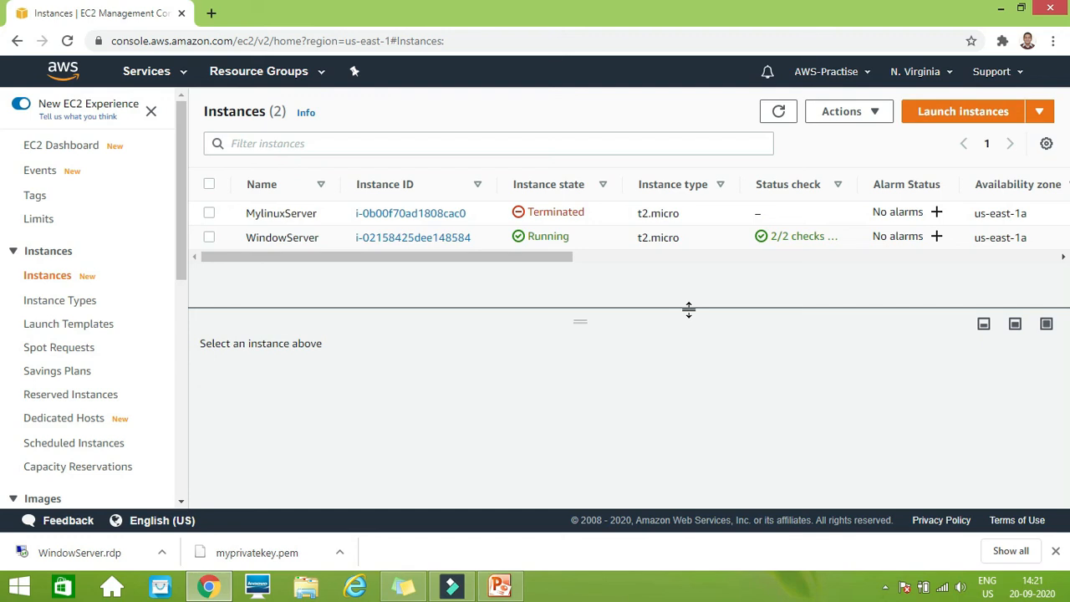
Try to terminate the WindowServer instance from the instances list, and dismiss the notification banner
click(209, 239)
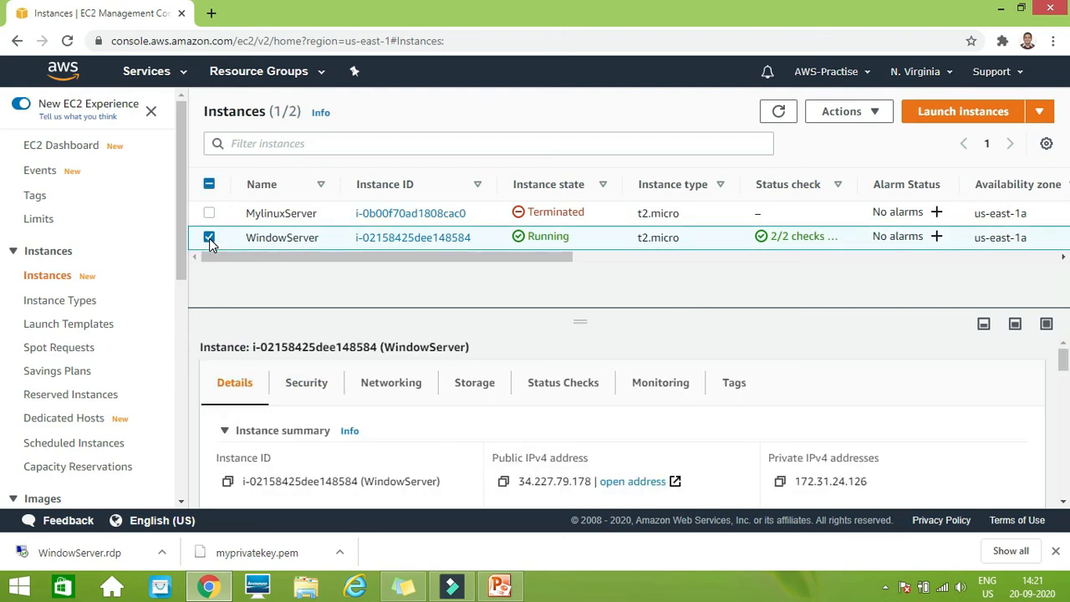
click(877, 113)
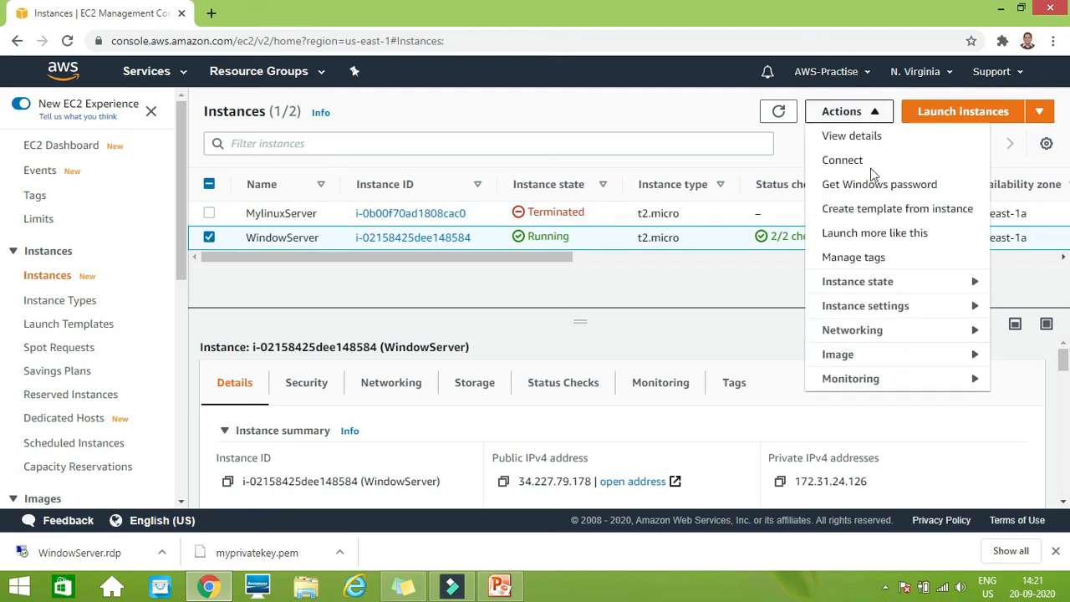
click(872, 289)
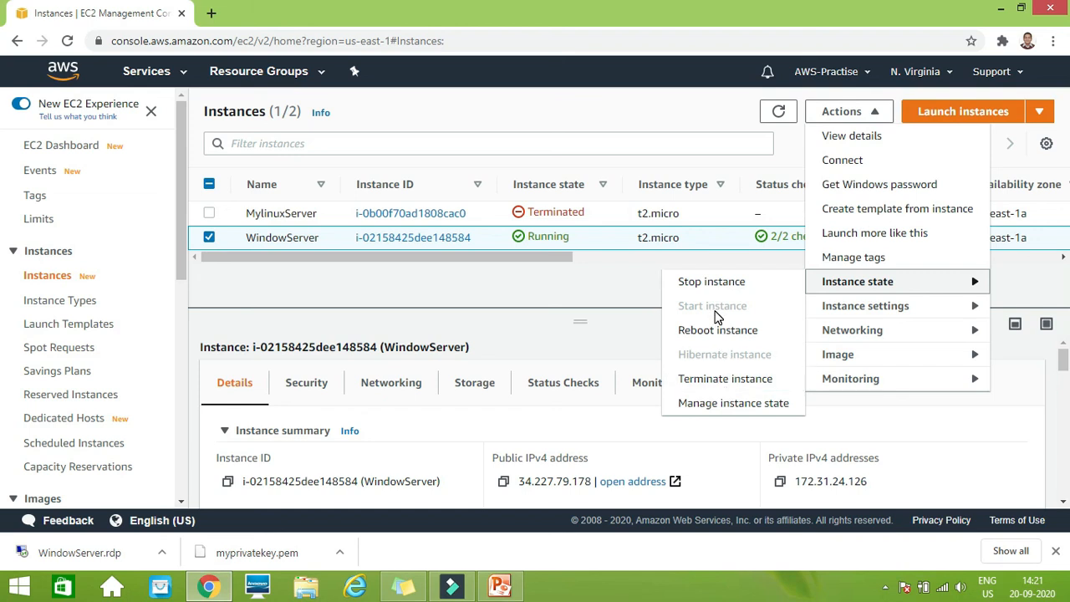
click(751, 383)
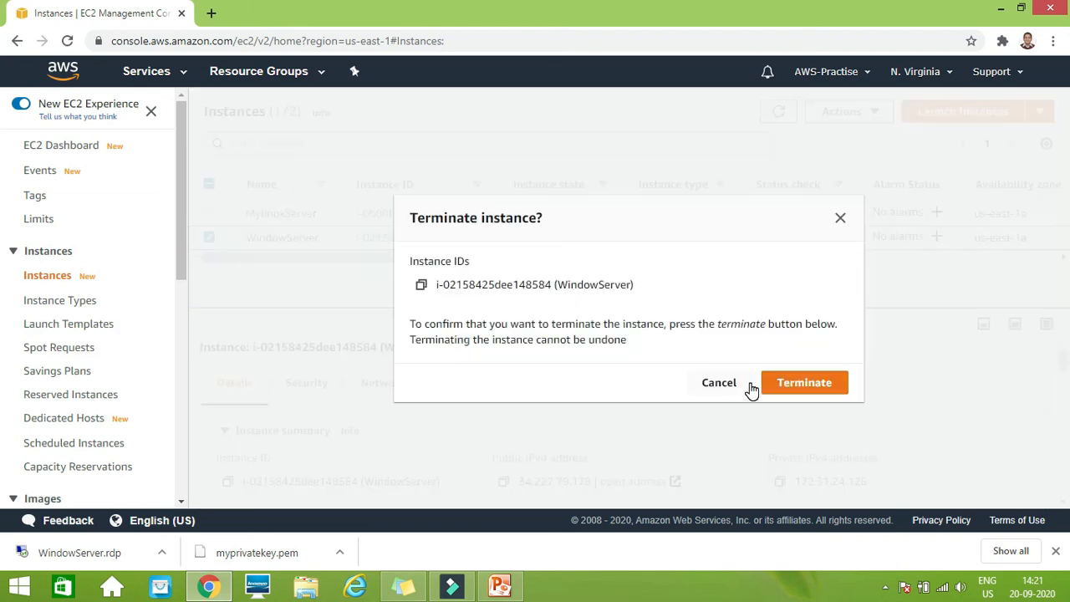
click(818, 386)
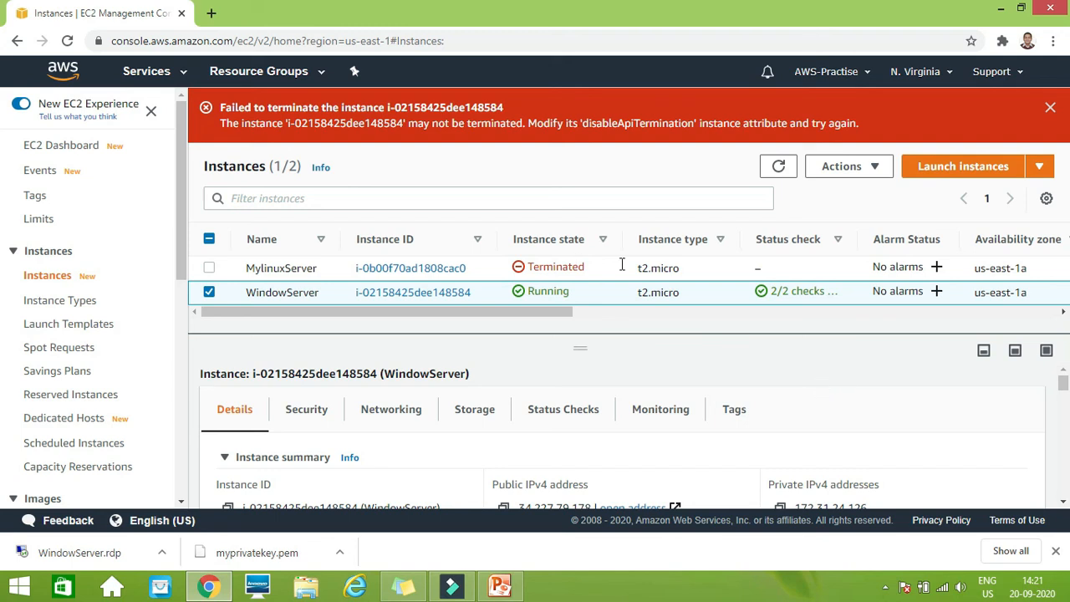
click(1051, 108)
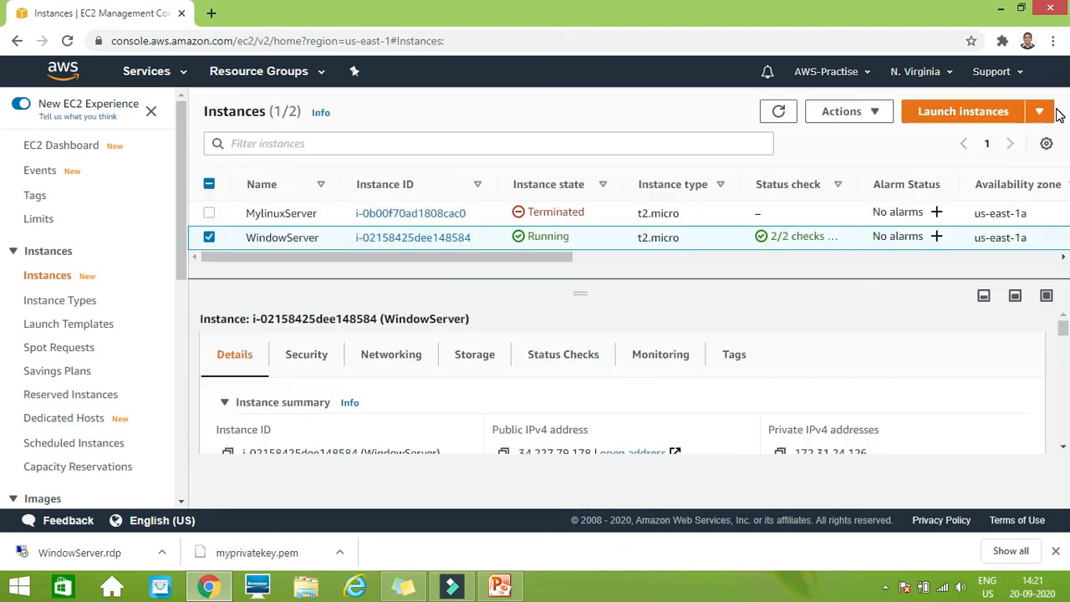
Disable termination protection for the WindowServer instance, save the change, and refresh the instances list
click(877, 117)
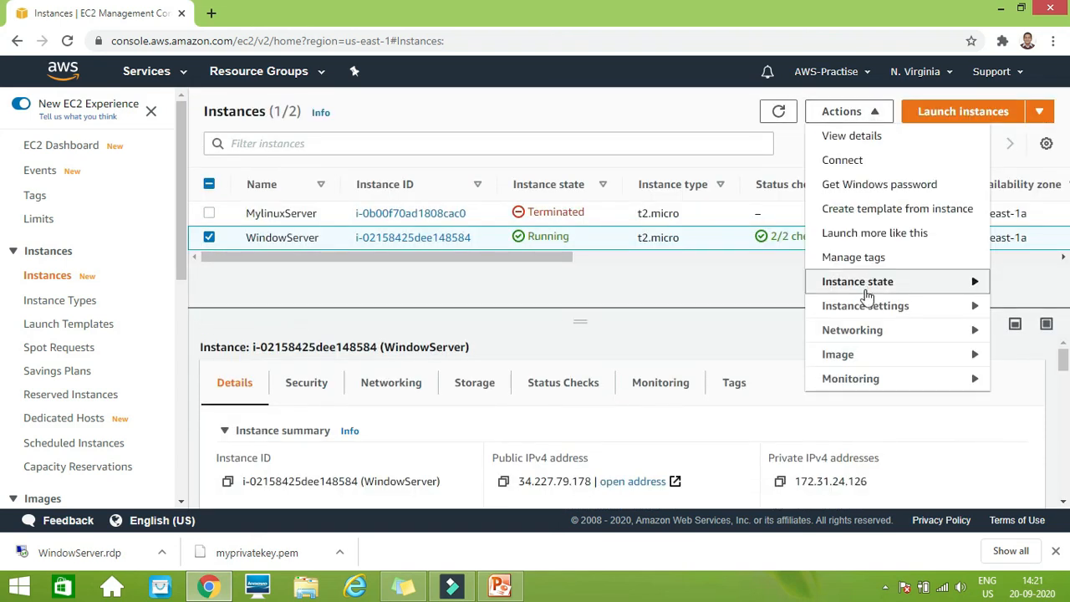
mouse_move(864, 314)
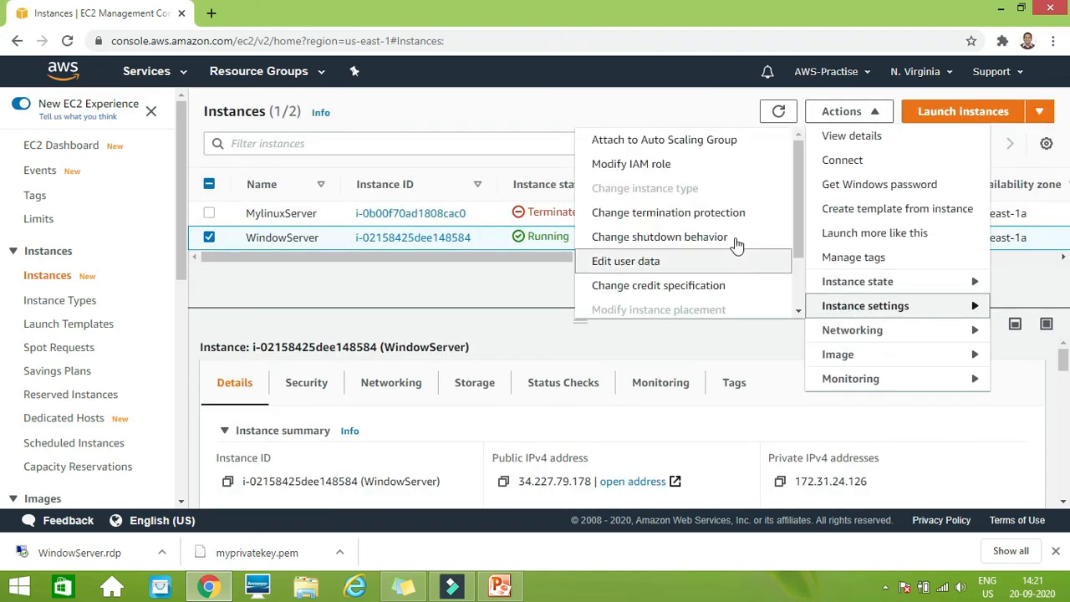
click(655, 216)
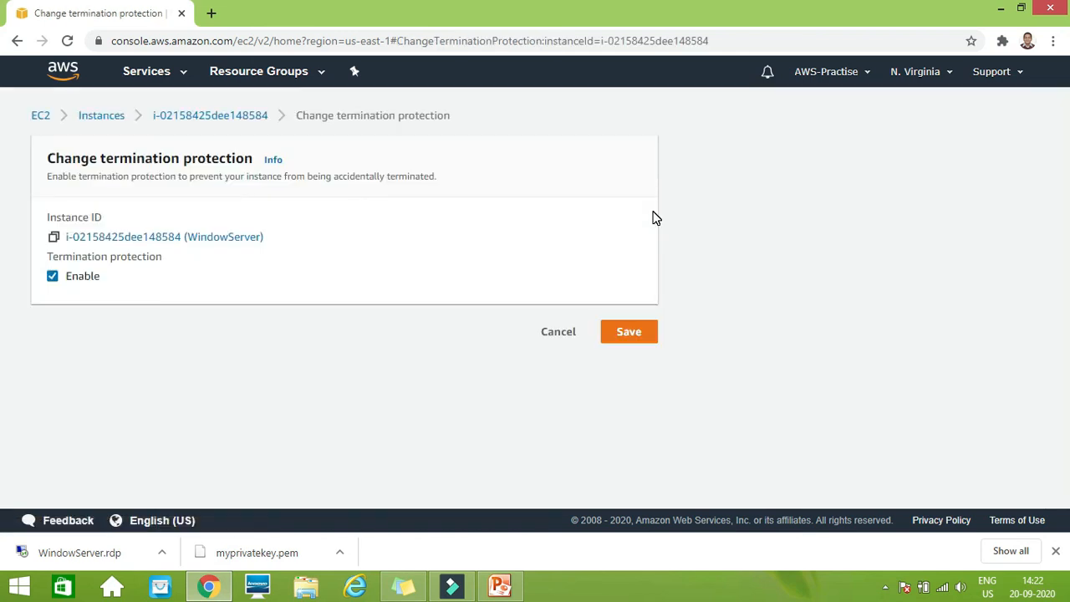
click(53, 279)
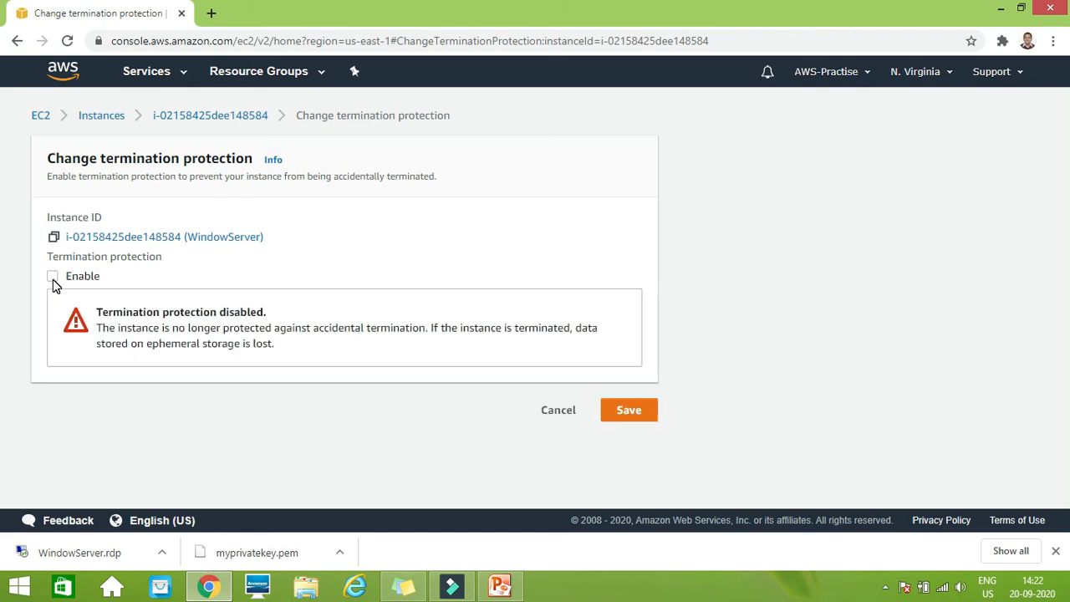
click(627, 410)
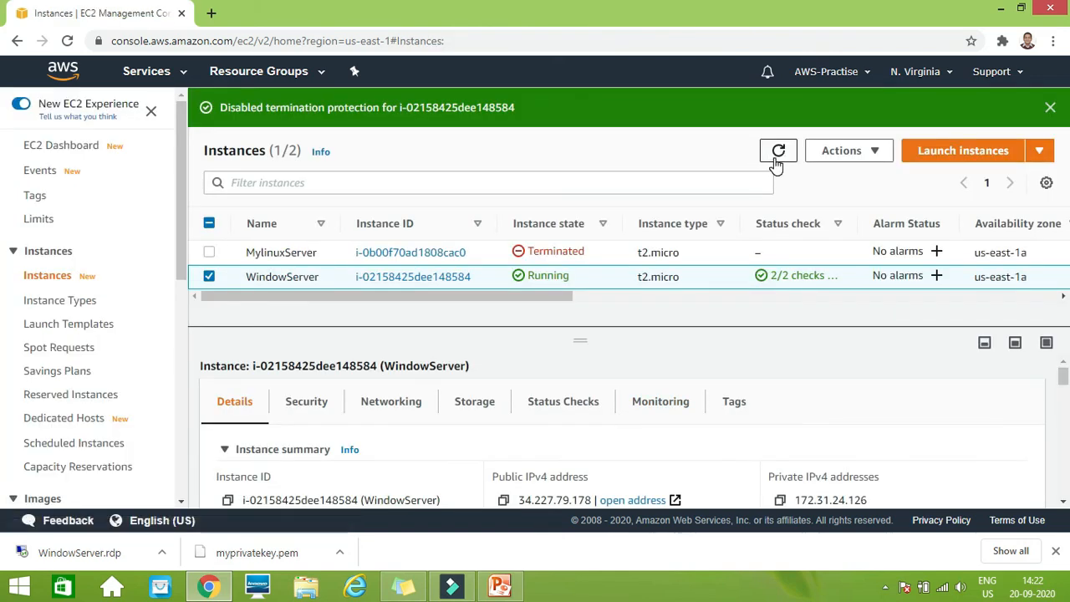
click(777, 161)
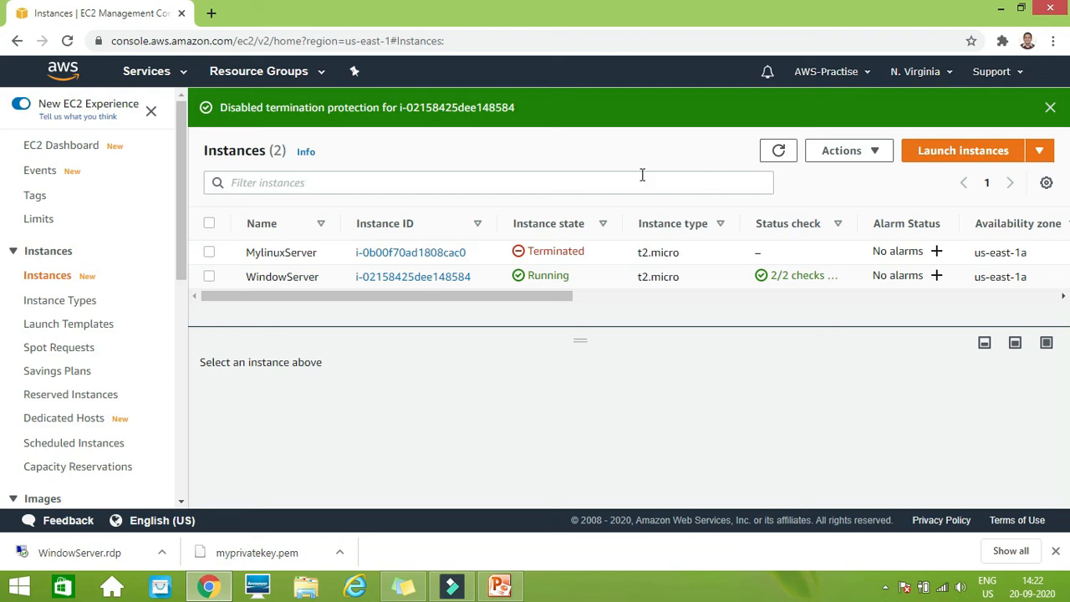
Terminate the WindowServer instance, confirm the termination, and refresh the instances list to update its state
click(210, 277)
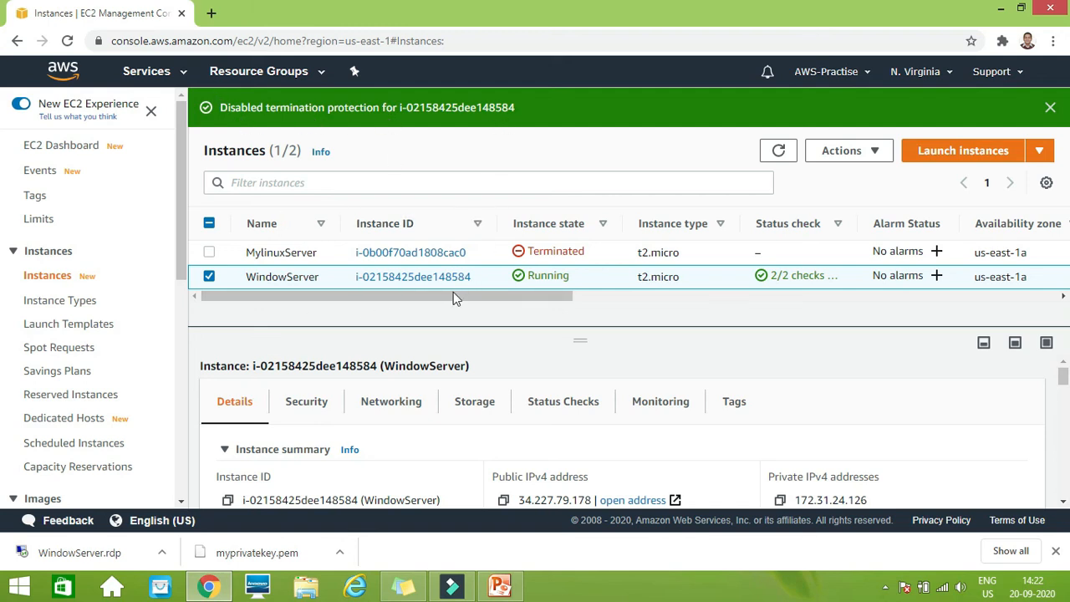
click(873, 156)
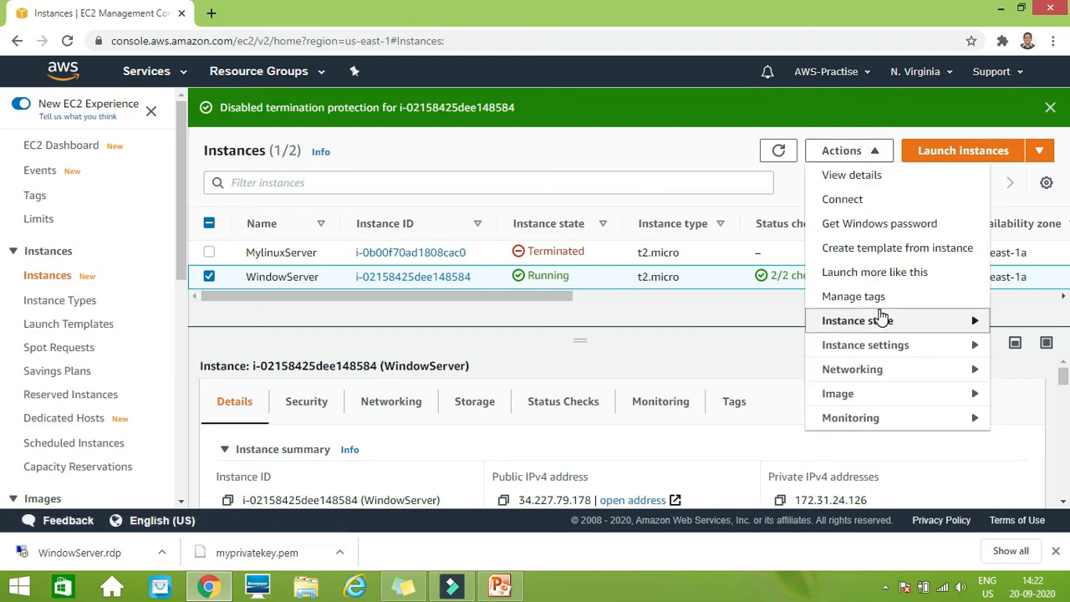
click(861, 326)
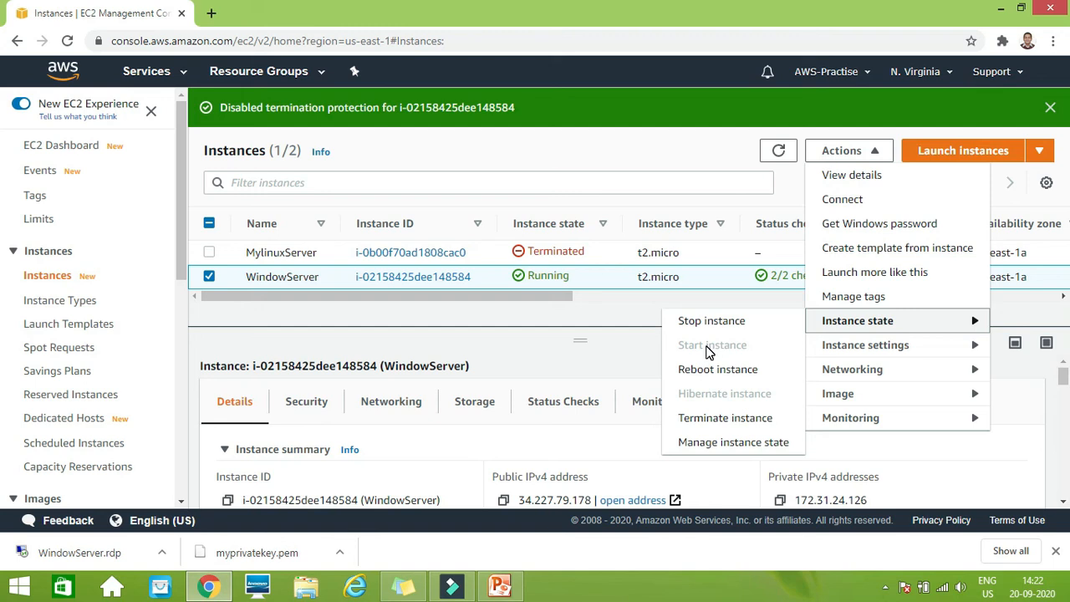
click(705, 419)
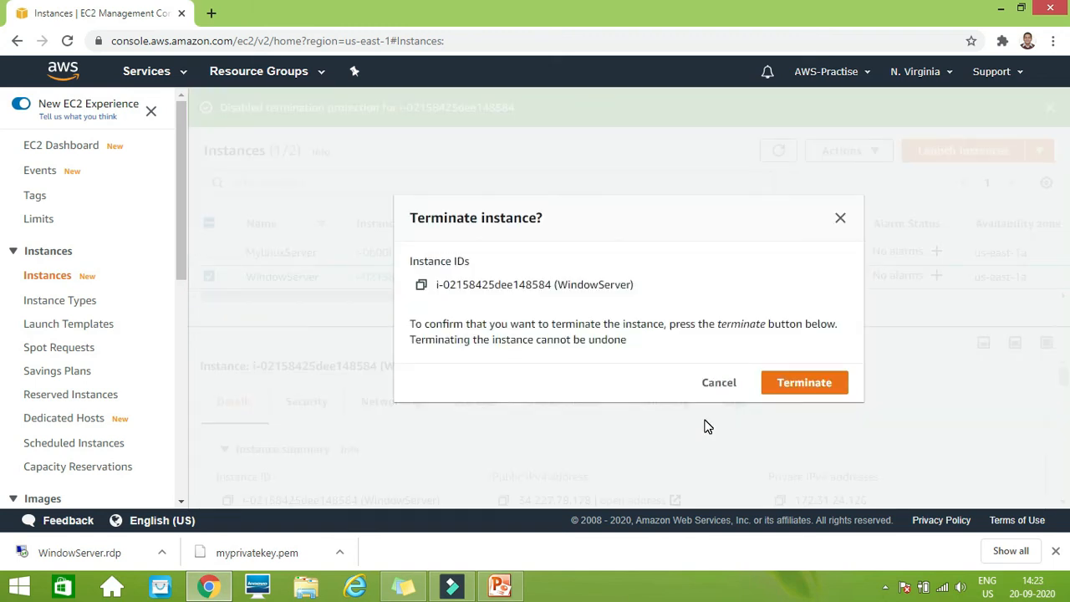
click(801, 388)
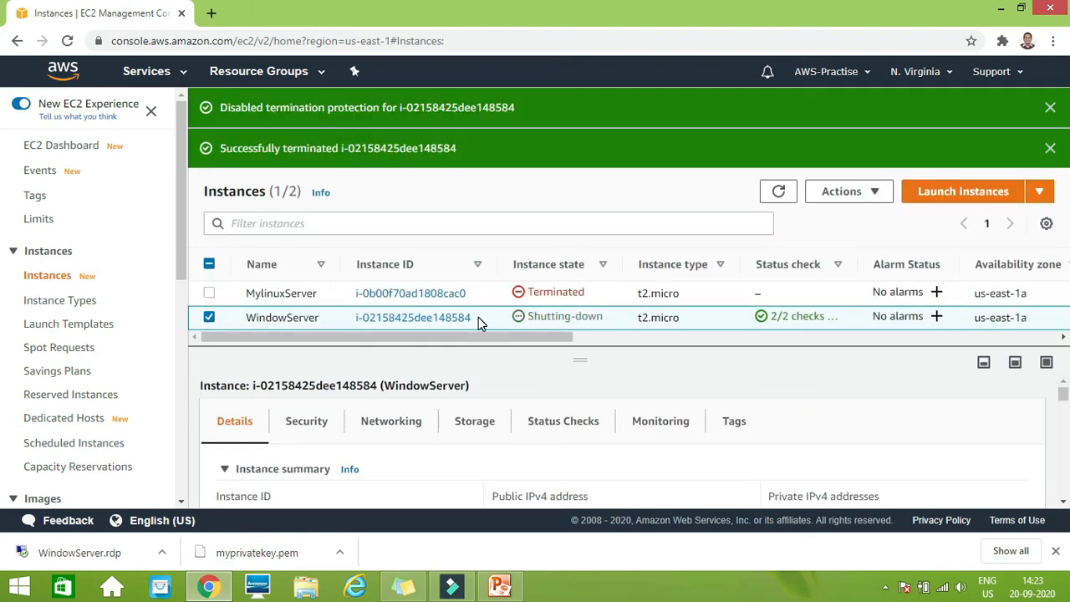
click(777, 193)
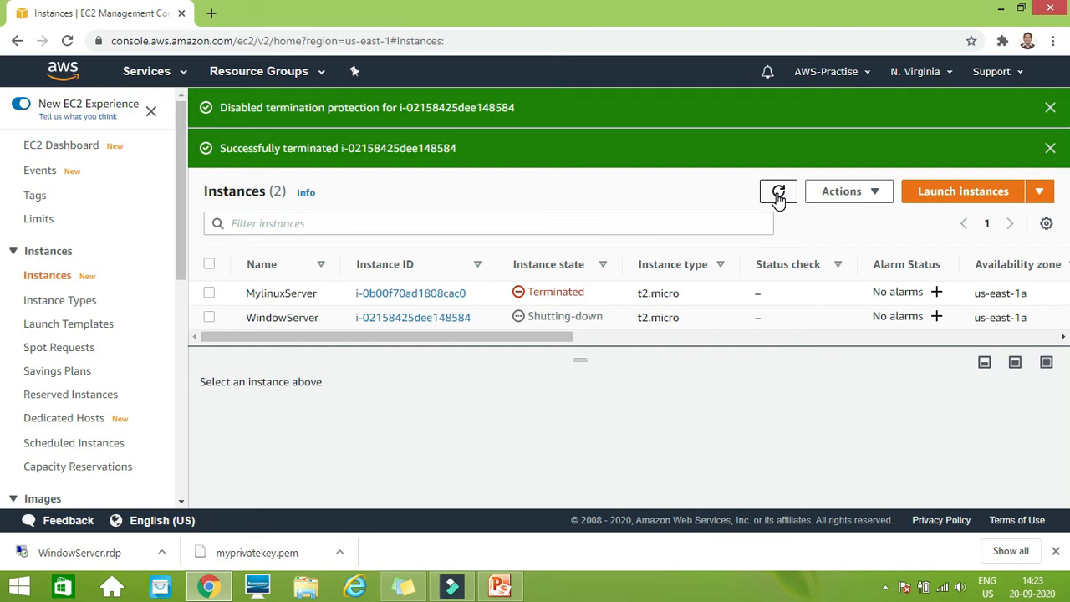
click(778, 193)
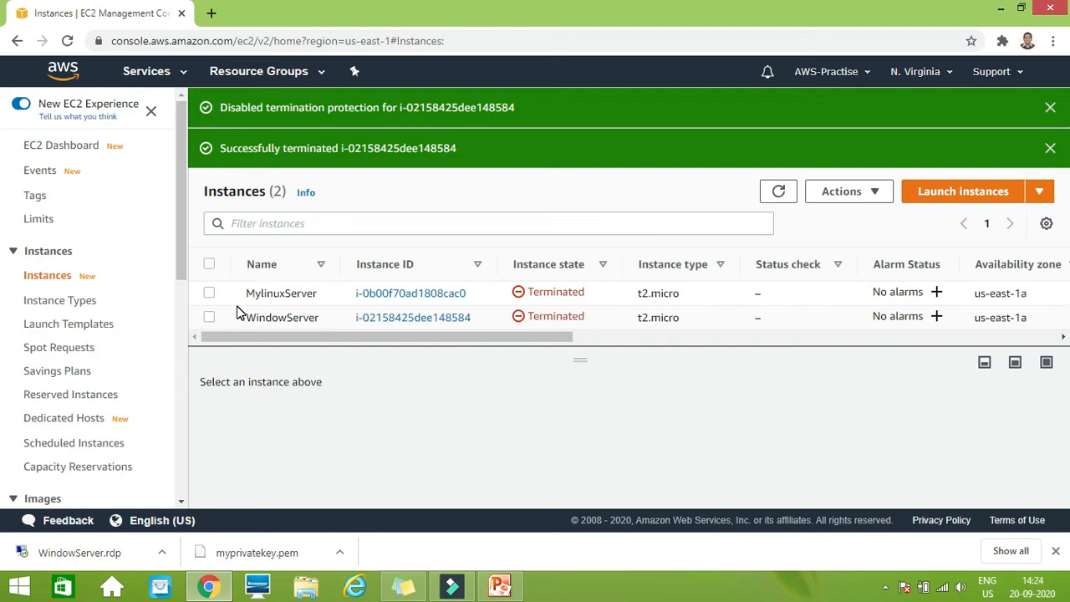